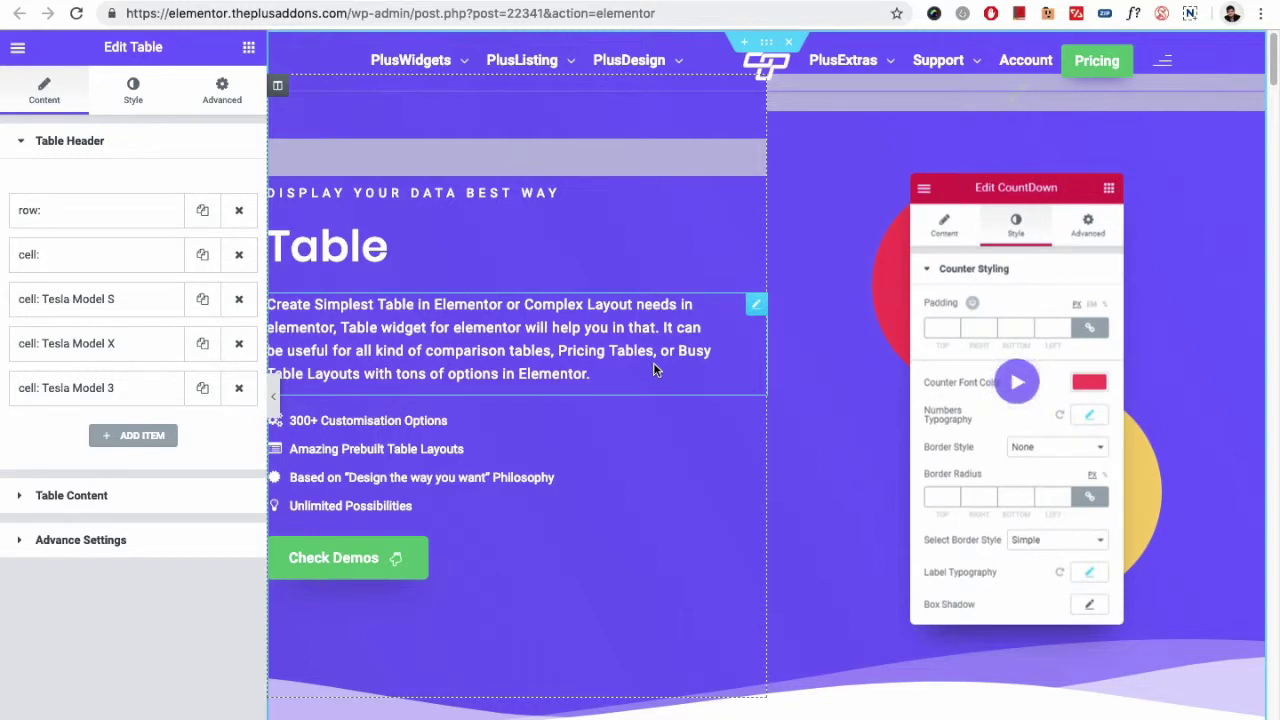
Scroll the preview down to the Tesla Model S, X and 3 comparison table.
{"action": "scroll", "coordinate": [485, 310], "scroll_direction": "down", "scroll_amount": 6}
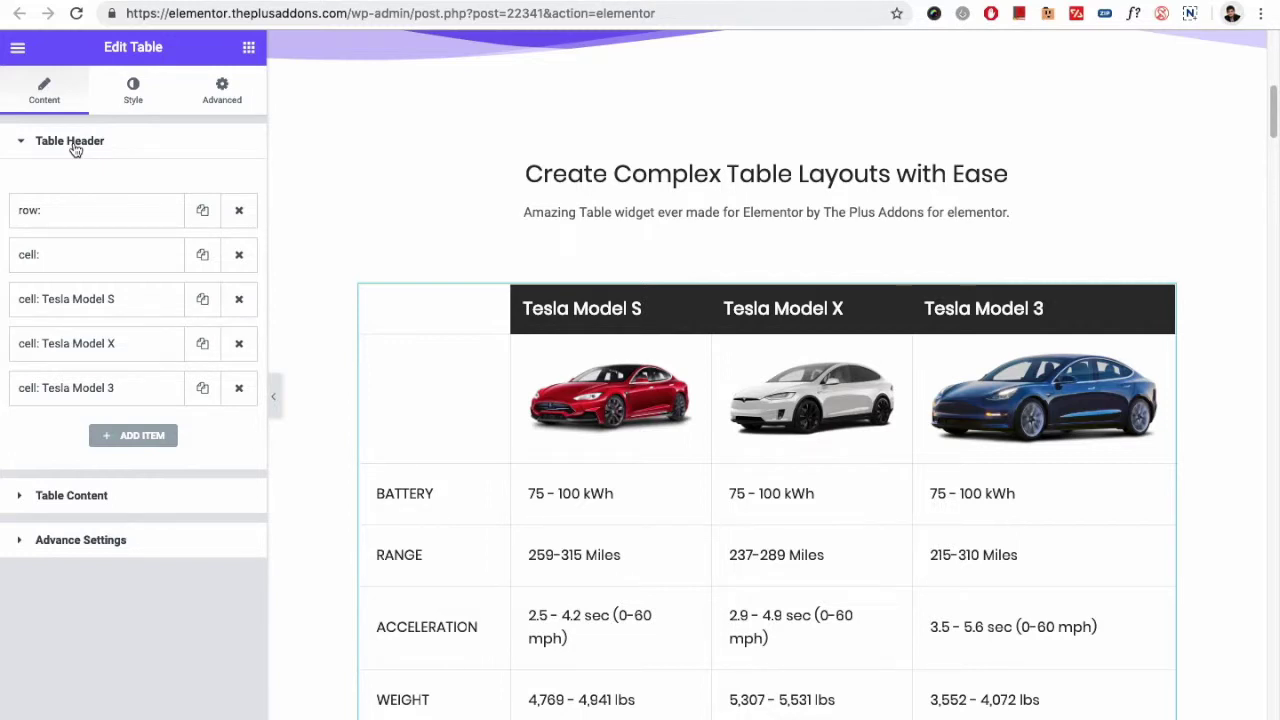
{"action": "left_click", "coordinate": [78, 213]}
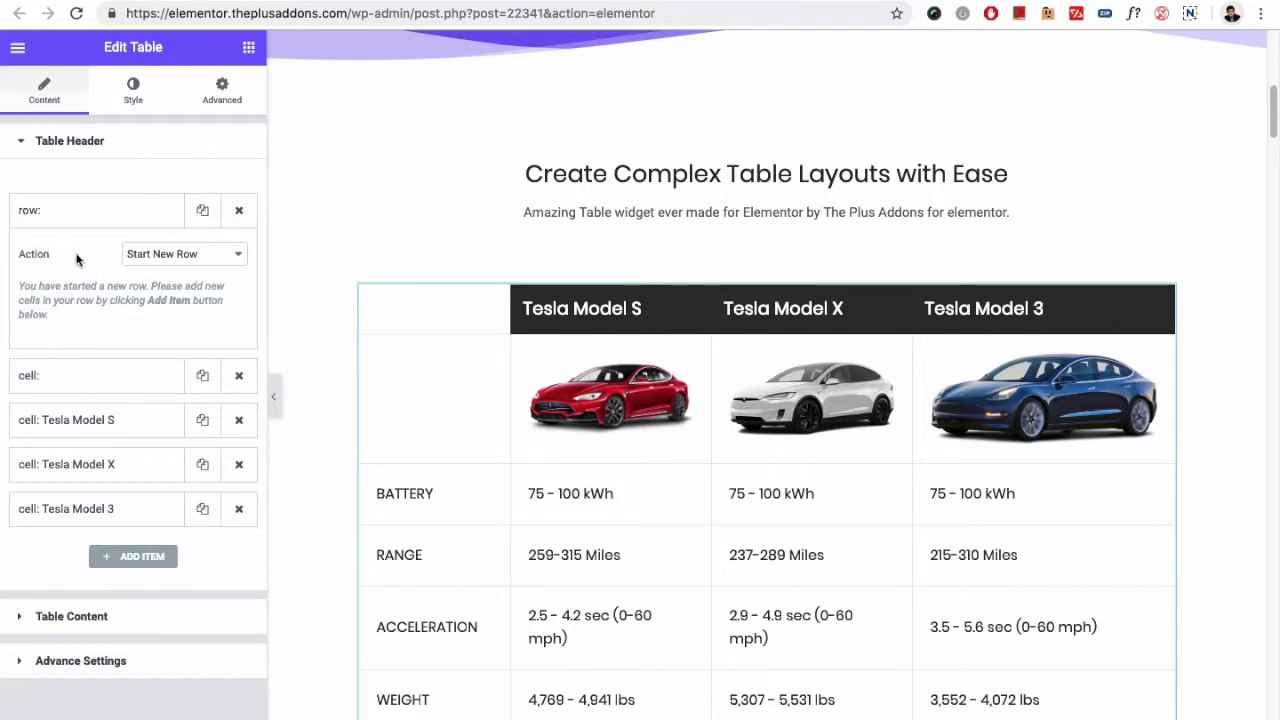
{"action": "left_click", "coordinate": [160, 560]}
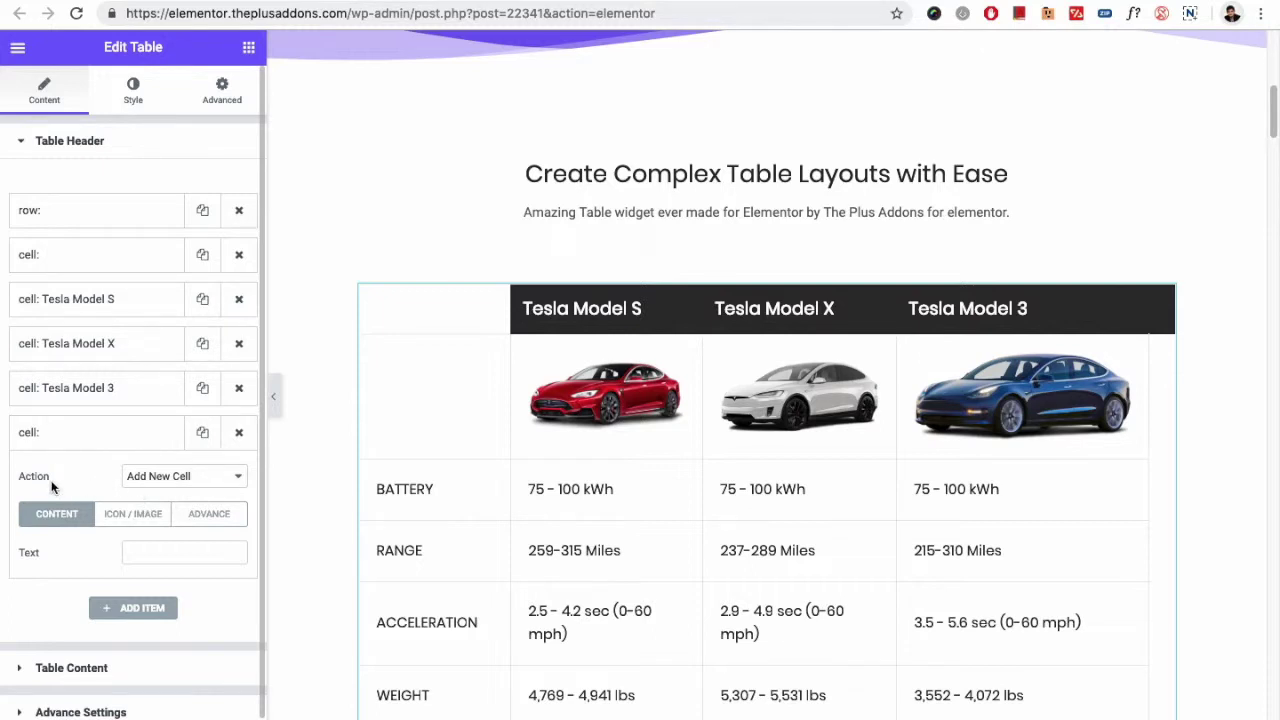
{"action": "left_click", "coordinate": [163, 478]}
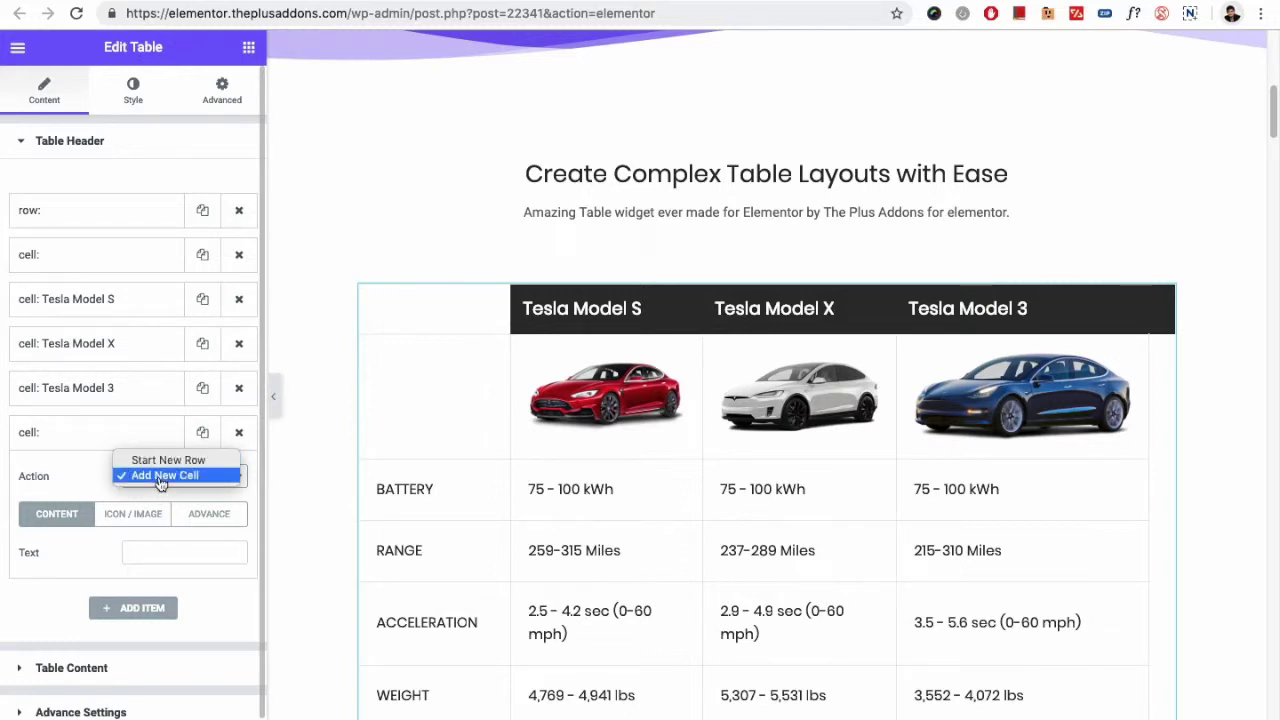
{"action": "left_click", "coordinate": [161, 476]}
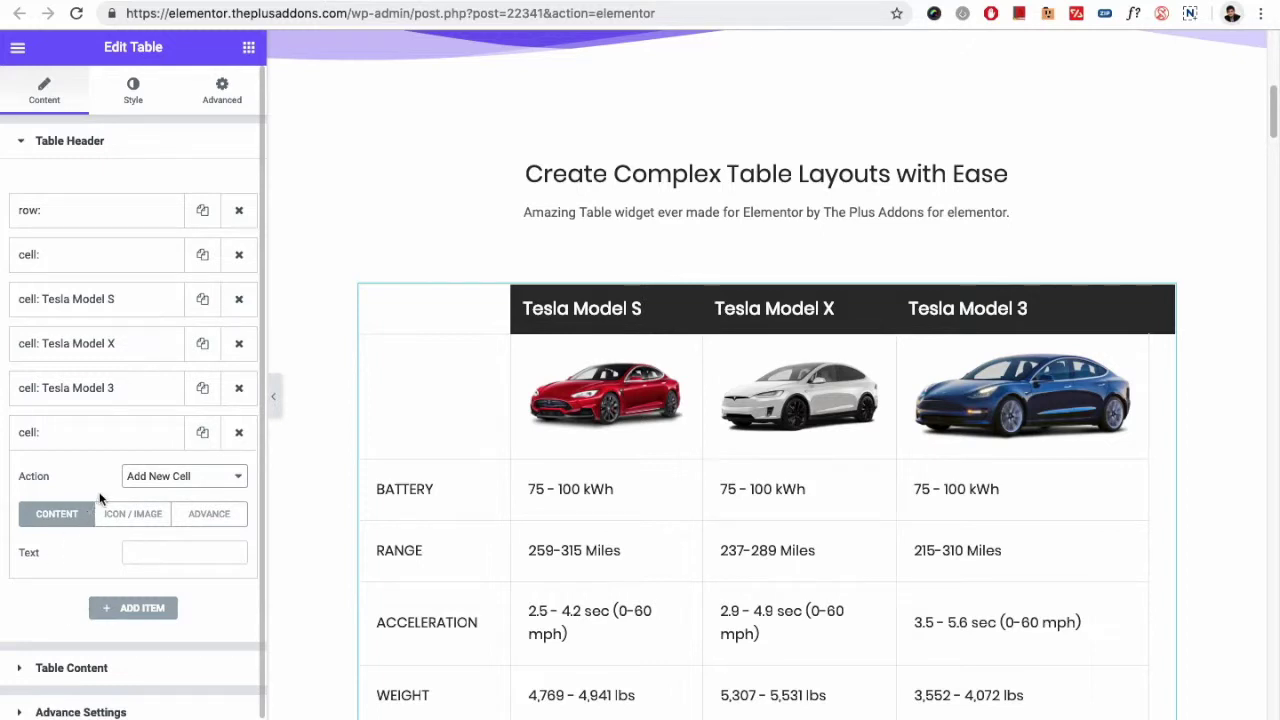
{"action": "left_click", "coordinate": [58, 432]}
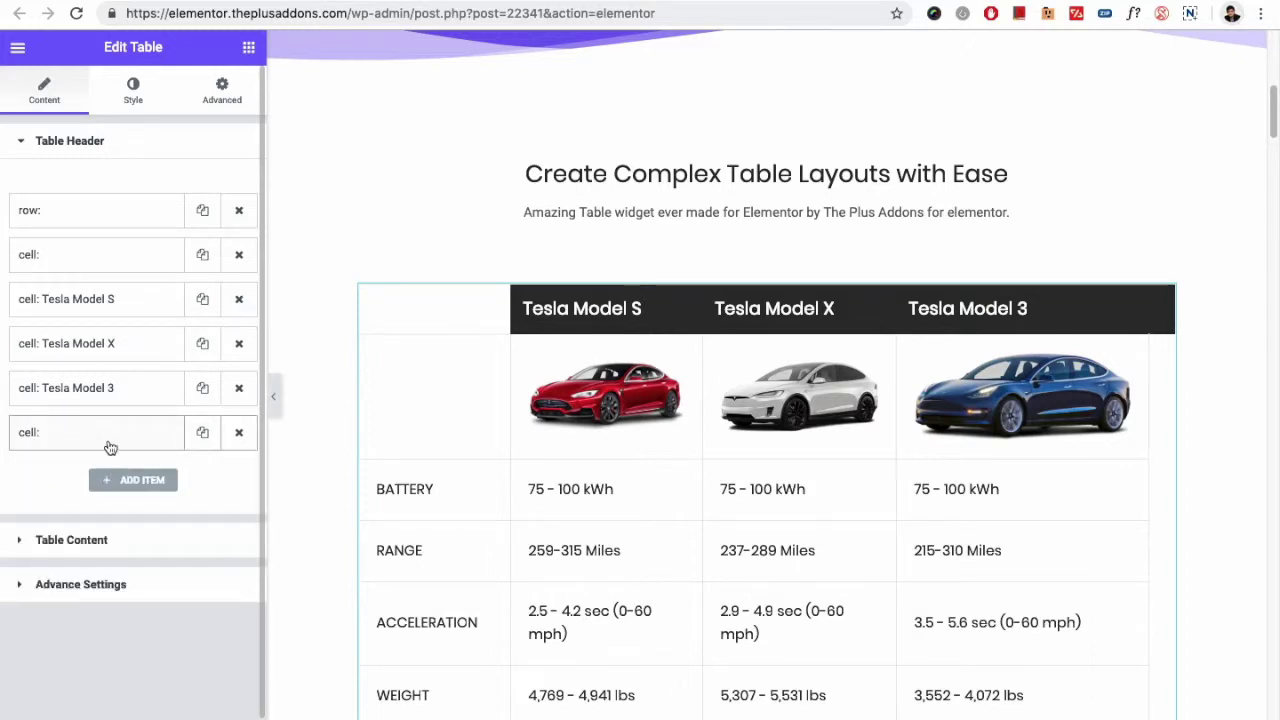
{"action": "left_click", "coordinate": [239, 432]}
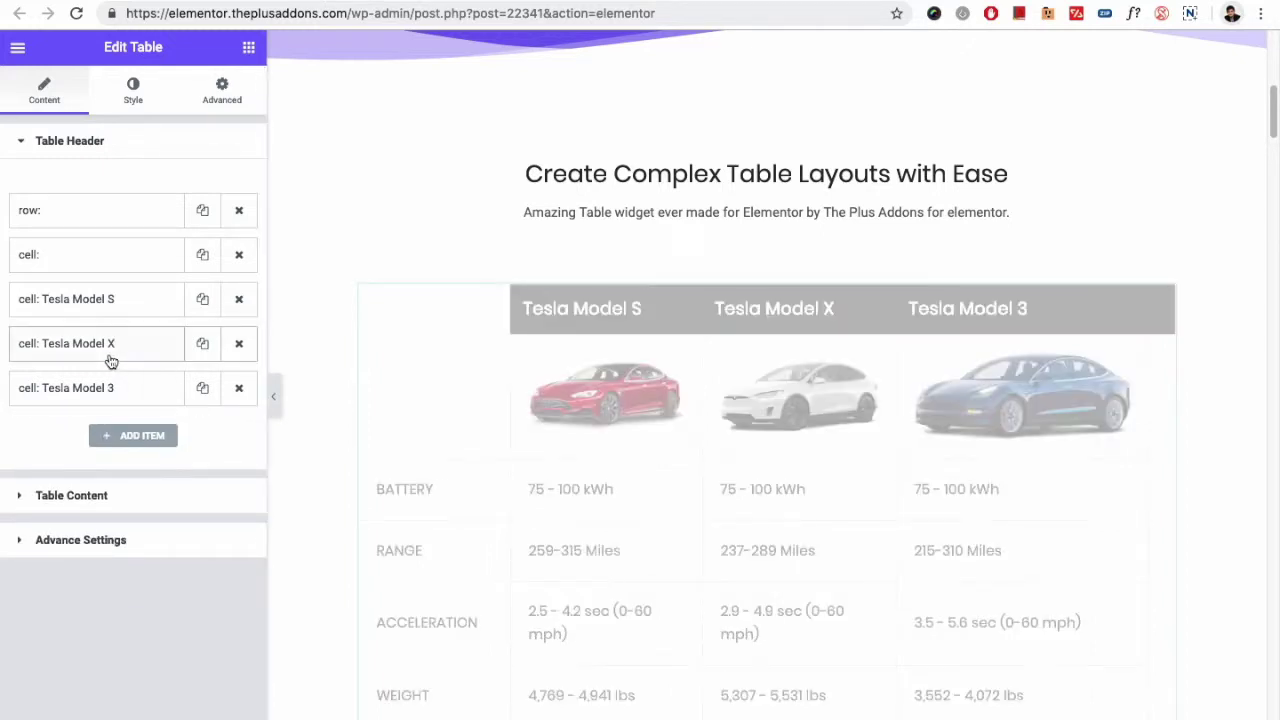
Expand the empty first header cell, keep its Action as New Cell, and show its Icon/Image options.
{"action": "left_click", "coordinate": [77, 219]}
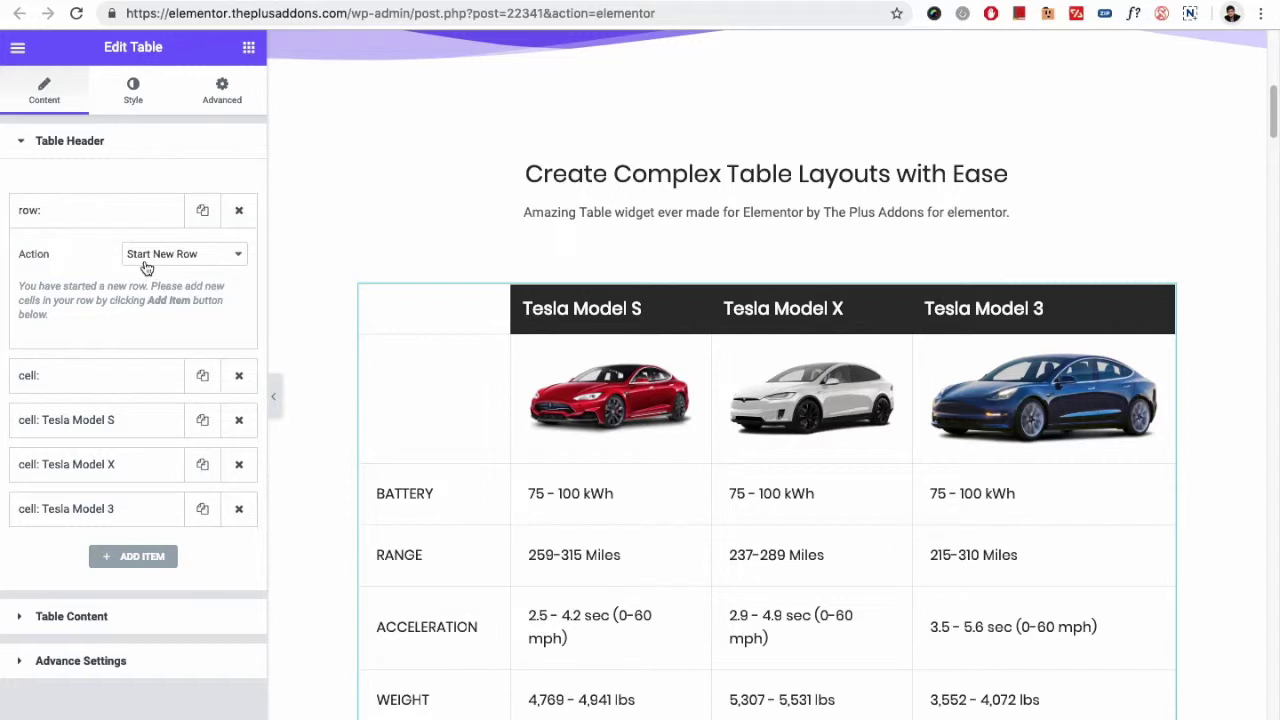
{"action": "left_click", "coordinate": [108, 215]}
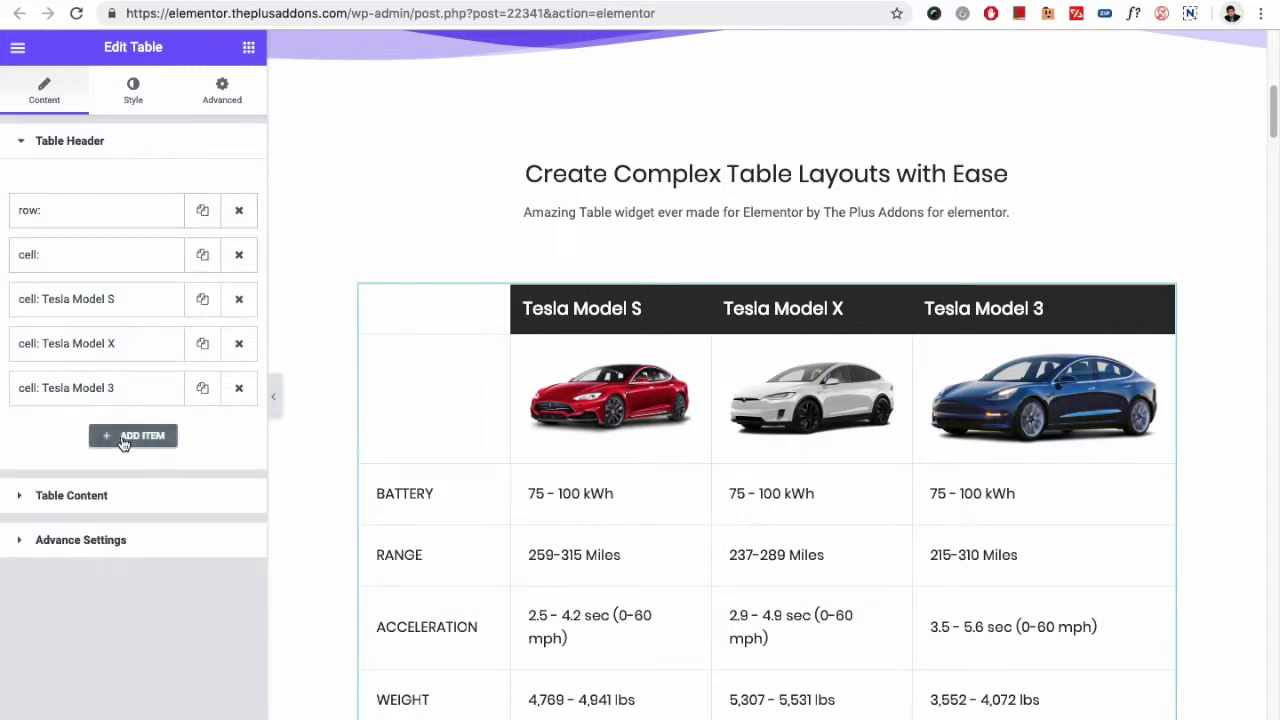
{"action": "left_click", "coordinate": [91, 252]}
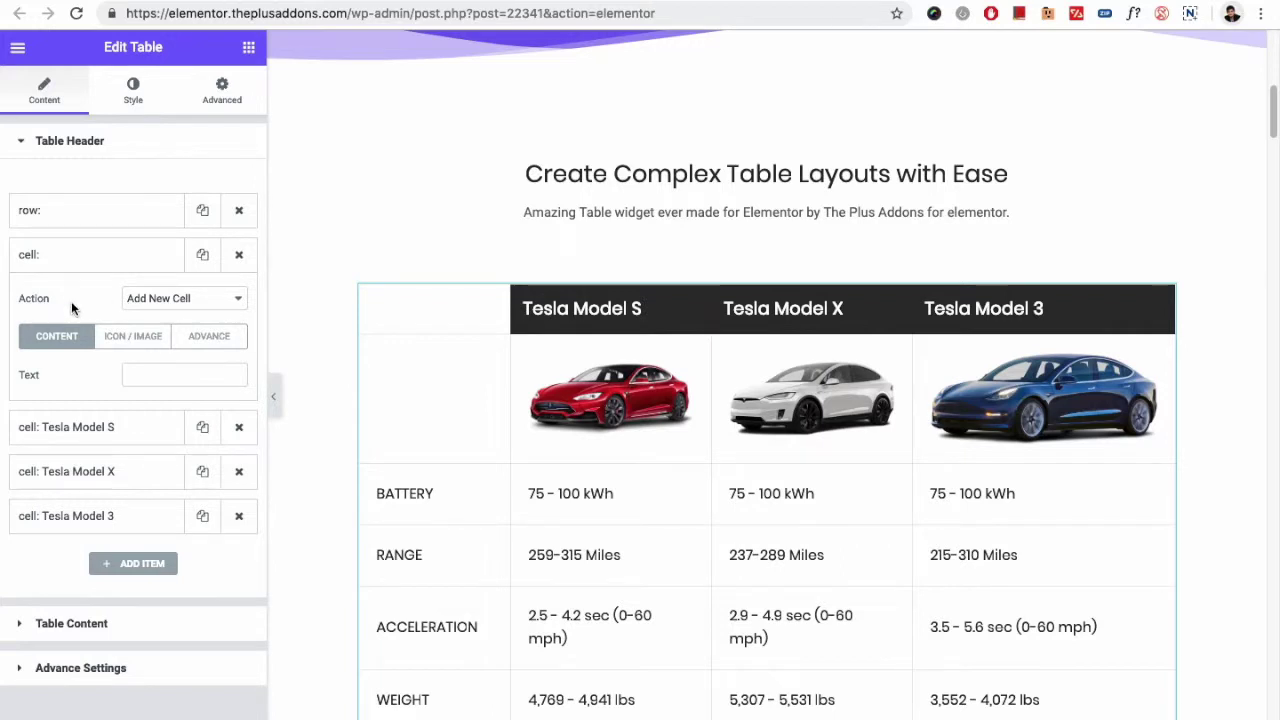
{"action": "left_click", "coordinate": [130, 299]}
{"action": "left_click", "coordinate": [150, 300]}
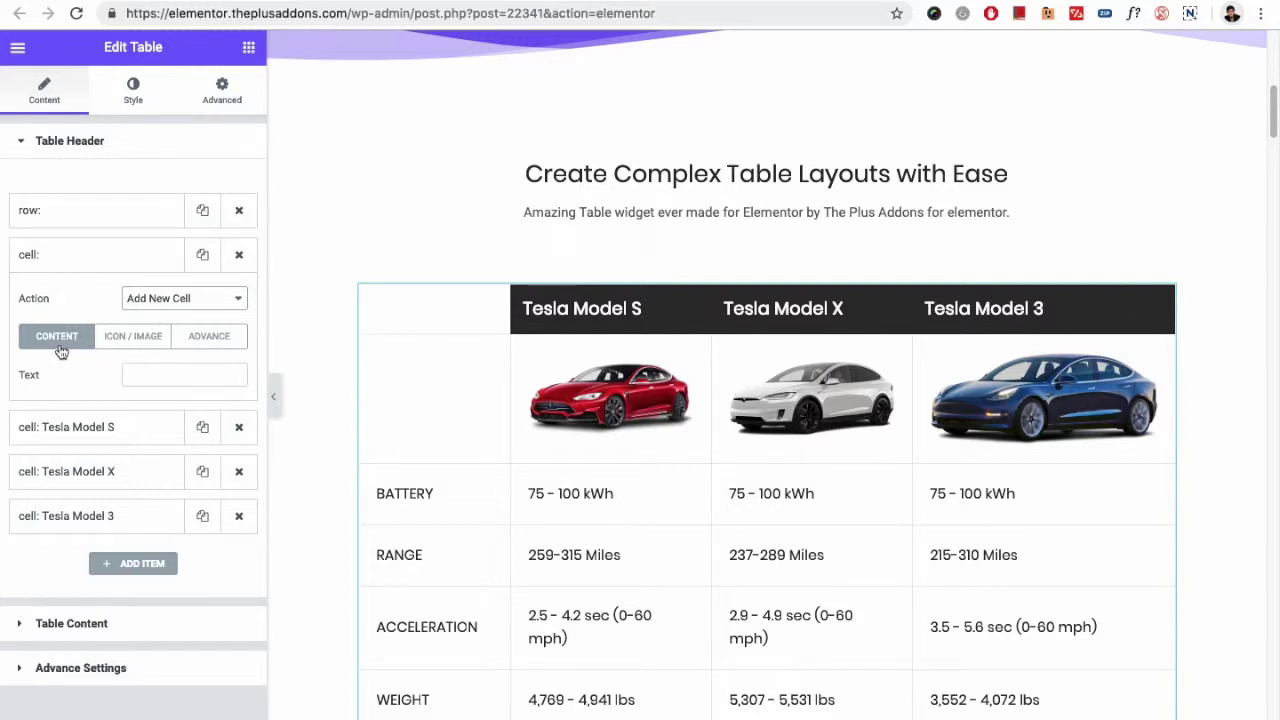
{"action": "left_click", "coordinate": [118, 336]}
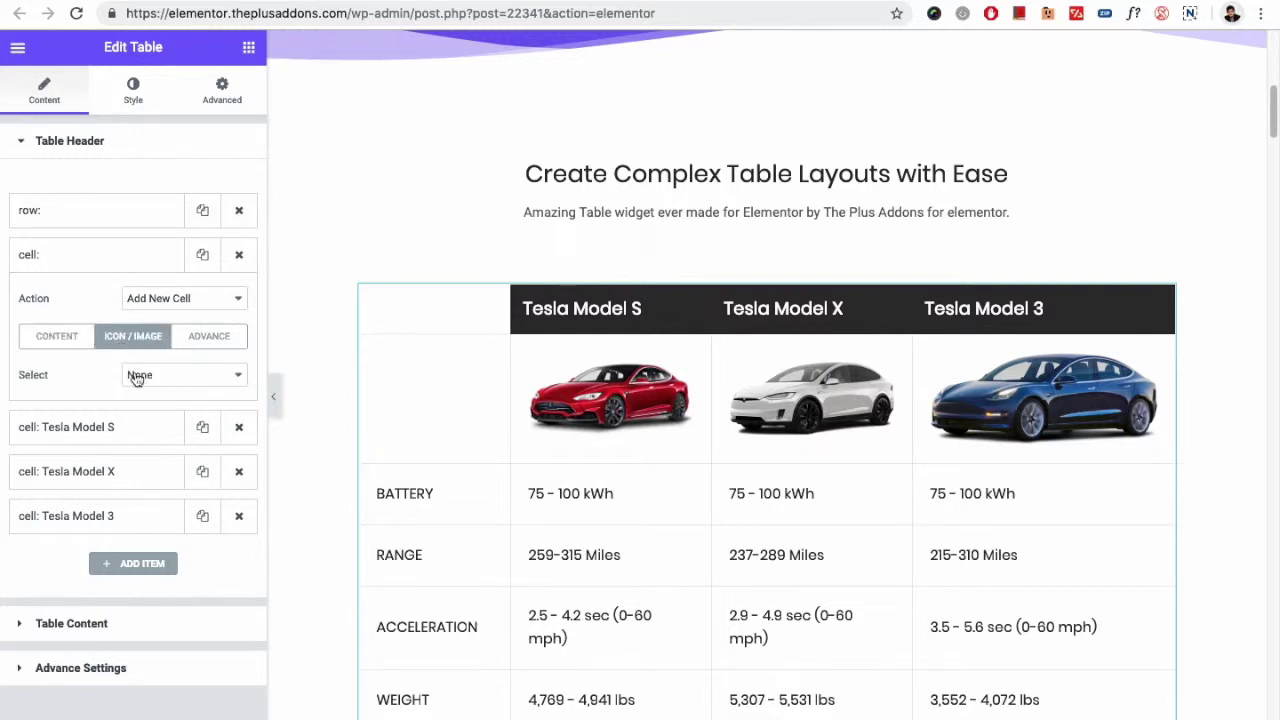
Try Icon with Font Awesome for the empty cell, then switch it to Image.
{"action": "left_click", "coordinate": [133, 375]}
{"action": "left_click", "coordinate": [143, 390]}
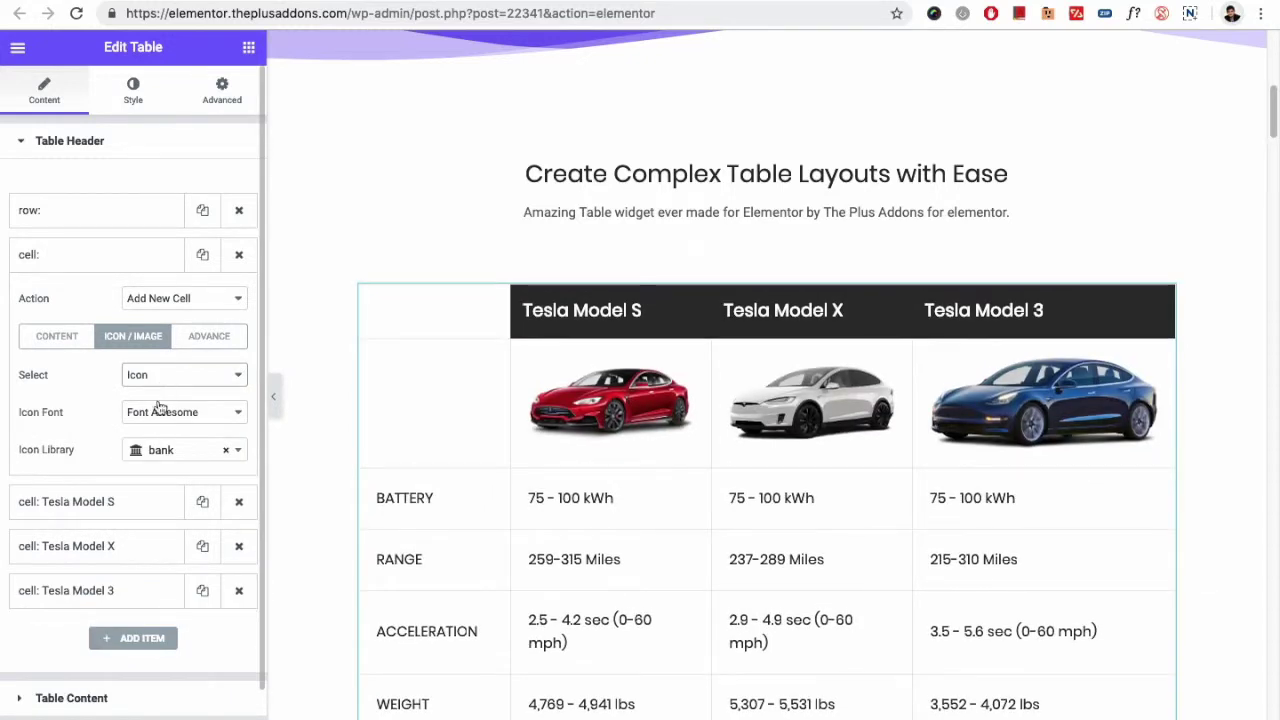
{"action": "left_click", "coordinate": [158, 408]}
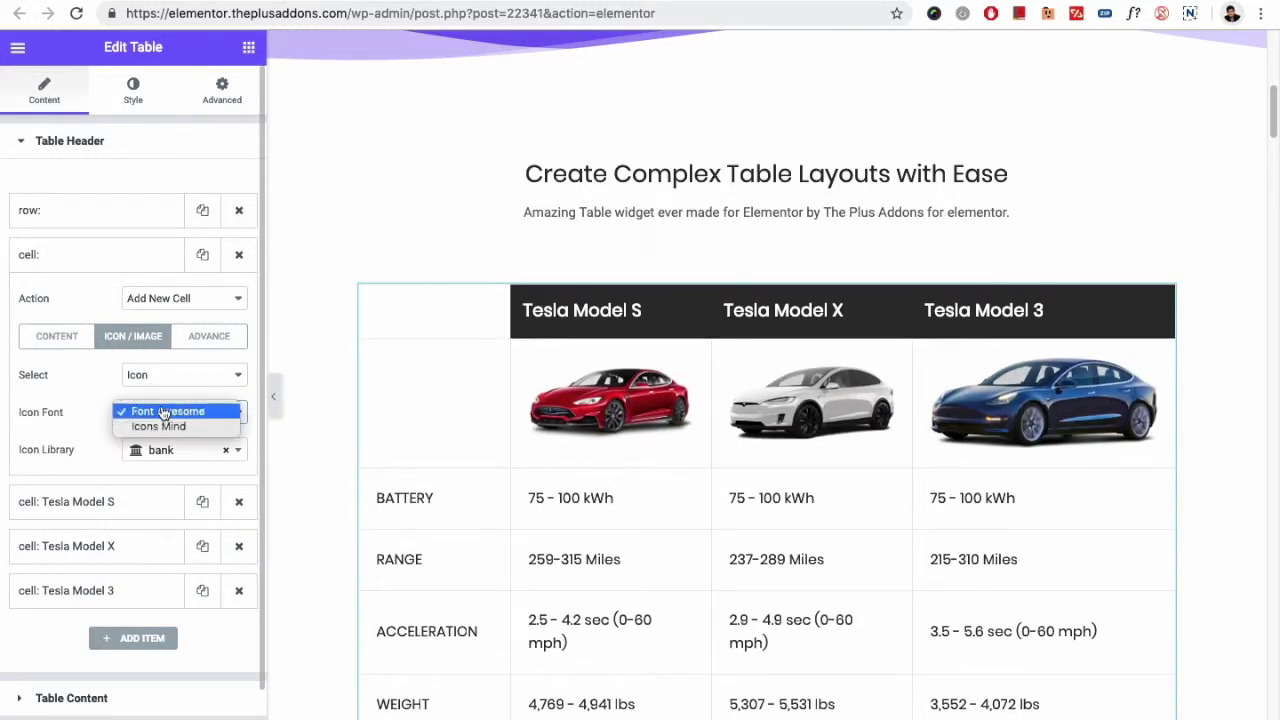
{"action": "left_click", "coordinate": [163, 411]}
{"action": "left_click", "coordinate": [163, 376]}
{"action": "left_click", "coordinate": [160, 388]}
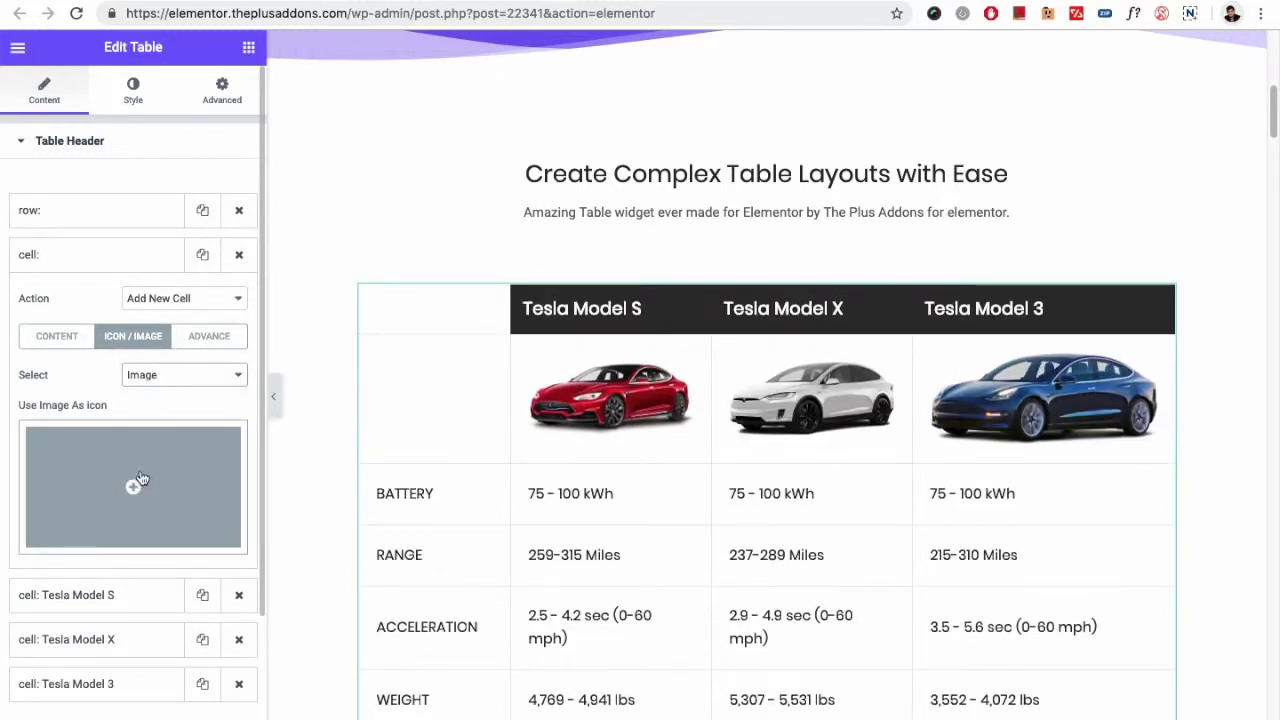
Review the empty cell's Advance options, then open the Tesla Model S header cell.
{"action": "left_click", "coordinate": [196, 344]}
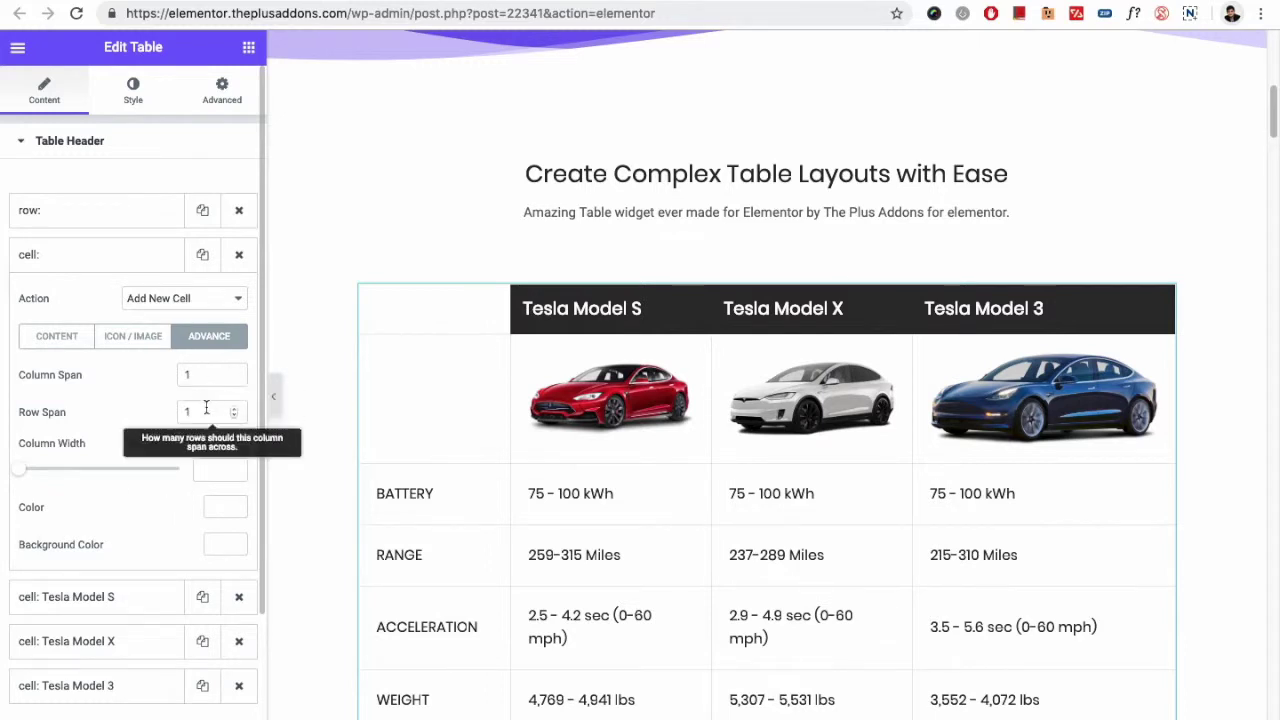
{"action": "left_click", "coordinate": [62, 342]}
{"action": "left_click", "coordinate": [122, 426]}
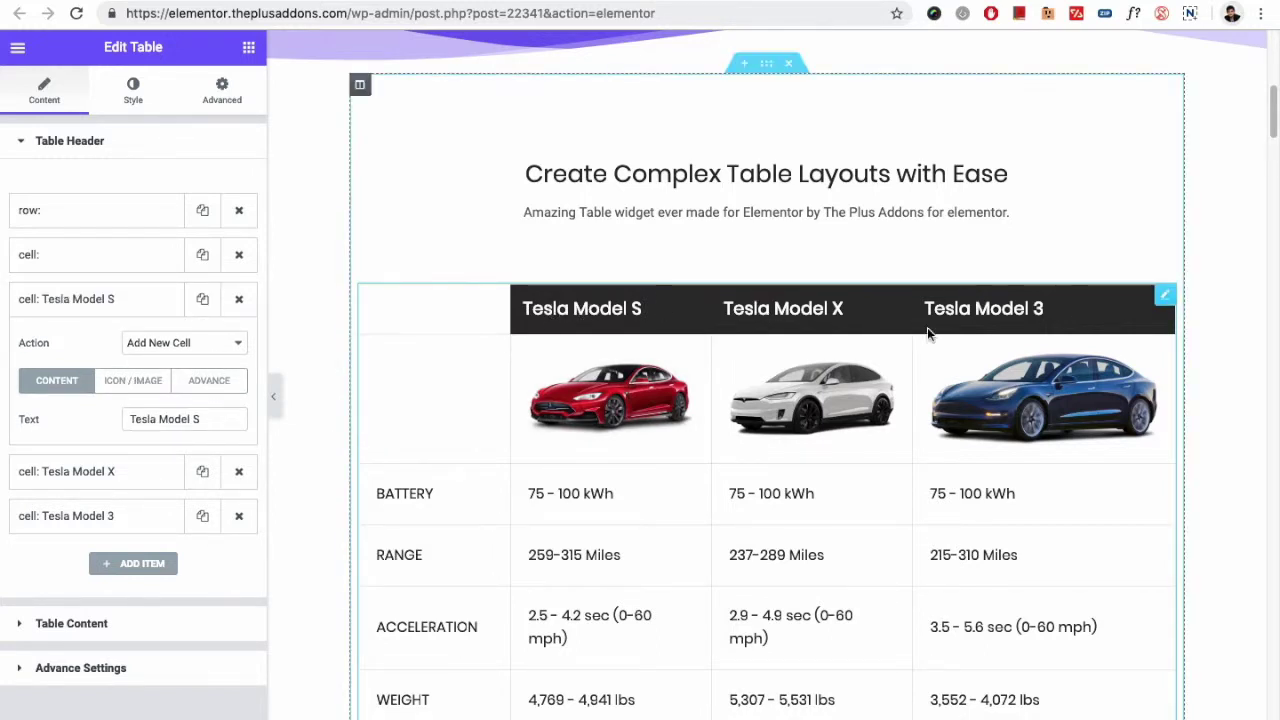
Review the Tesla Model S cell's Icon/Image, Advance and Content options, then collapse Table Header.
{"action": "left_click", "coordinate": [150, 393]}
{"action": "left_click", "coordinate": [192, 382]}
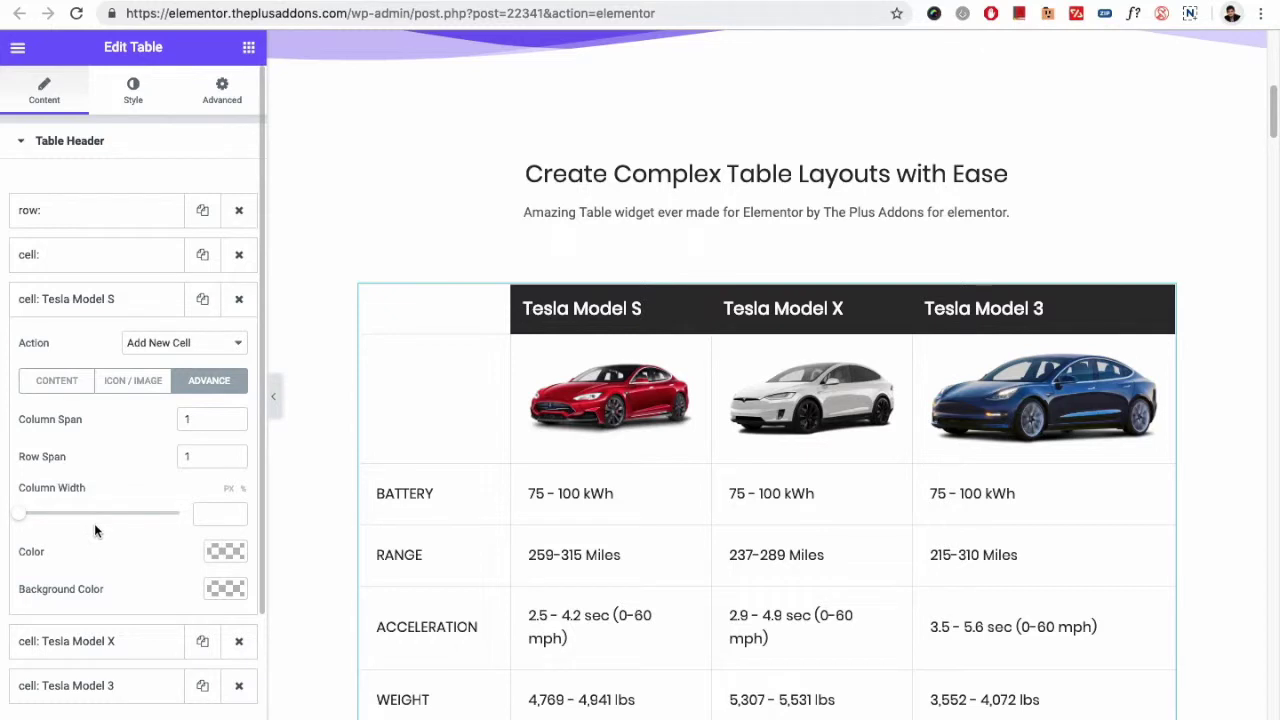
{"action": "left_click", "coordinate": [70, 383]}
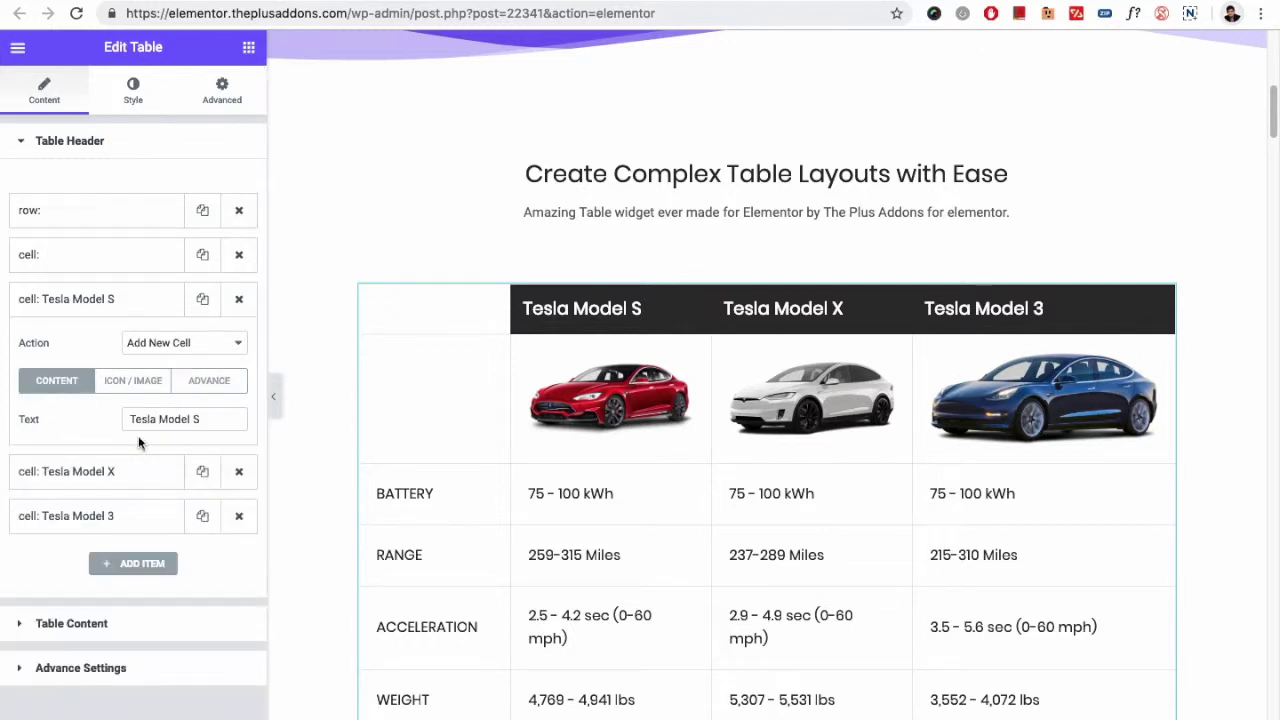
{"action": "left_click", "coordinate": [212, 385]}
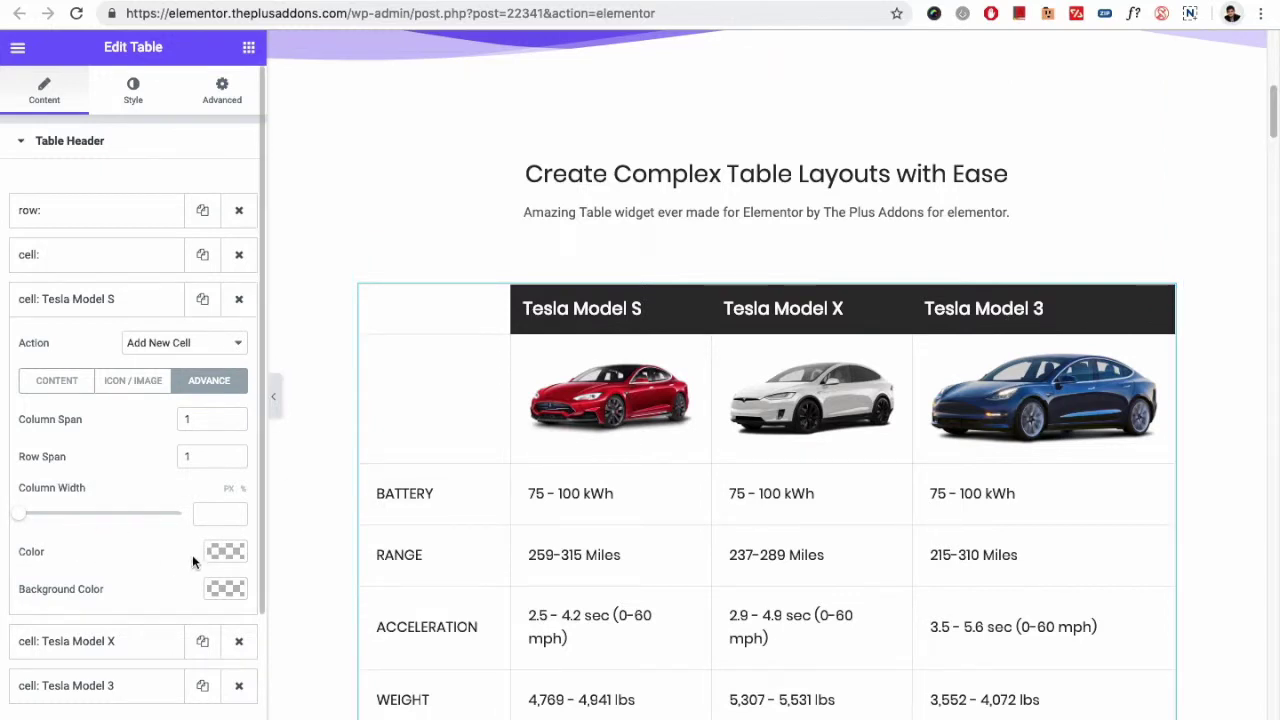
{"action": "scroll", "coordinate": [126, 480], "scroll_direction": "down", "scroll_amount": 1}
{"action": "scroll", "coordinate": [126, 480], "scroll_direction": "down", "scroll_amount": 2}
{"action": "scroll", "coordinate": [66, 206], "scroll_direction": "up", "scroll_amount": 3}
{"action": "left_click", "coordinate": [65, 142]}
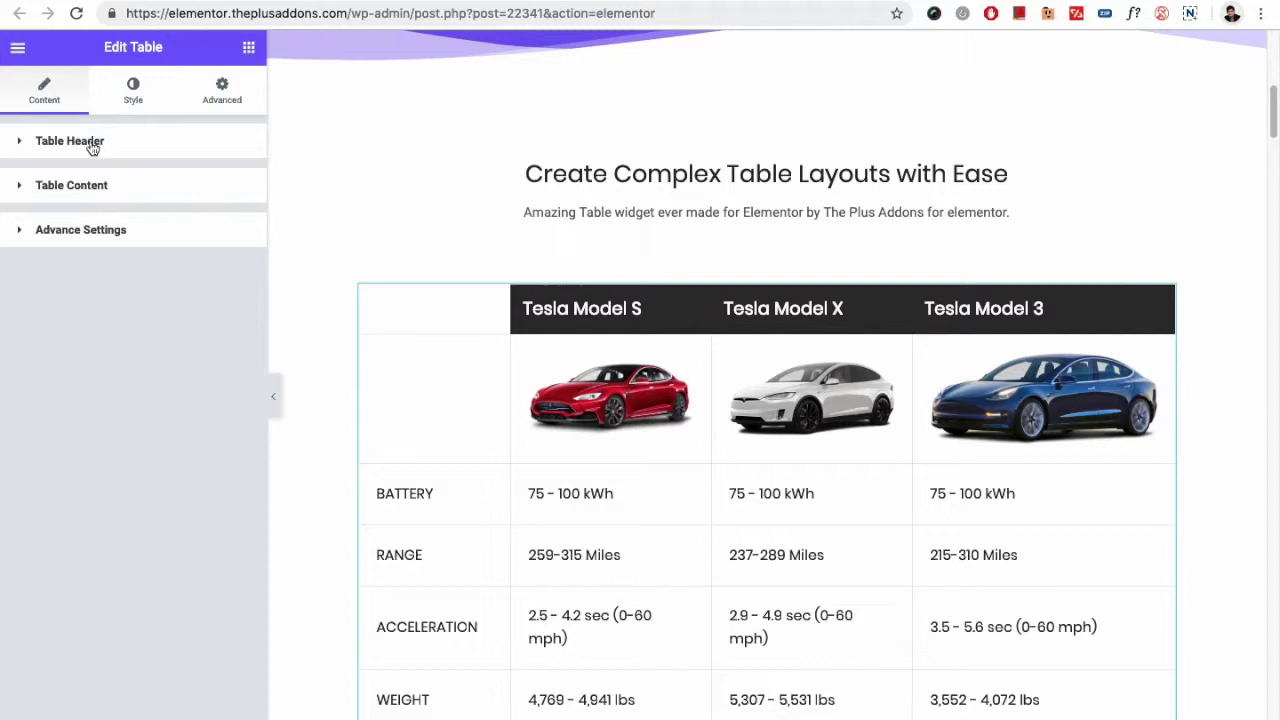
Expand Table Content and inspect the first body row, kept as New Row, and its first cell.
{"action": "left_click", "coordinate": [98, 200]}
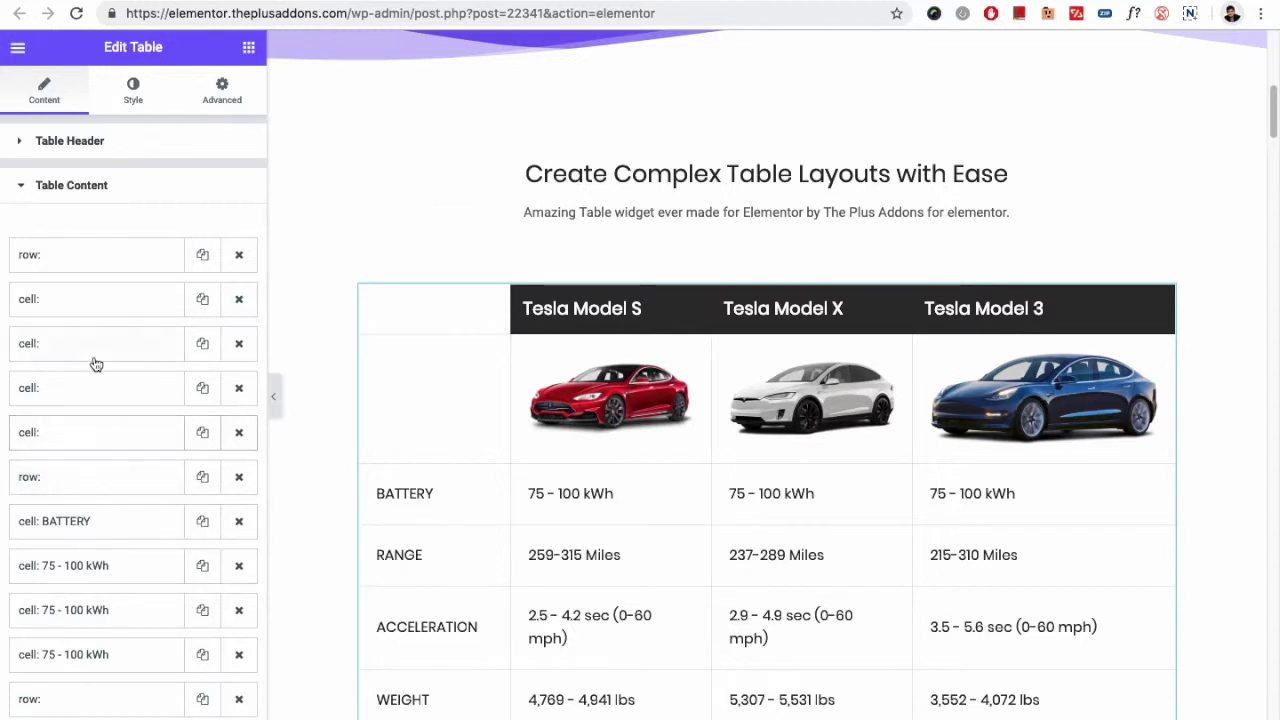
{"action": "scroll", "coordinate": [485, 370], "scroll_direction": "down", "scroll_amount": 2}
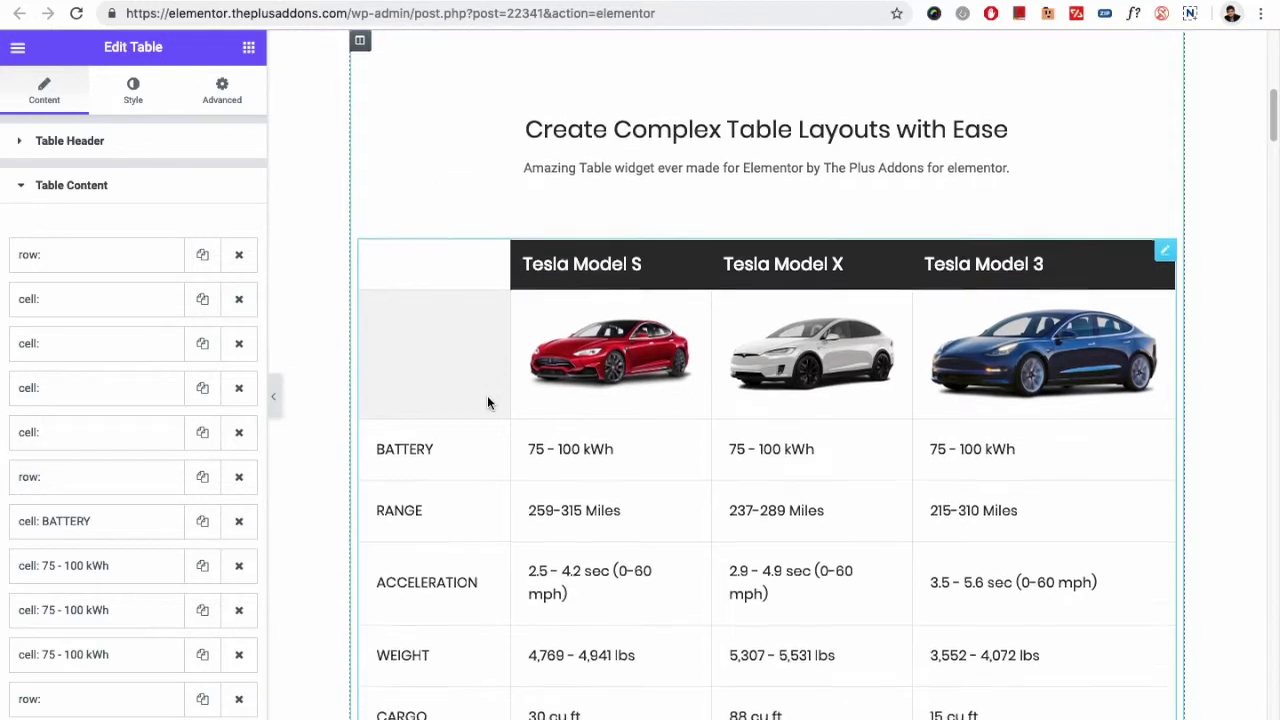
{"action": "left_click", "coordinate": [64, 254]}
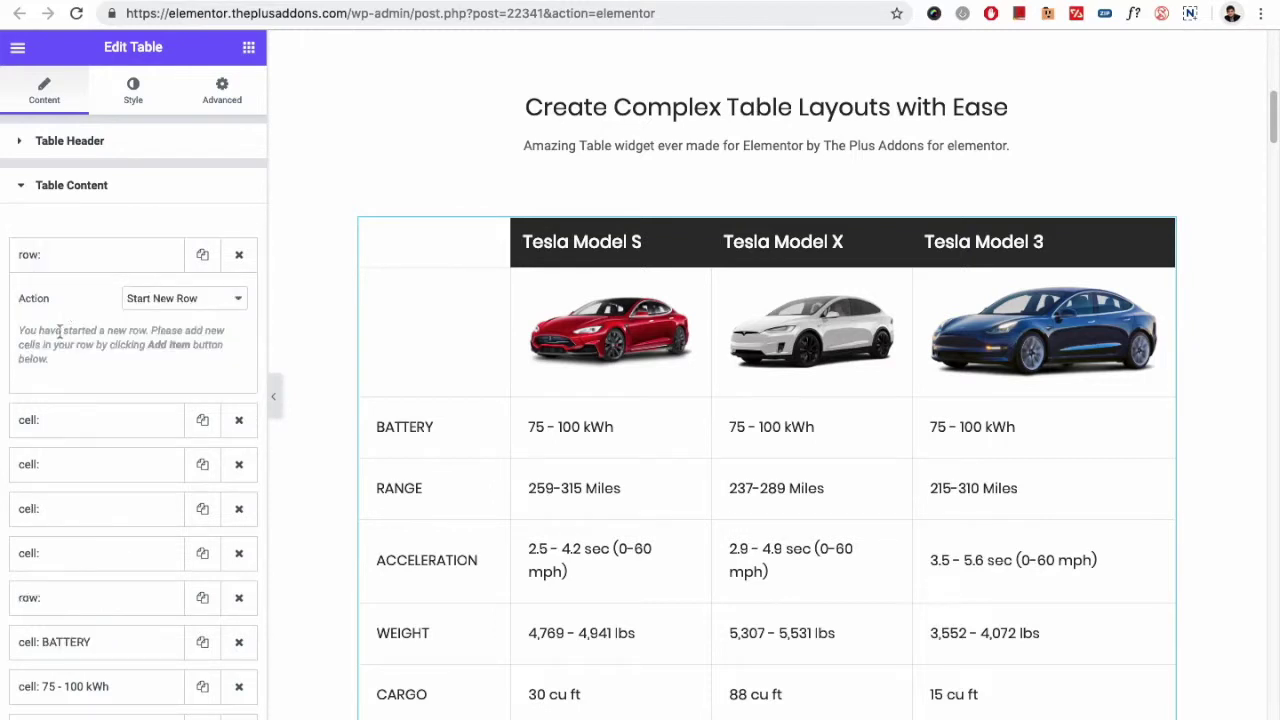
{"action": "left_click", "coordinate": [169, 300]}
{"action": "left_click", "coordinate": [169, 298]}
{"action": "left_click", "coordinate": [109, 264]}
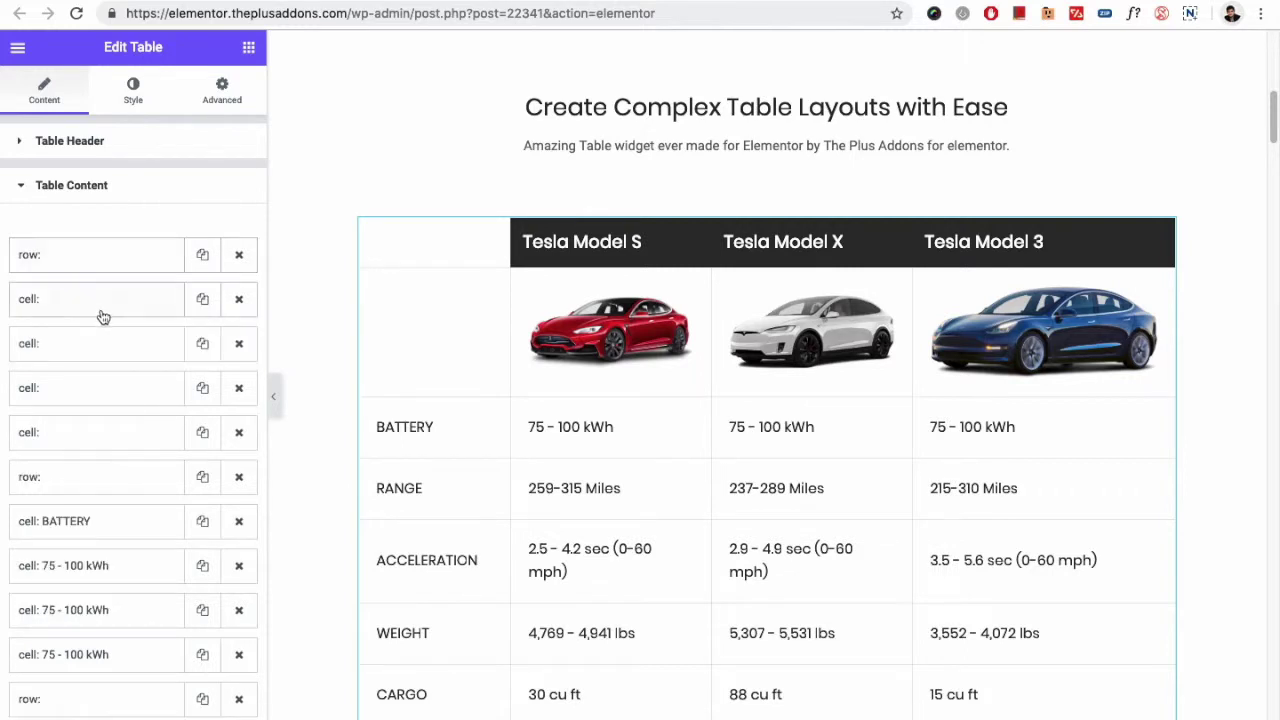
{"action": "left_click", "coordinate": [100, 305]}
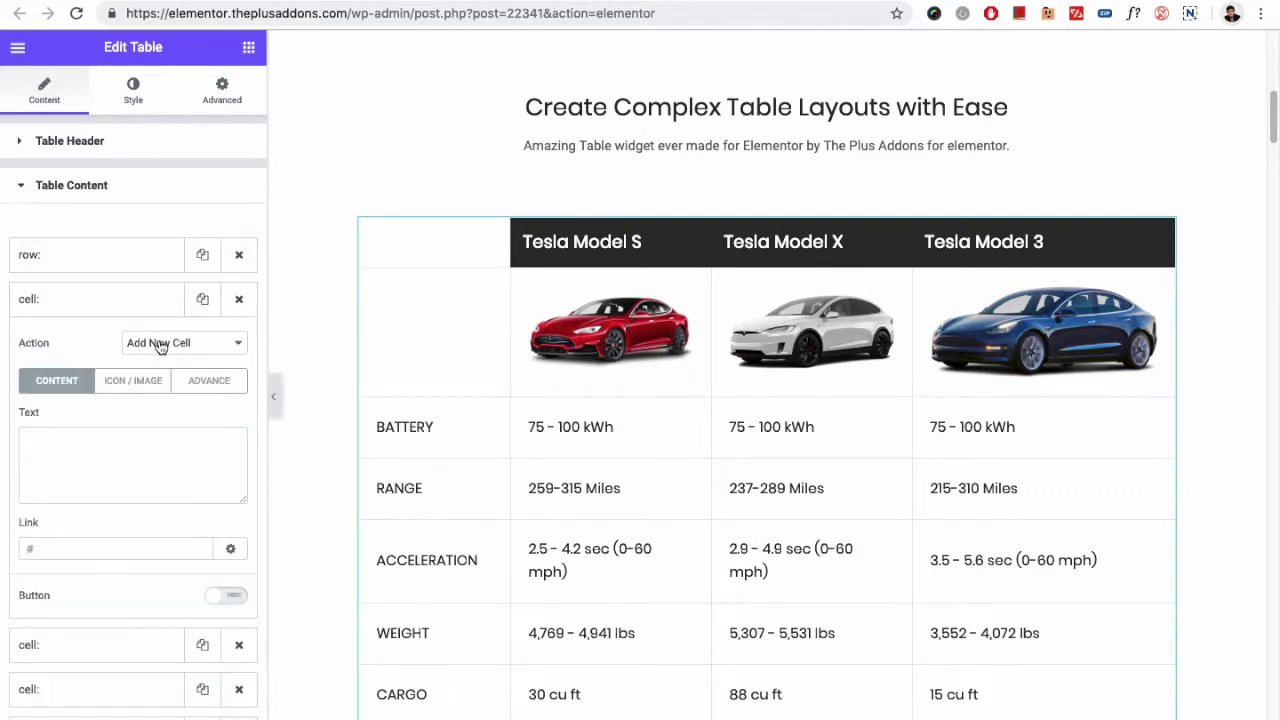
{"action": "left_click", "coordinate": [73, 311]}
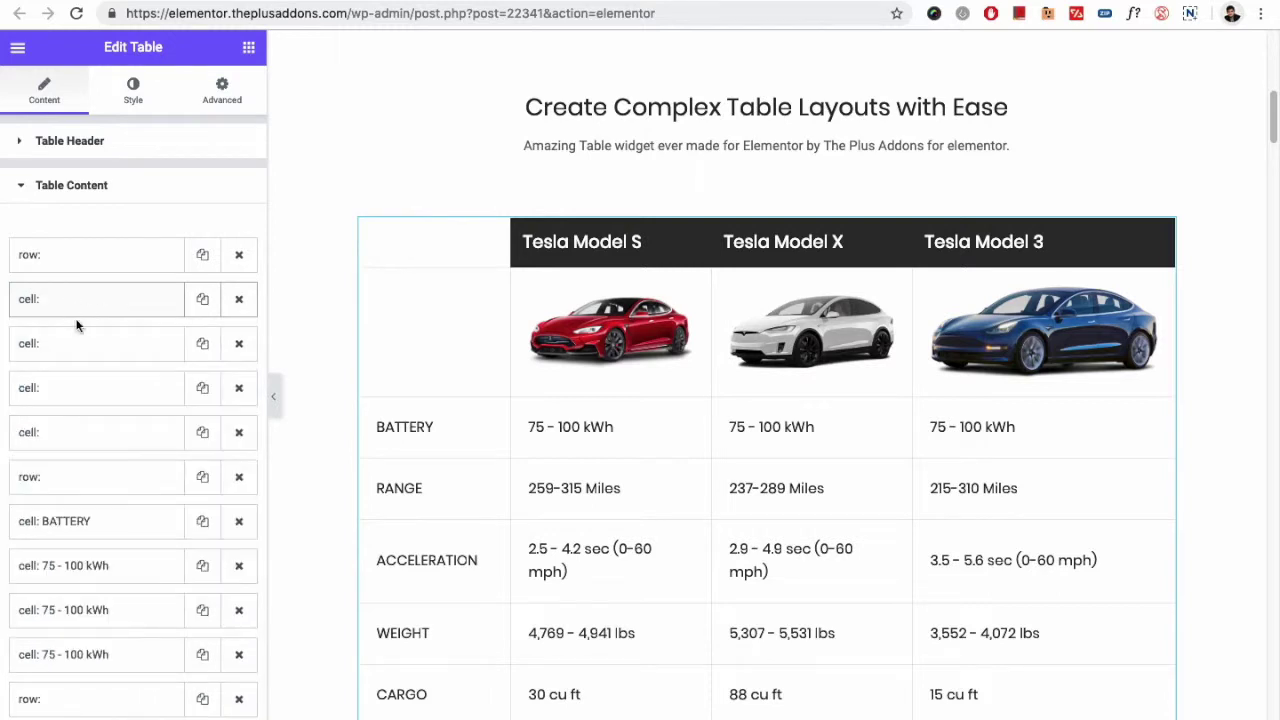
{"action": "scroll", "coordinate": [73, 313], "scroll_direction": "down", "scroll_amount": 2}
{"action": "left_click", "coordinate": [72, 238]}
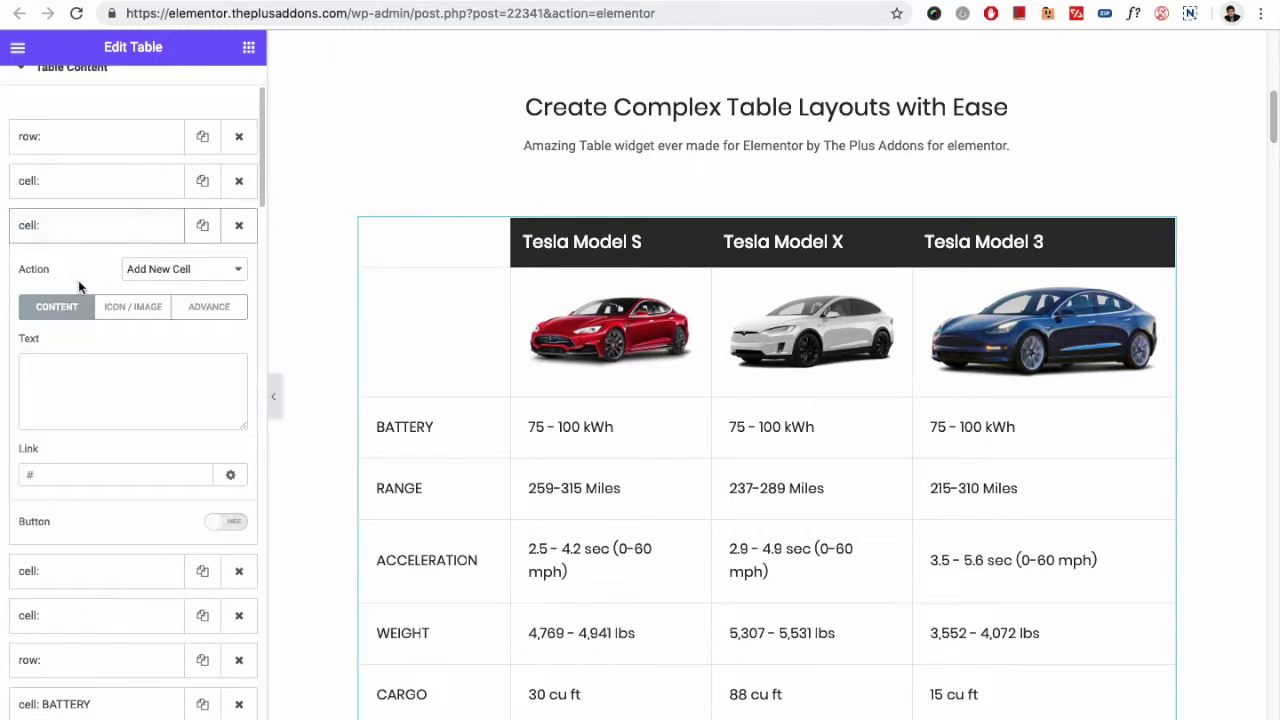
{"action": "left_click", "coordinate": [145, 269]}
{"action": "left_click", "coordinate": [130, 307]}
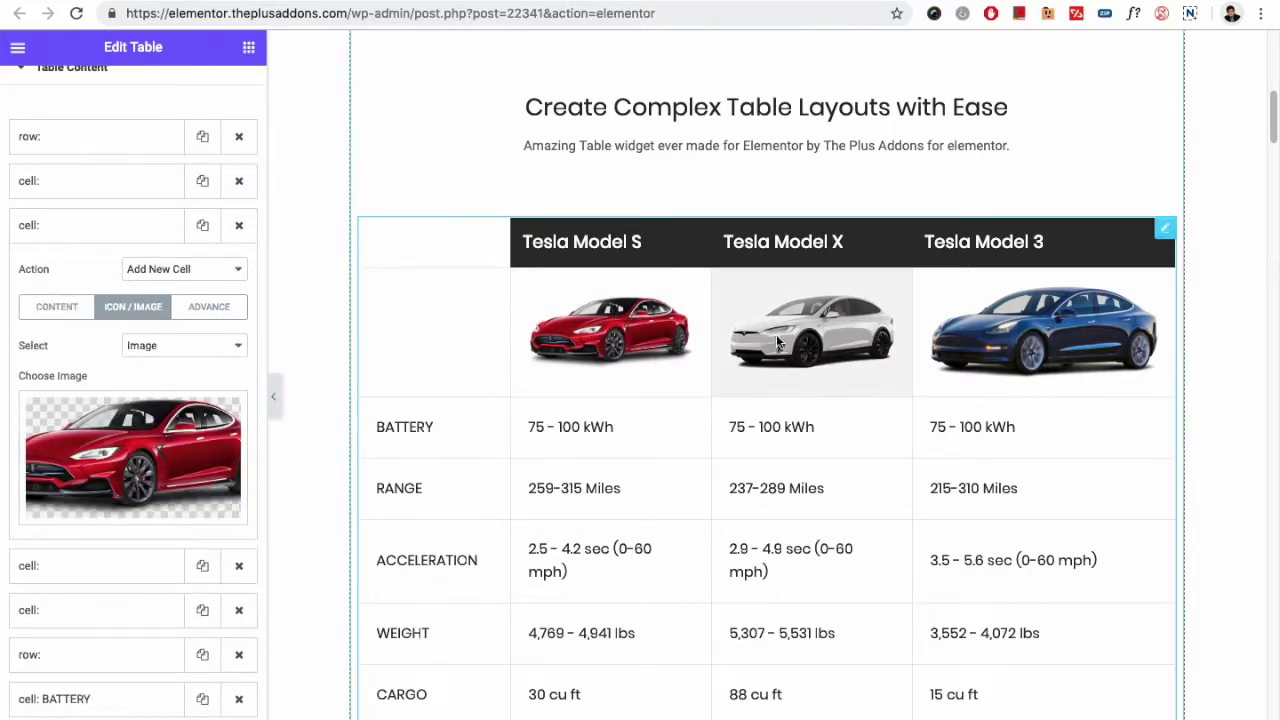
{"action": "left_click", "coordinate": [196, 345]}
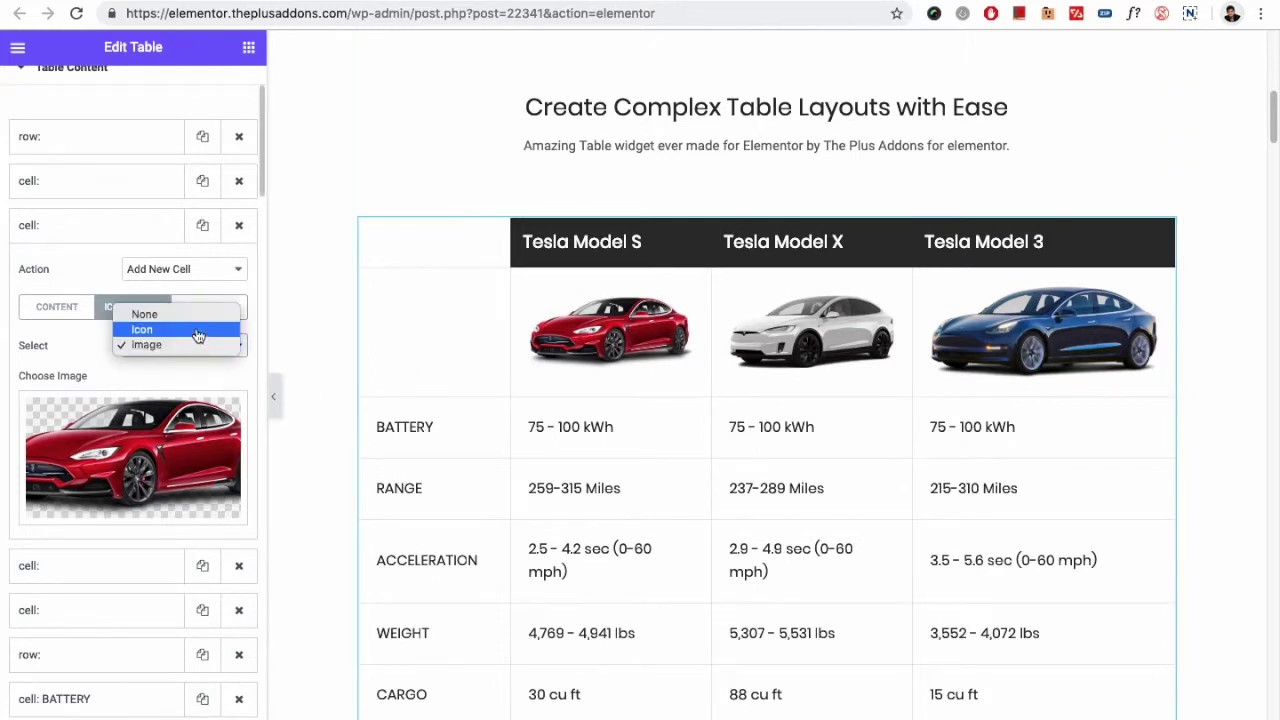
{"action": "left_click", "coordinate": [185, 344]}
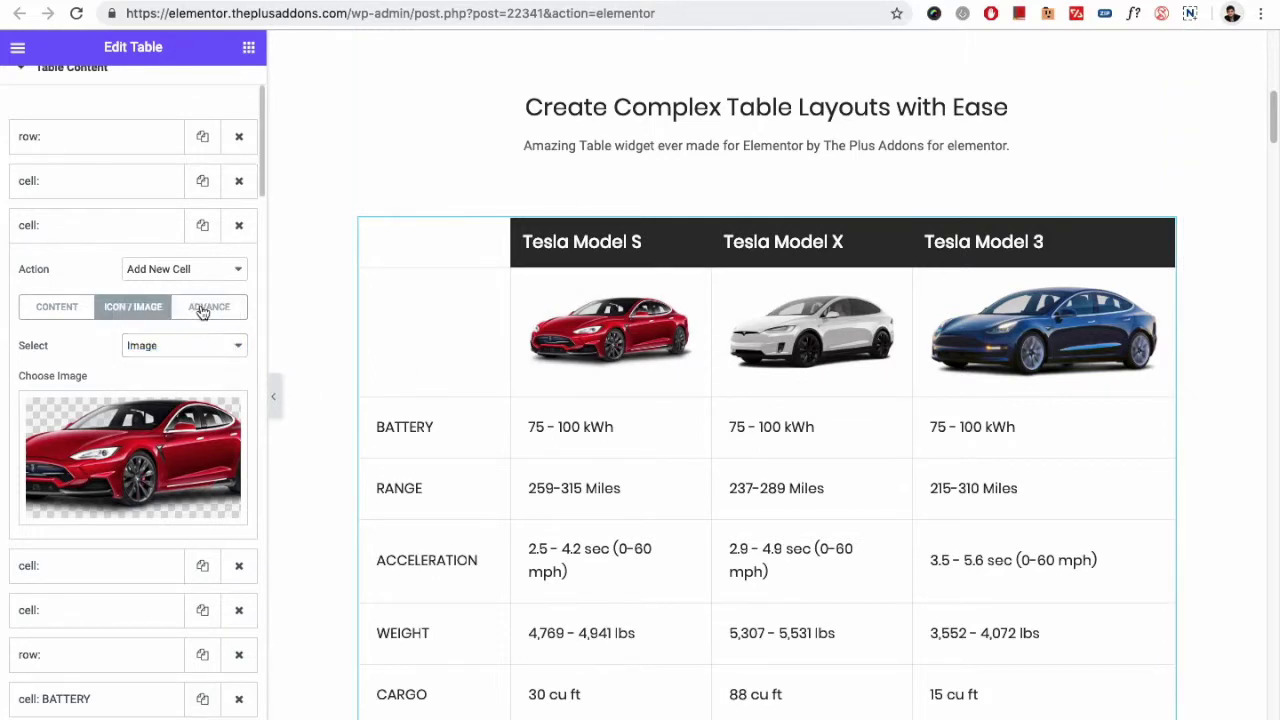
{"action": "left_click", "coordinate": [205, 306]}
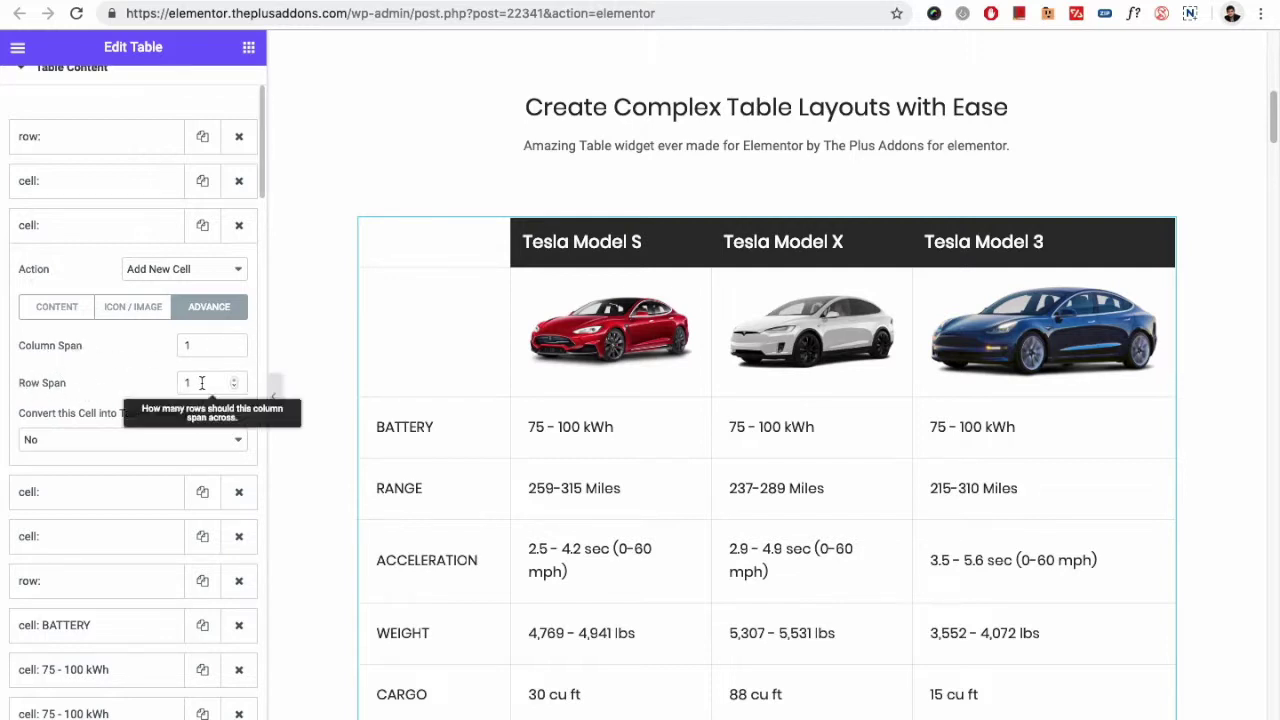
{"action": "scroll", "coordinate": [108, 440], "scroll_direction": "down", "scroll_amount": 1}
{"action": "left_click", "coordinate": [109, 411]}
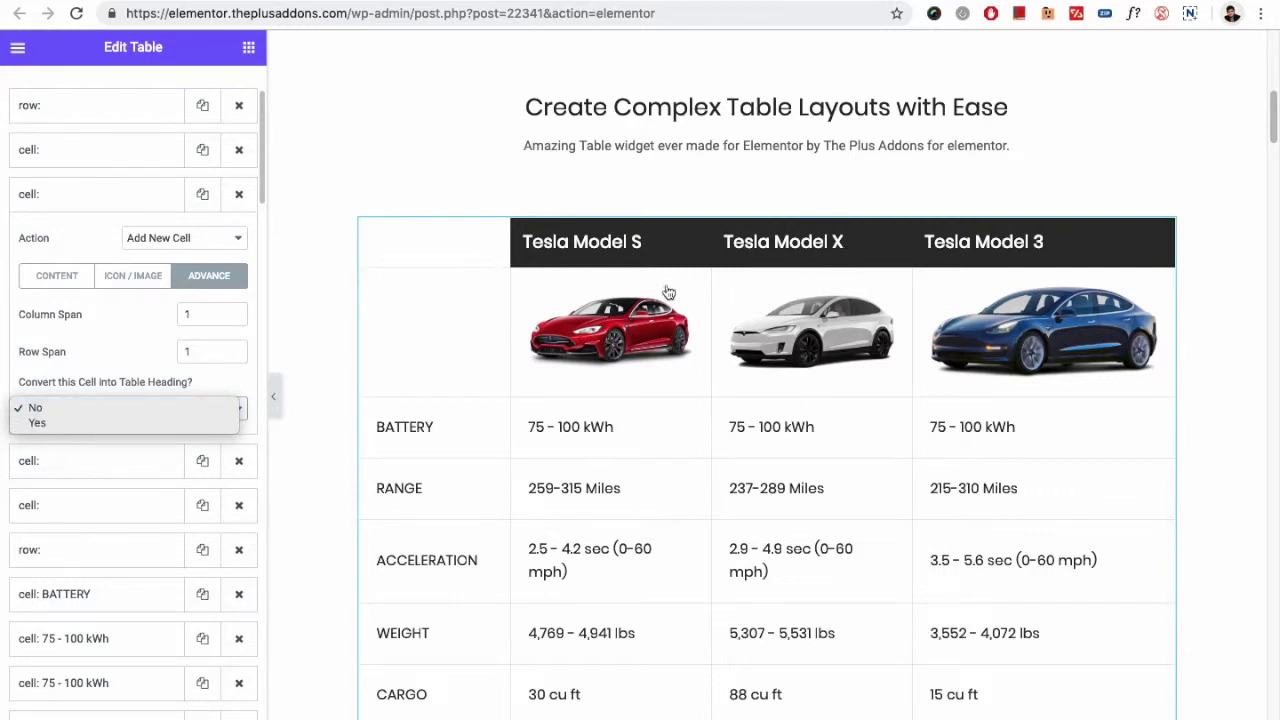
{"action": "left_click", "coordinate": [146, 406]}
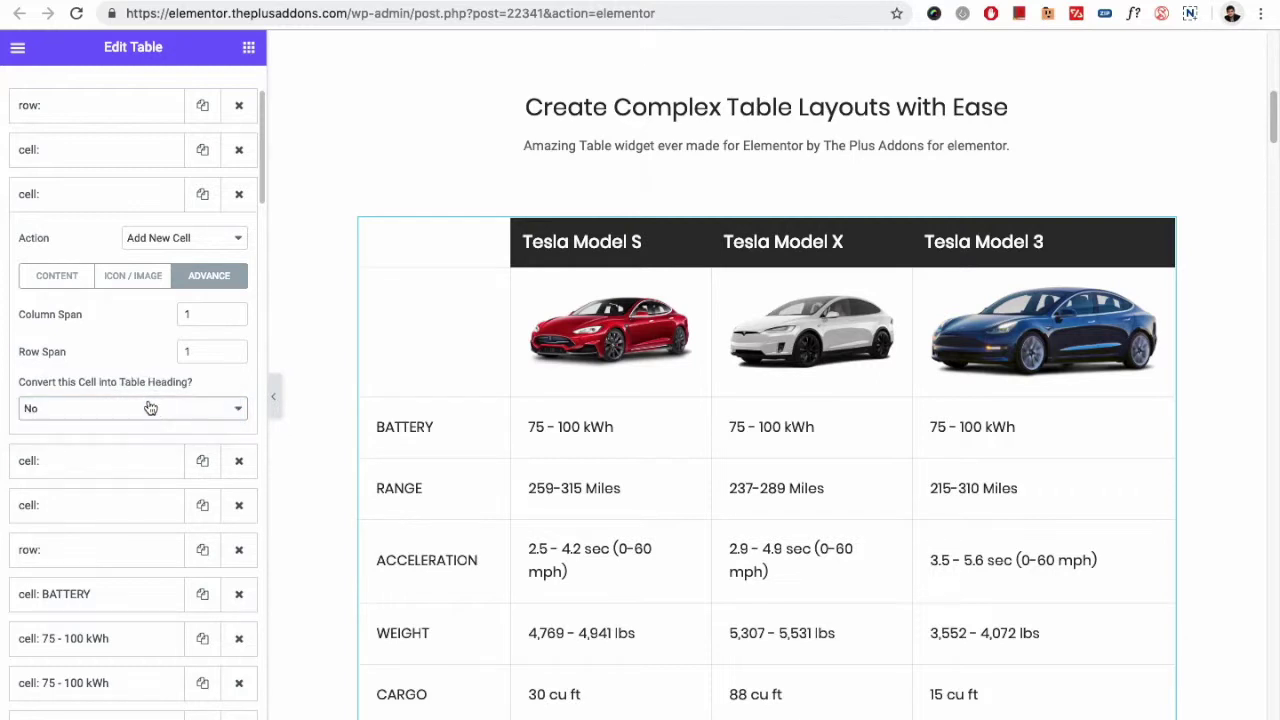
{"action": "left_click", "coordinate": [60, 277]}
{"action": "scroll", "coordinate": [92, 446], "scroll_direction": "down", "scroll_amount": 1}
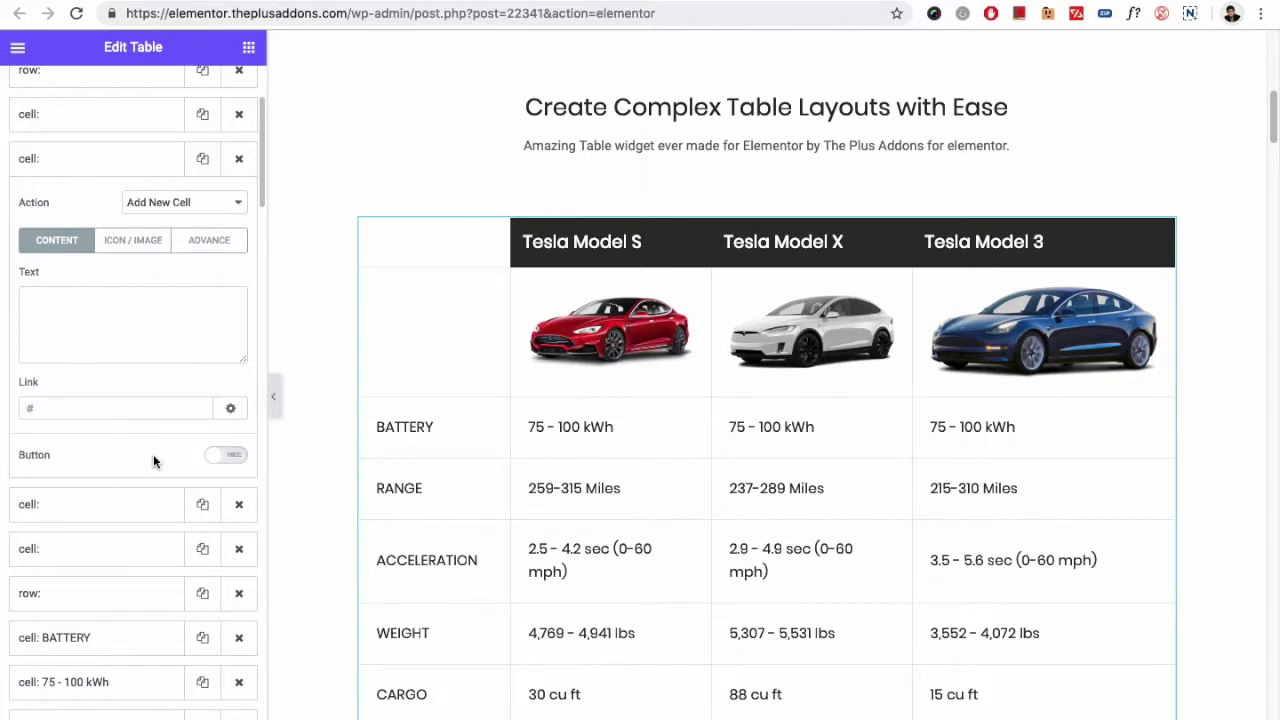
Enable the Button on the Model S image cell, keeping Button Style 1.
{"action": "left_click", "coordinate": [215, 465]}
{"action": "scroll", "coordinate": [135, 449], "scroll_direction": "down", "scroll_amount": 2}
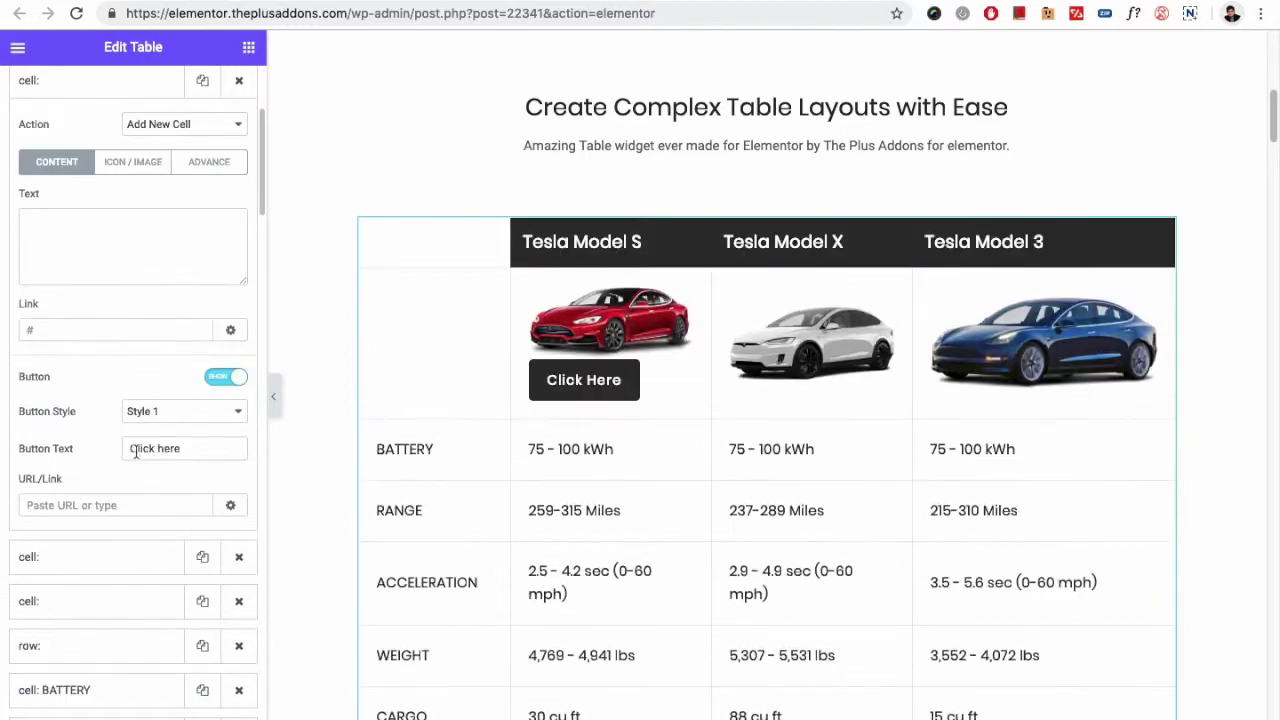
{"action": "left_click", "coordinate": [150, 418]}
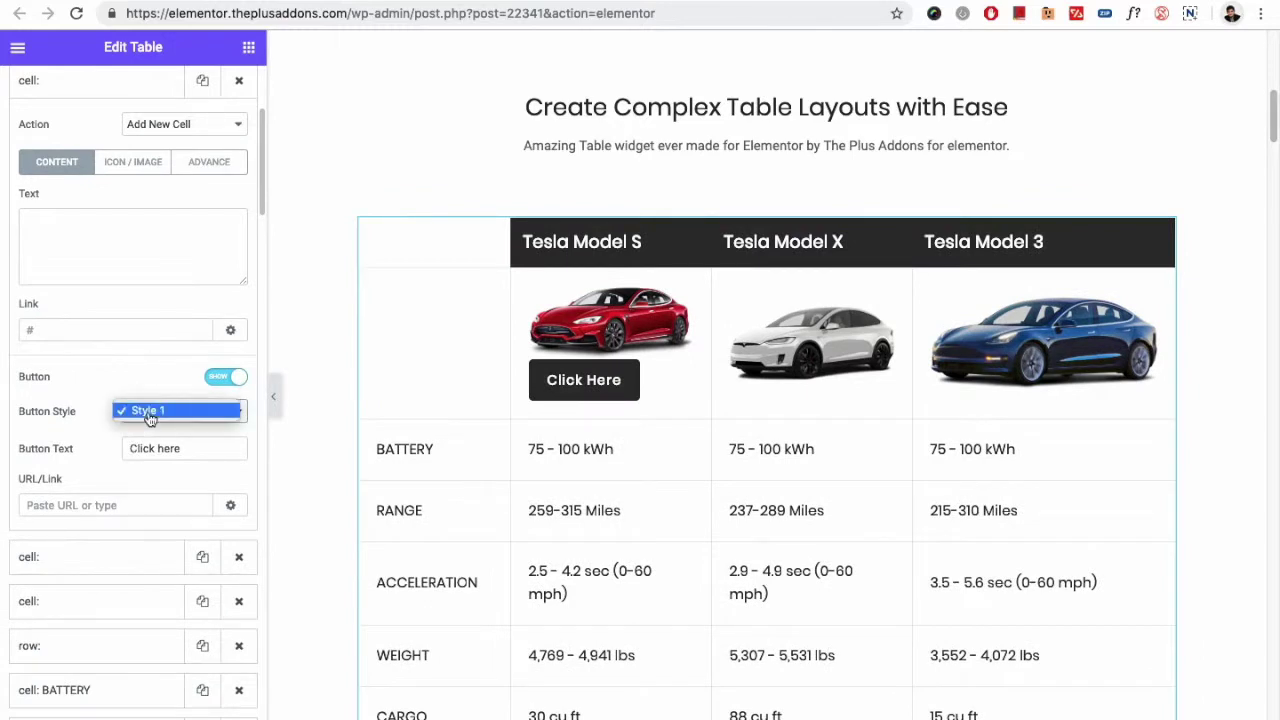
{"action": "left_click", "coordinate": [140, 412]}
{"action": "scroll", "coordinate": [121, 466], "scroll_direction": "down", "scroll_amount": 1}
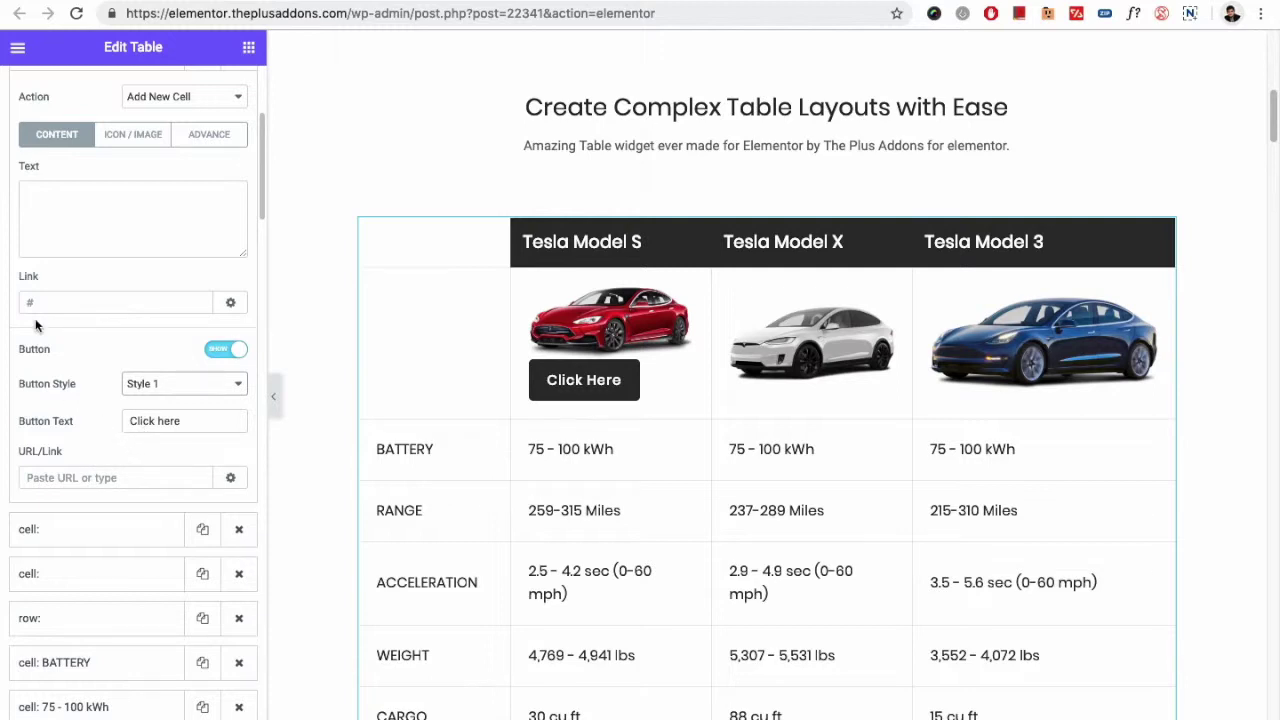
{"action": "scroll", "coordinate": [98, 369], "scroll_direction": "up", "scroll_amount": 3}
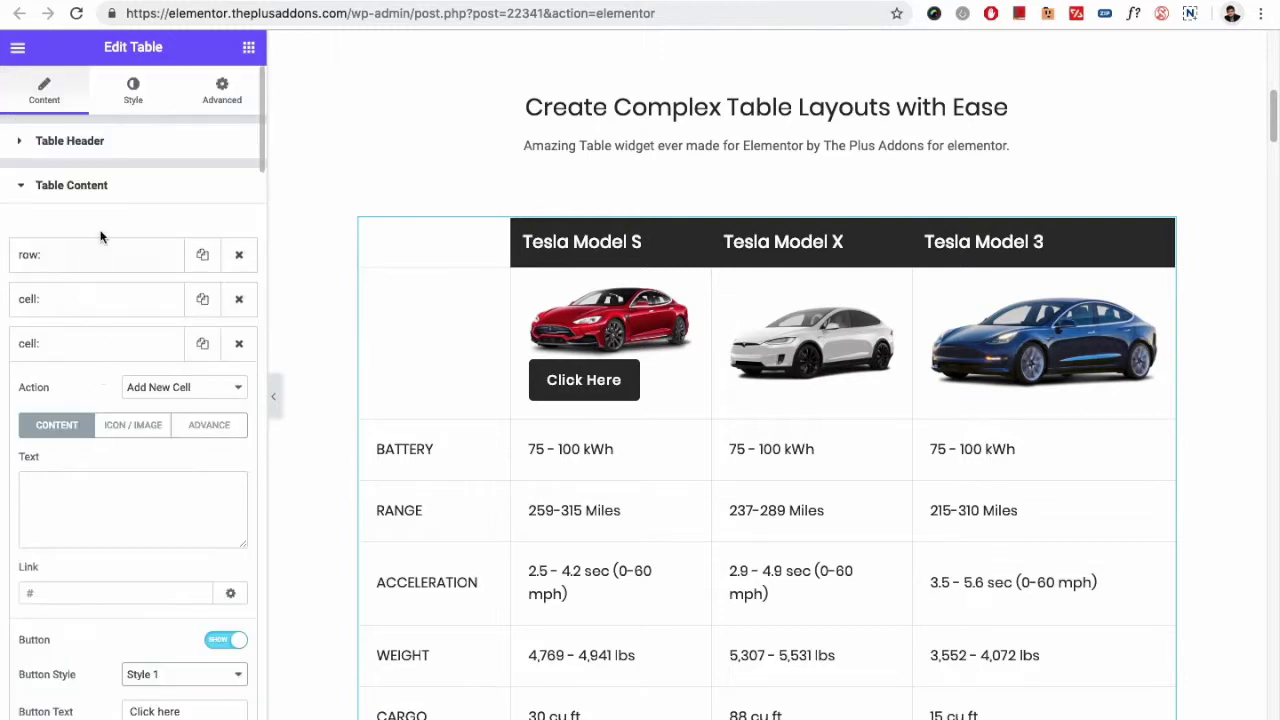
{"action": "scroll", "coordinate": [100, 430], "scroll_direction": "down", "scroll_amount": 5}
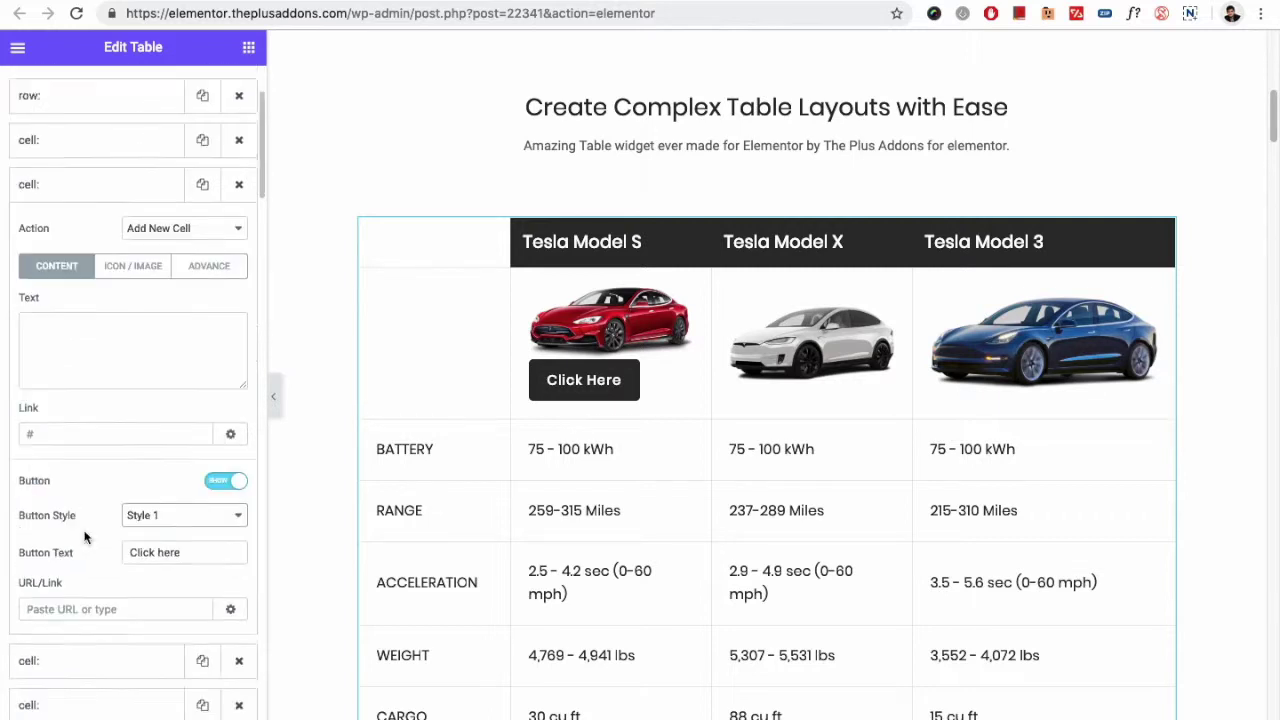
{"action": "scroll", "coordinate": [100, 430], "scroll_direction": "up", "scroll_amount": 1}
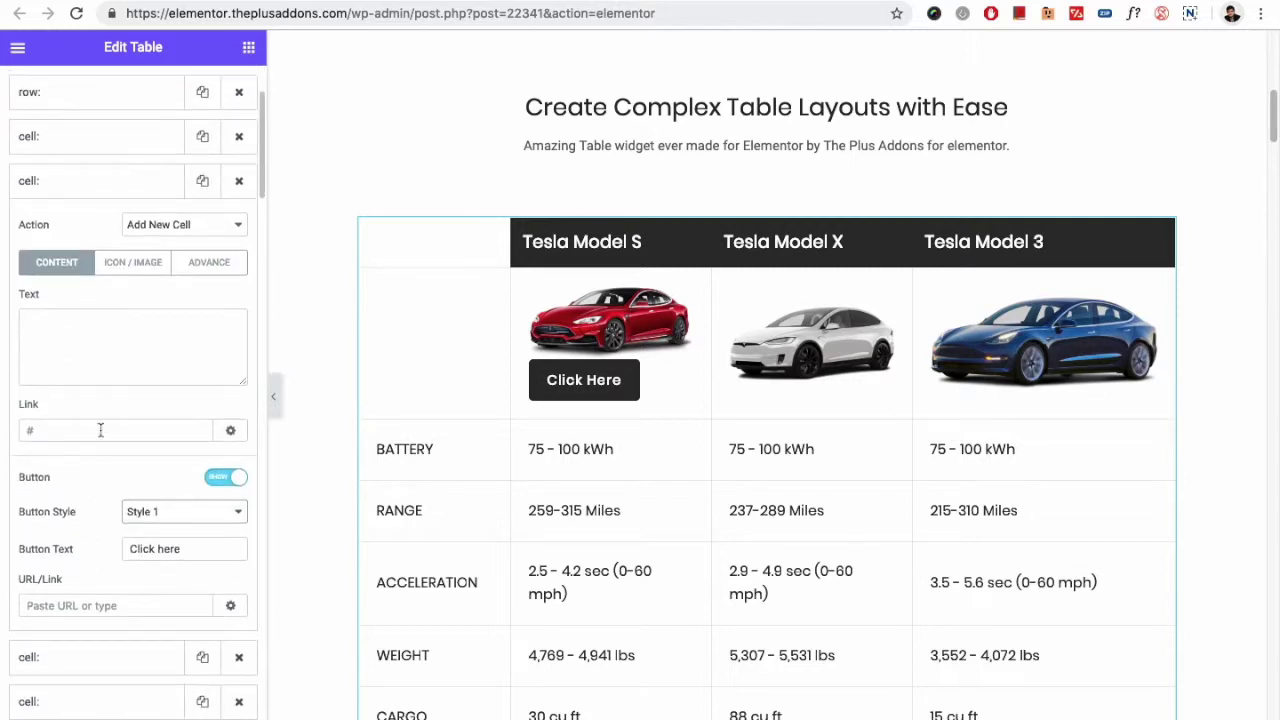
Collapse the image cell, inspect a table row's settings, and scroll down to Advance Settings.
{"action": "left_click", "coordinate": [80, 193]}
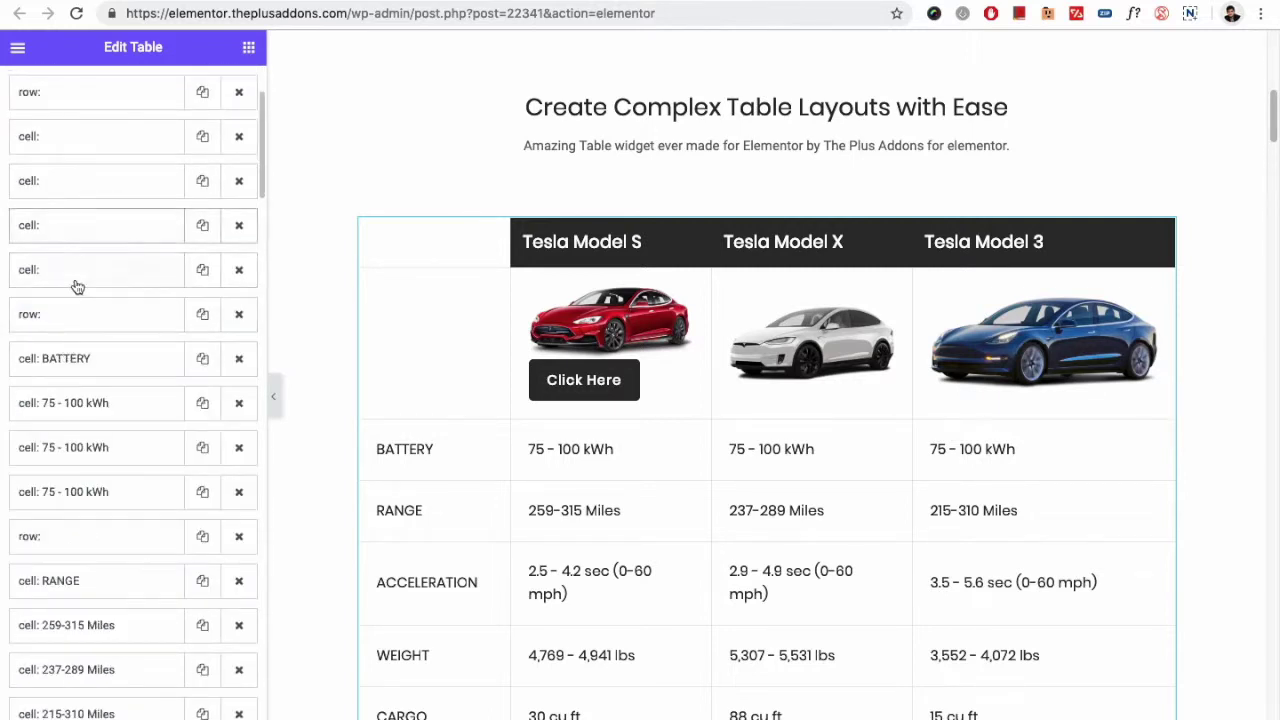
{"action": "scroll", "coordinate": [77, 514], "scroll_direction": "down", "scroll_amount": 3}
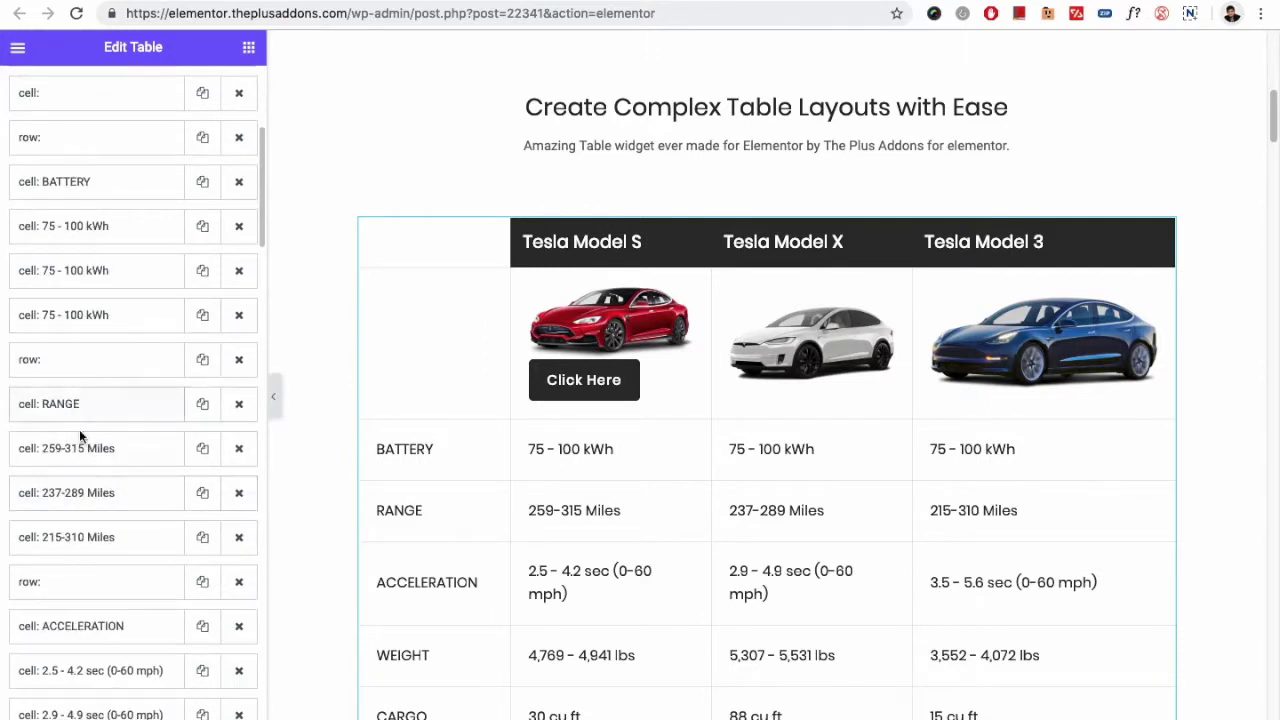
{"action": "left_click", "coordinate": [57, 150]}
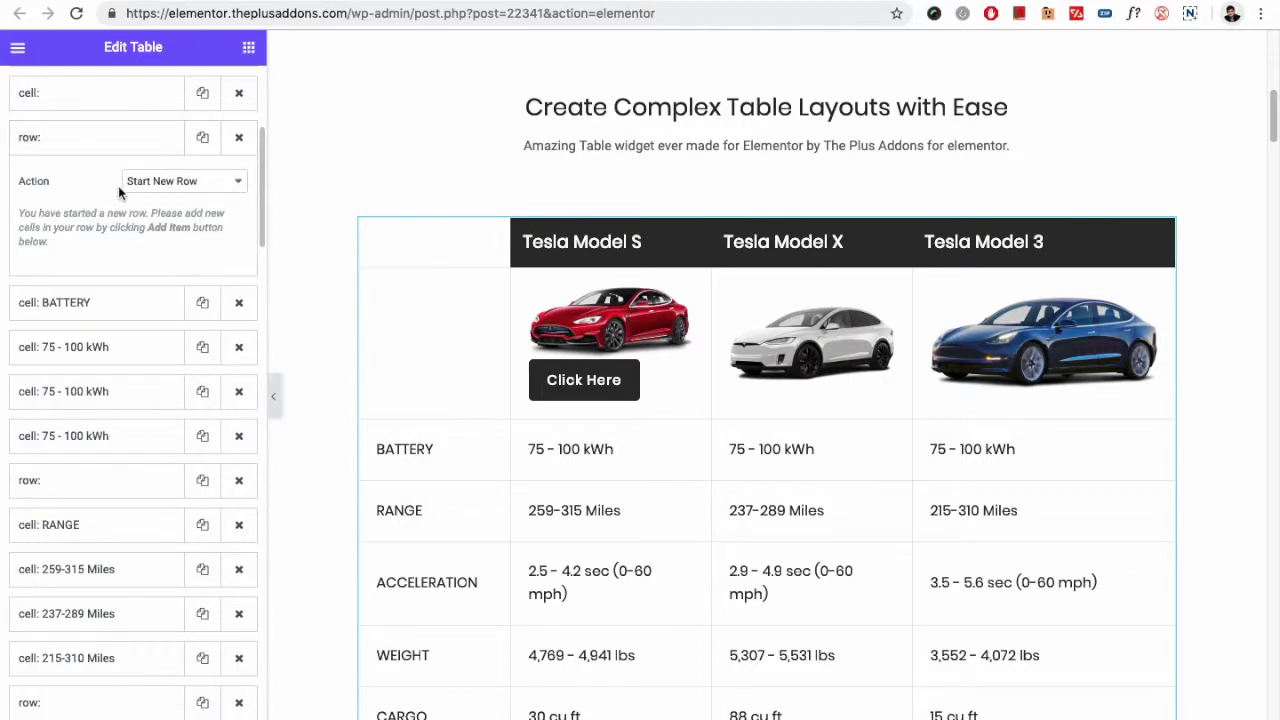
{"action": "left_click", "coordinate": [80, 143]}
{"action": "scroll", "coordinate": [86, 403], "scroll_direction": "down", "scroll_amount": 12}
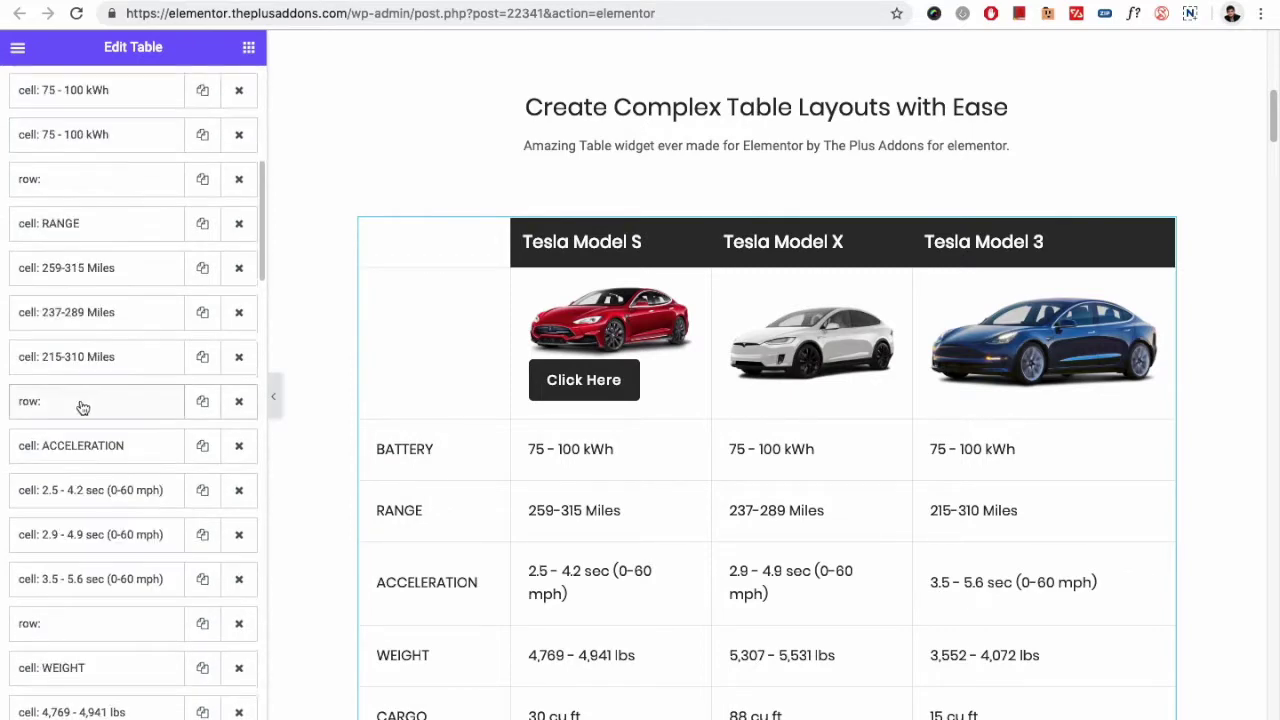
{"action": "scroll", "coordinate": [93, 540], "scroll_direction": "down", "scroll_amount": 20}
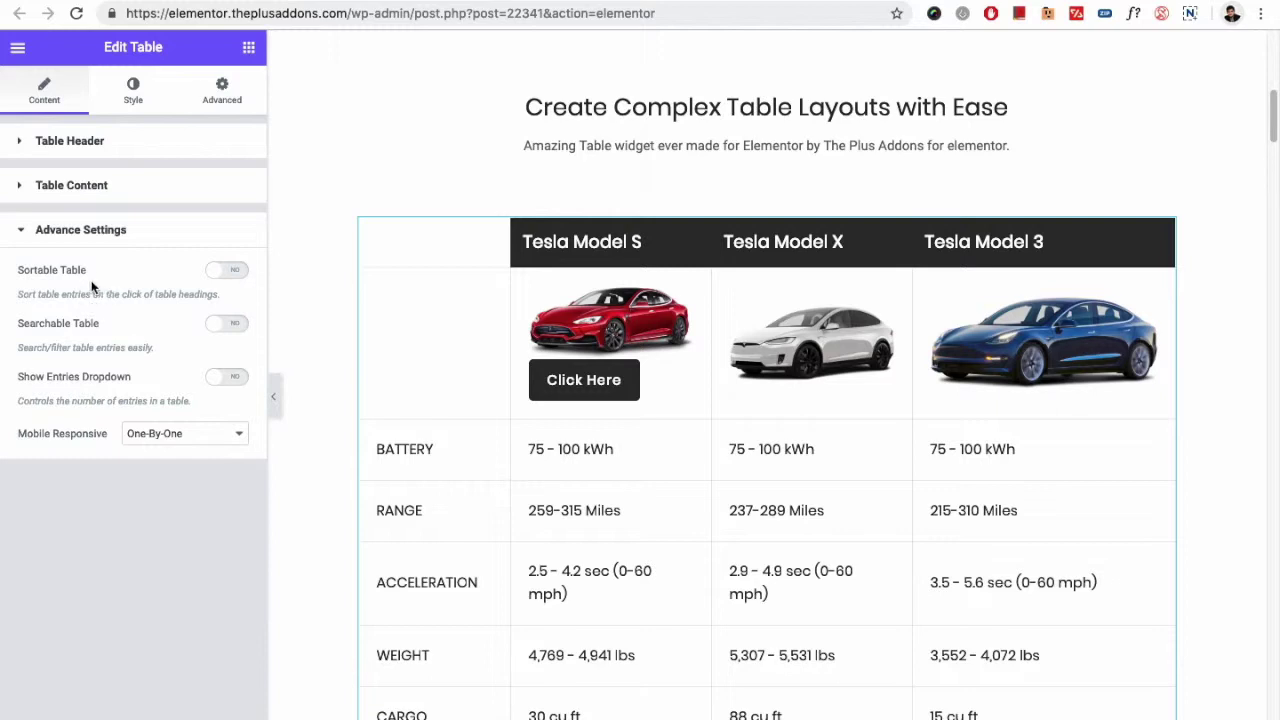
Turn on Sortable Table, sort repeatedly by the Tesla Model S column, then switch sorting off.
{"action": "left_click", "coordinate": [215, 275]}
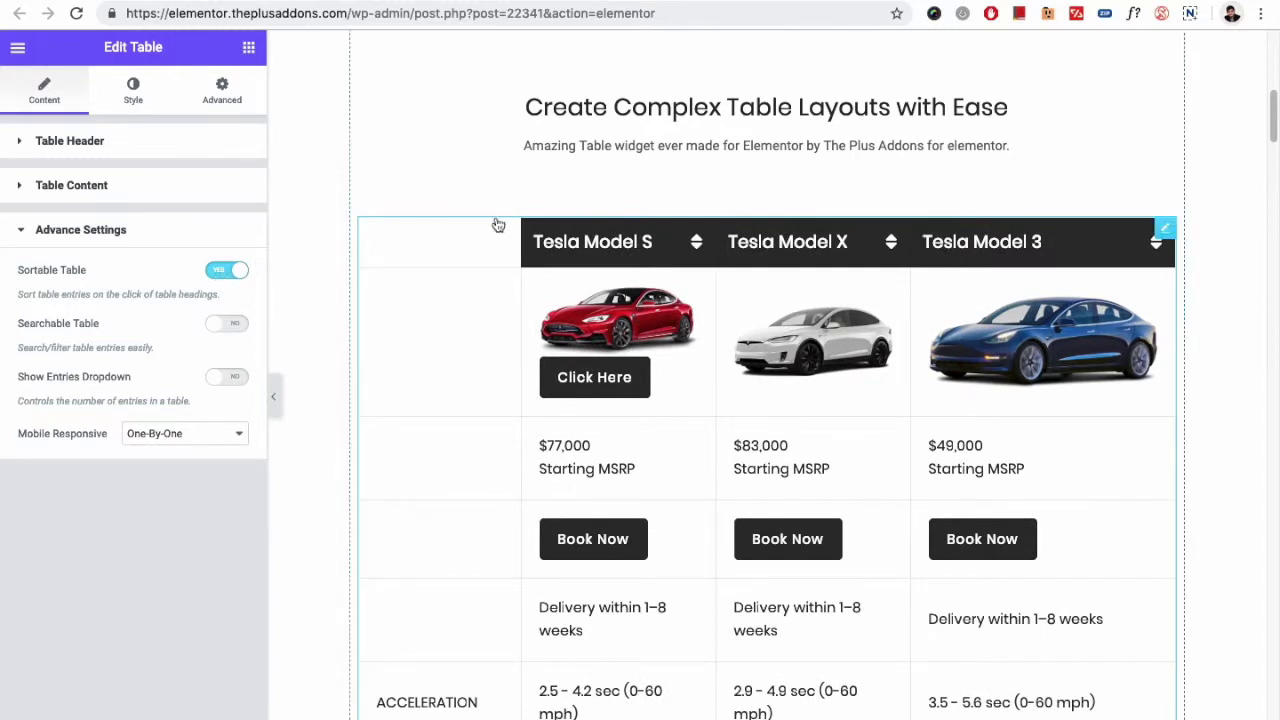
{"action": "left_click", "coordinate": [696, 246]}
{"action": "left_click", "coordinate": [696, 246]}
{"action": "left_click", "coordinate": [696, 246]}
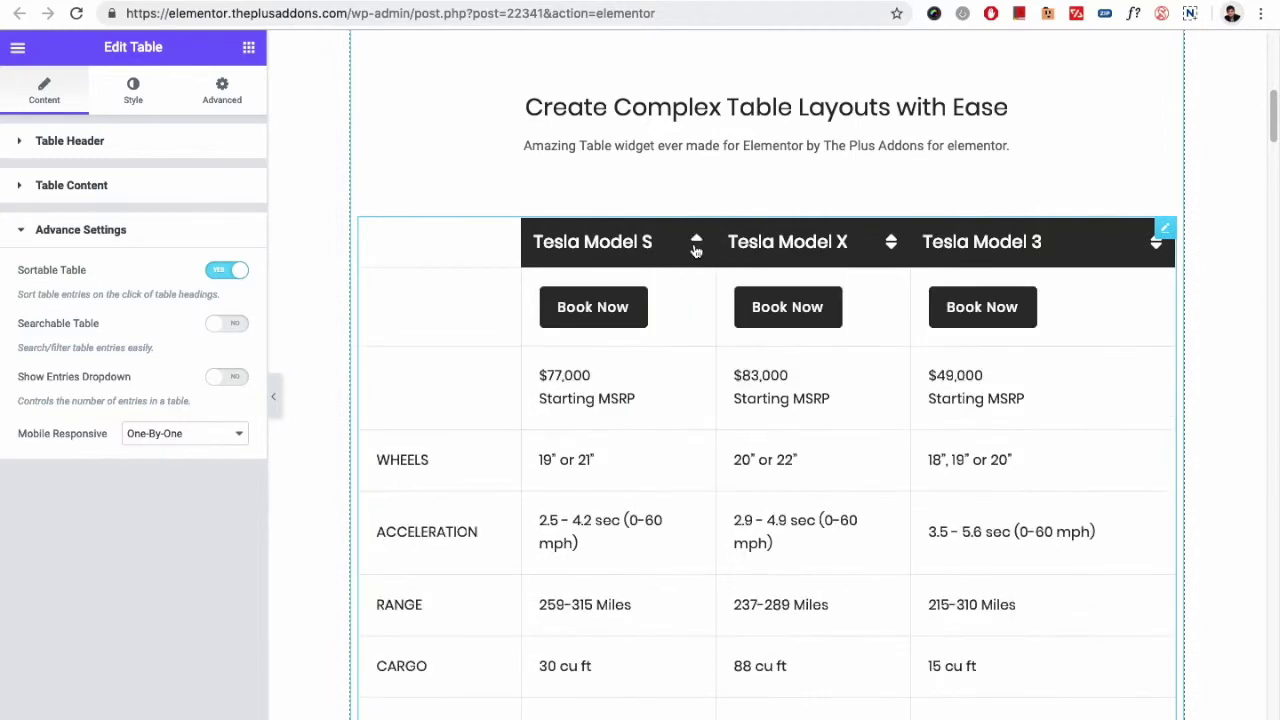
{"action": "left_click", "coordinate": [696, 246]}
{"action": "left_click", "coordinate": [696, 246]}
{"action": "left_click", "coordinate": [696, 246]}
{"action": "left_click", "coordinate": [696, 246]}
{"action": "left_click", "coordinate": [696, 246]}
{"action": "left_click", "coordinate": [226, 270]}
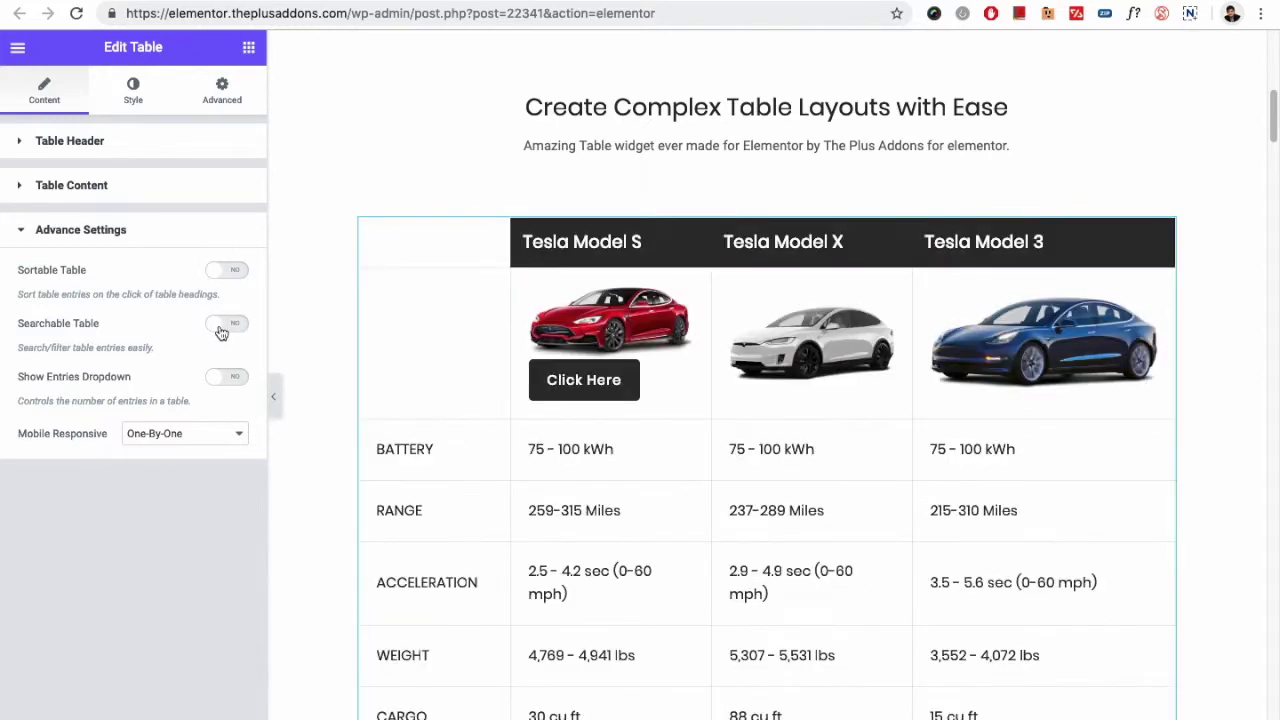
Try the search box and number-of-entries chooser on the table, leaving both off.
{"action": "left_click", "coordinate": [221, 330]}
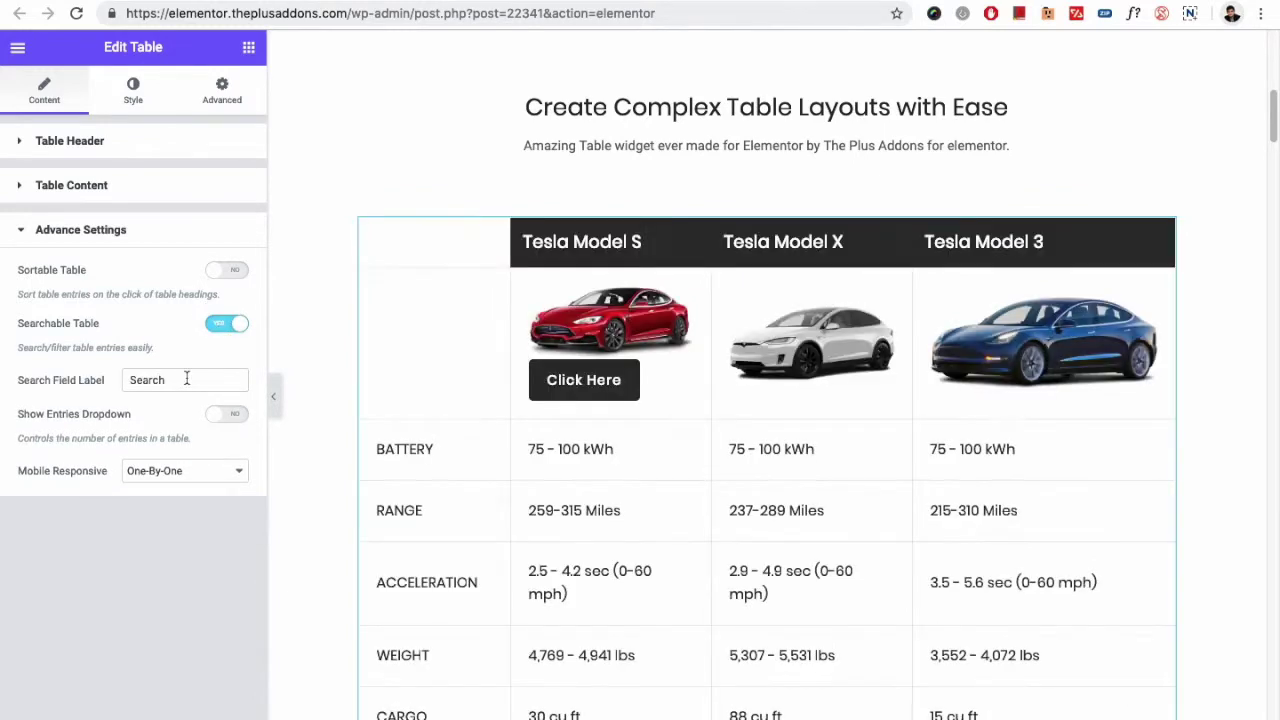
{"action": "double_click", "coordinate": [185, 378]}
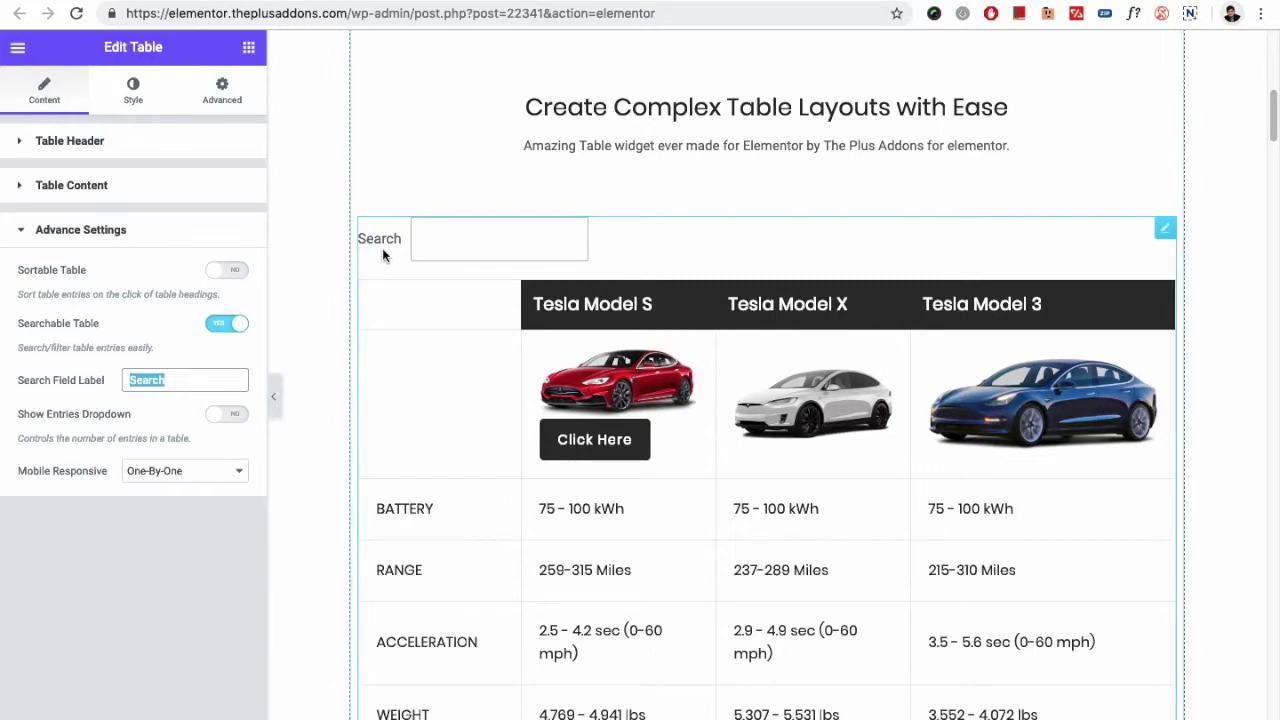
{"action": "left_click", "coordinate": [223, 323]}
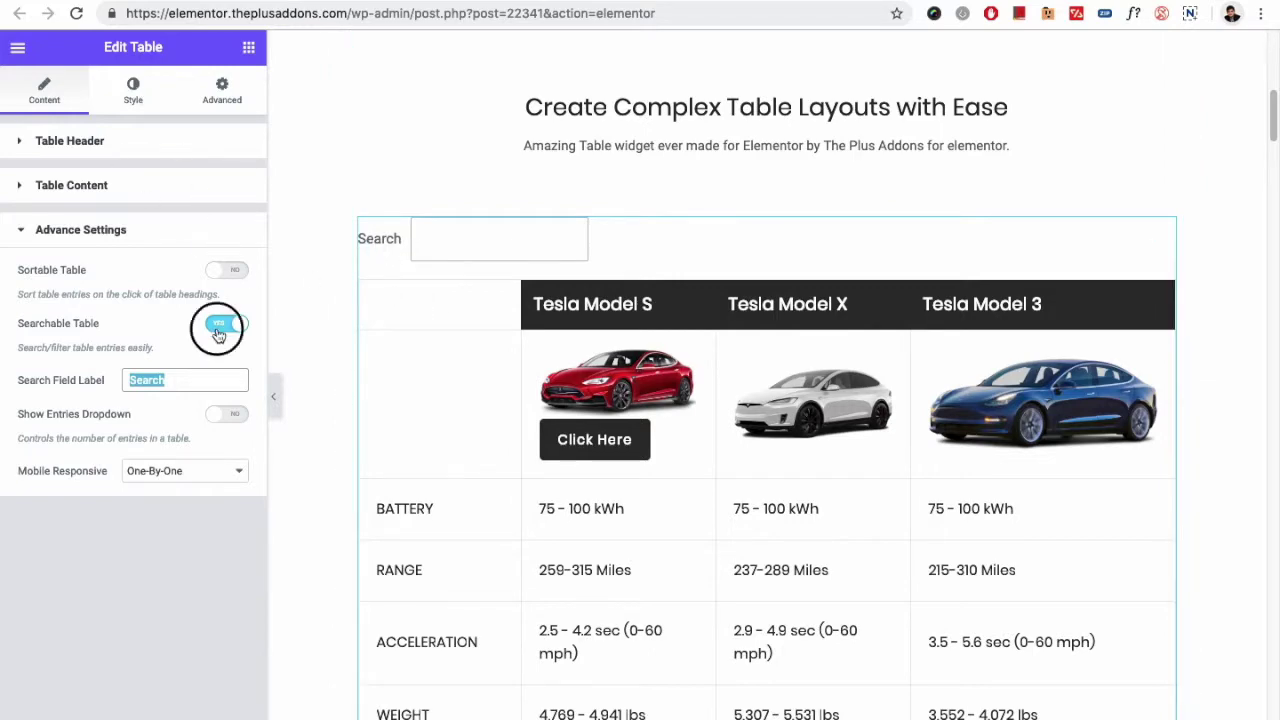
{"action": "left_click", "coordinate": [221, 378]}
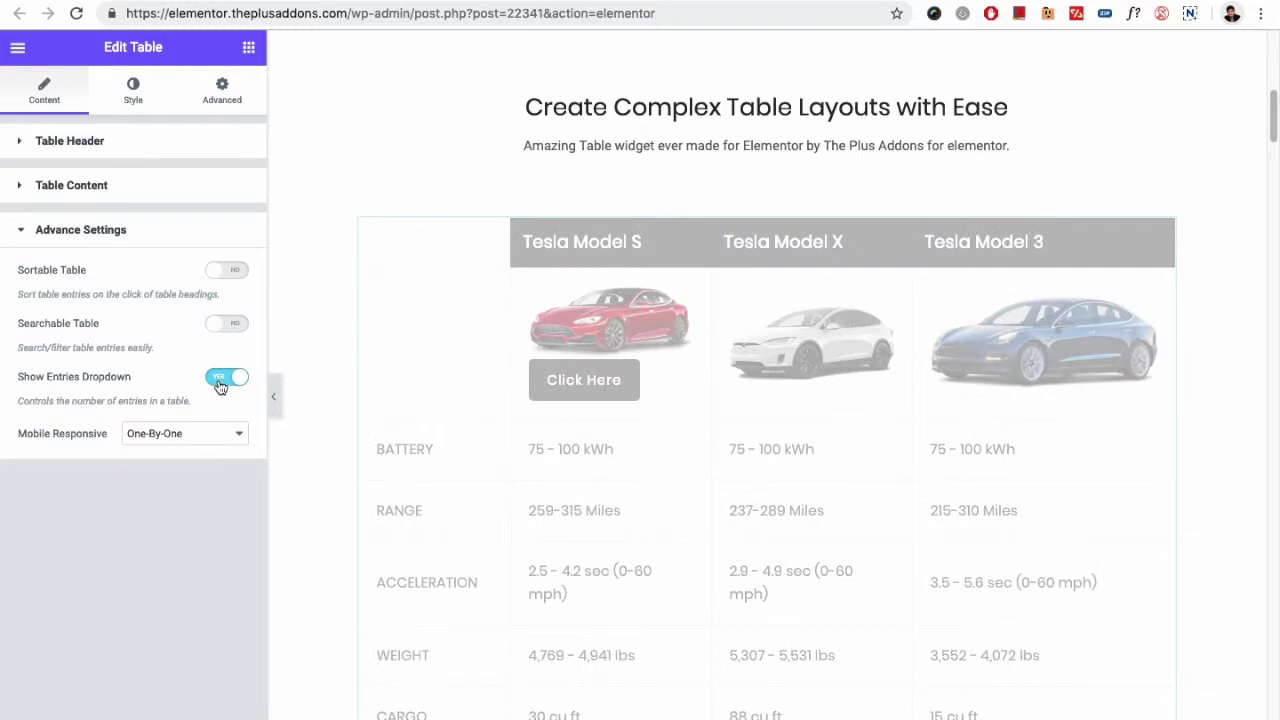
{"action": "left_click", "coordinate": [221, 379]}
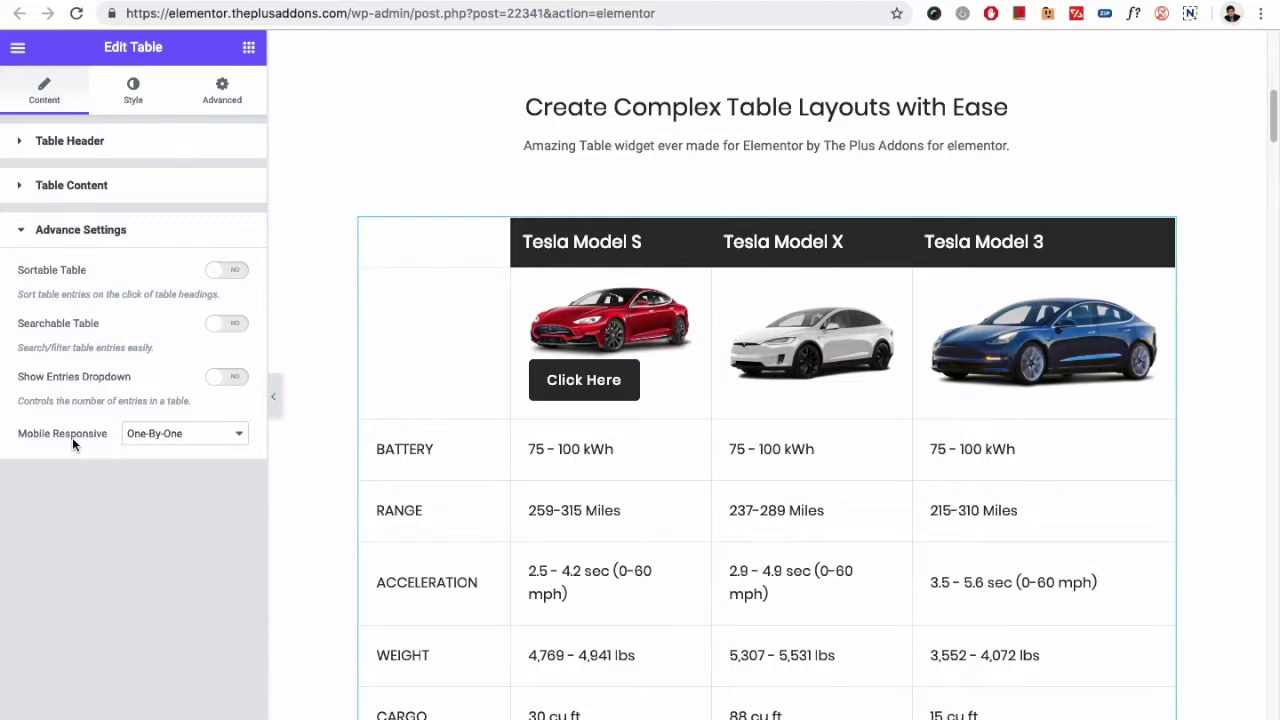
Keep Mobile Responsive at One-By-One and switch the preview to Mobile.
{"action": "left_click", "coordinate": [160, 435]}
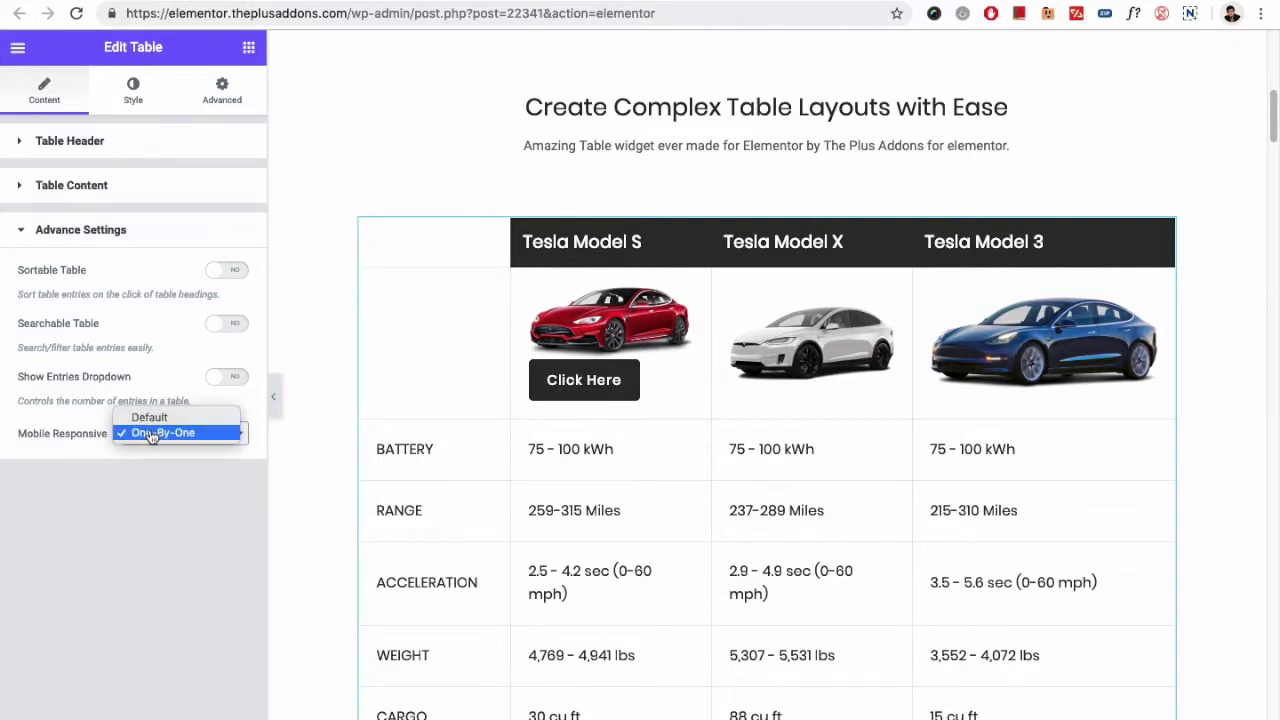
{"action": "left_click", "coordinate": [152, 434]}
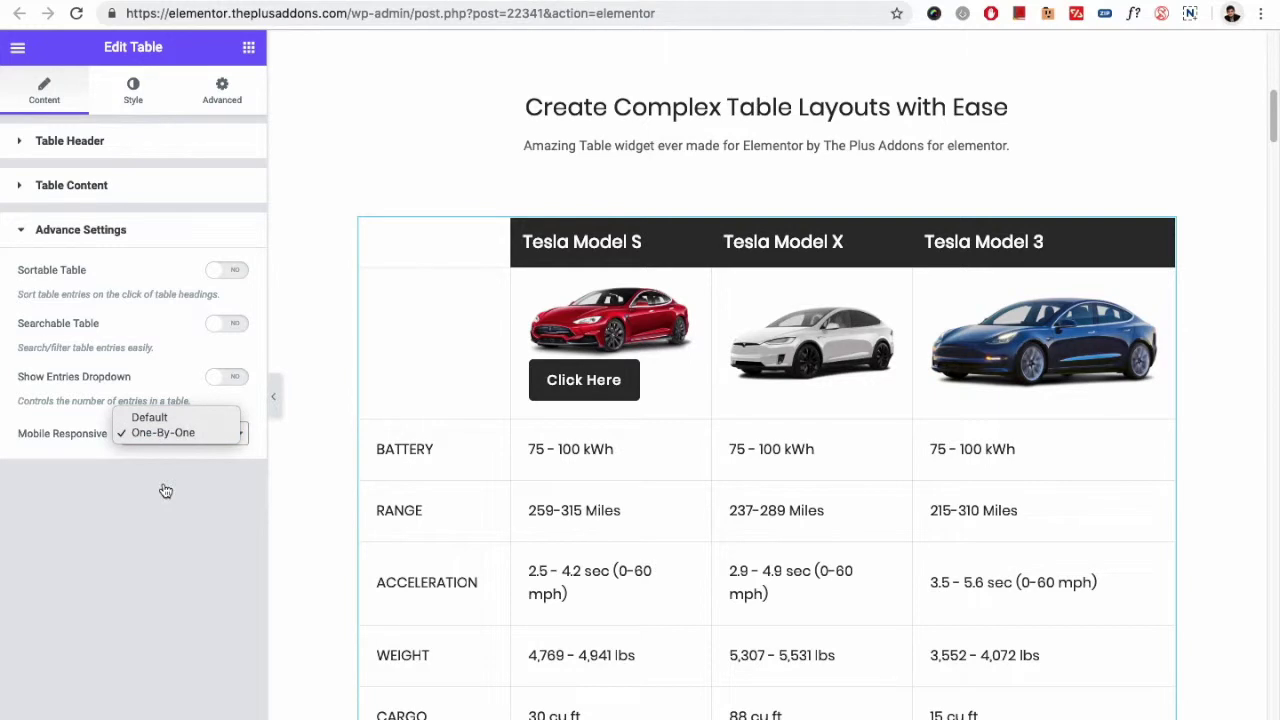
{"action": "left_click", "coordinate": [117, 698]}
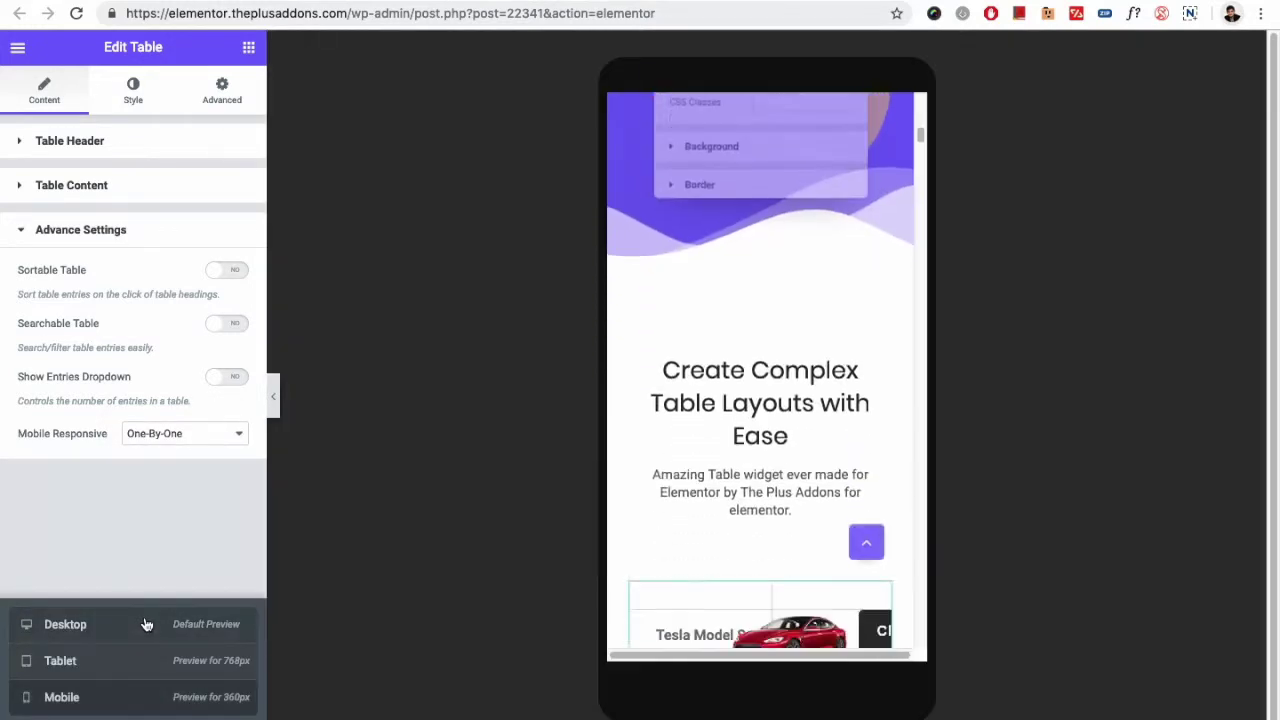
Revert the page through History to Editing Started, removing the Click Here button.
{"action": "scroll", "coordinate": [638, 481], "scroll_direction": "down", "scroll_amount": 3}
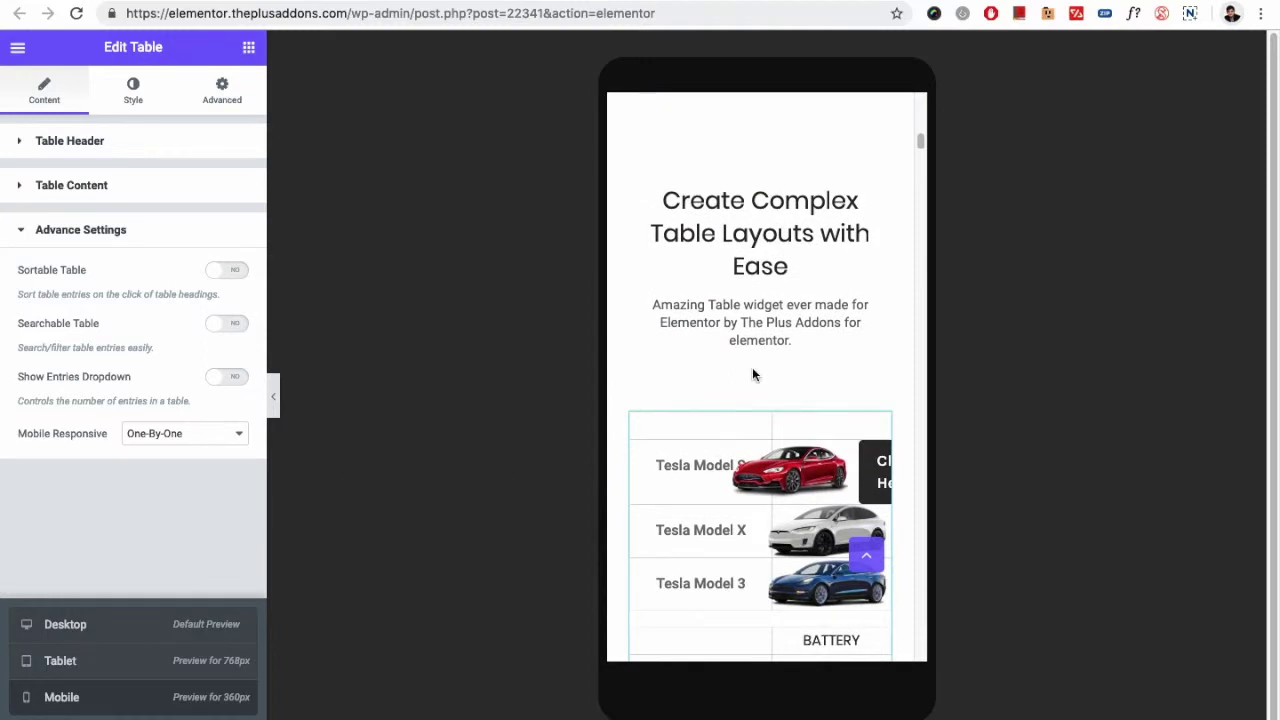
{"action": "scroll", "coordinate": [760, 400], "scroll_direction": "down", "scroll_amount": 1}
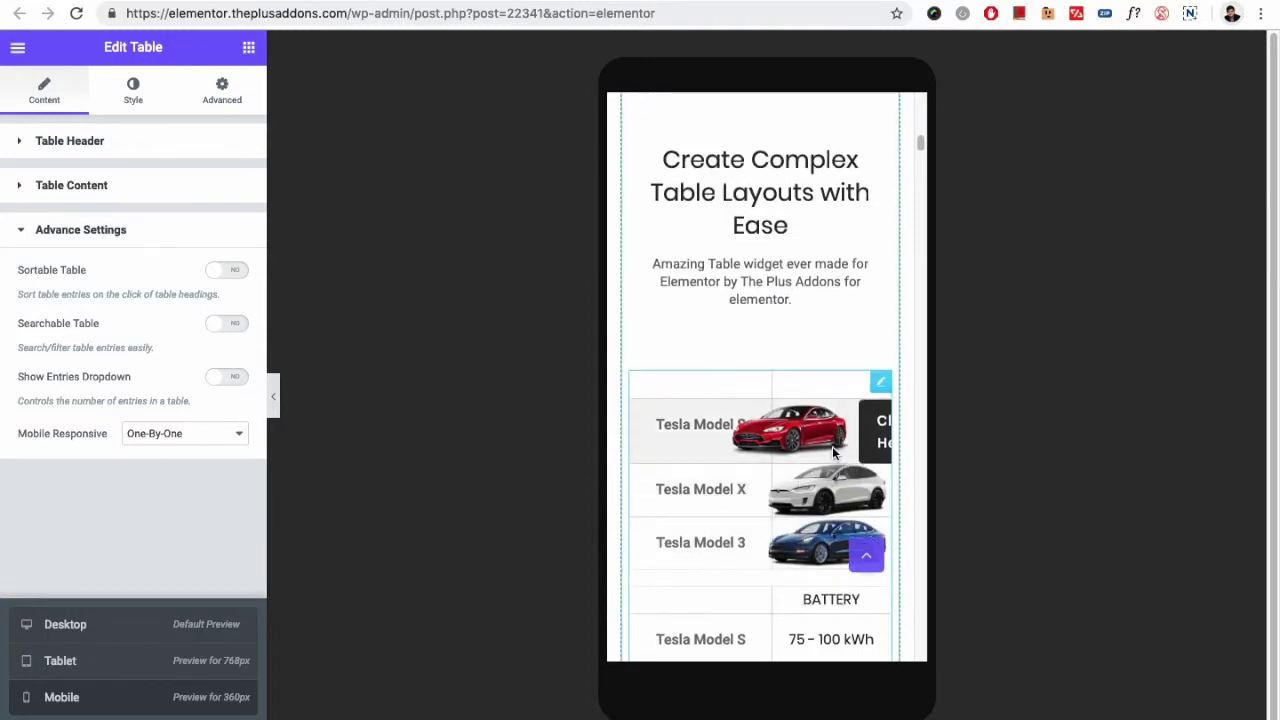
{"action": "left_click", "coordinate": [69, 505]}
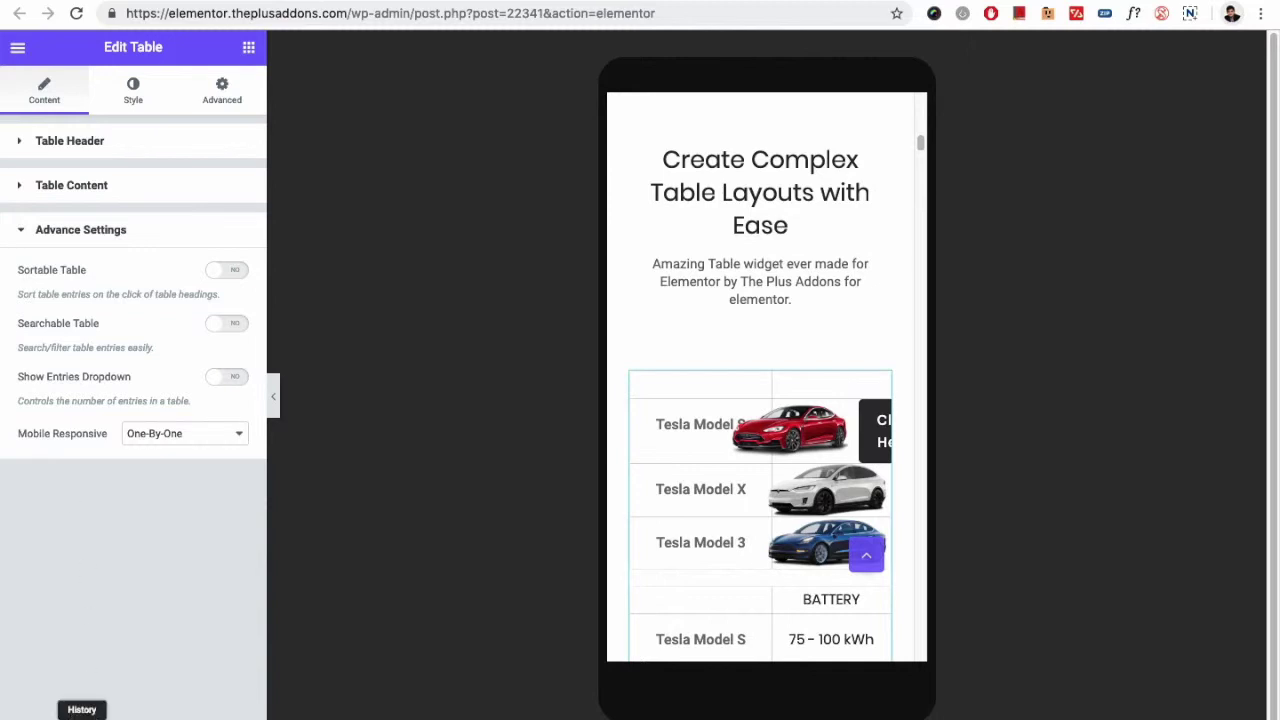
{"action": "left_click", "coordinate": [82, 716]}
{"action": "left_click", "coordinate": [83, 603]}
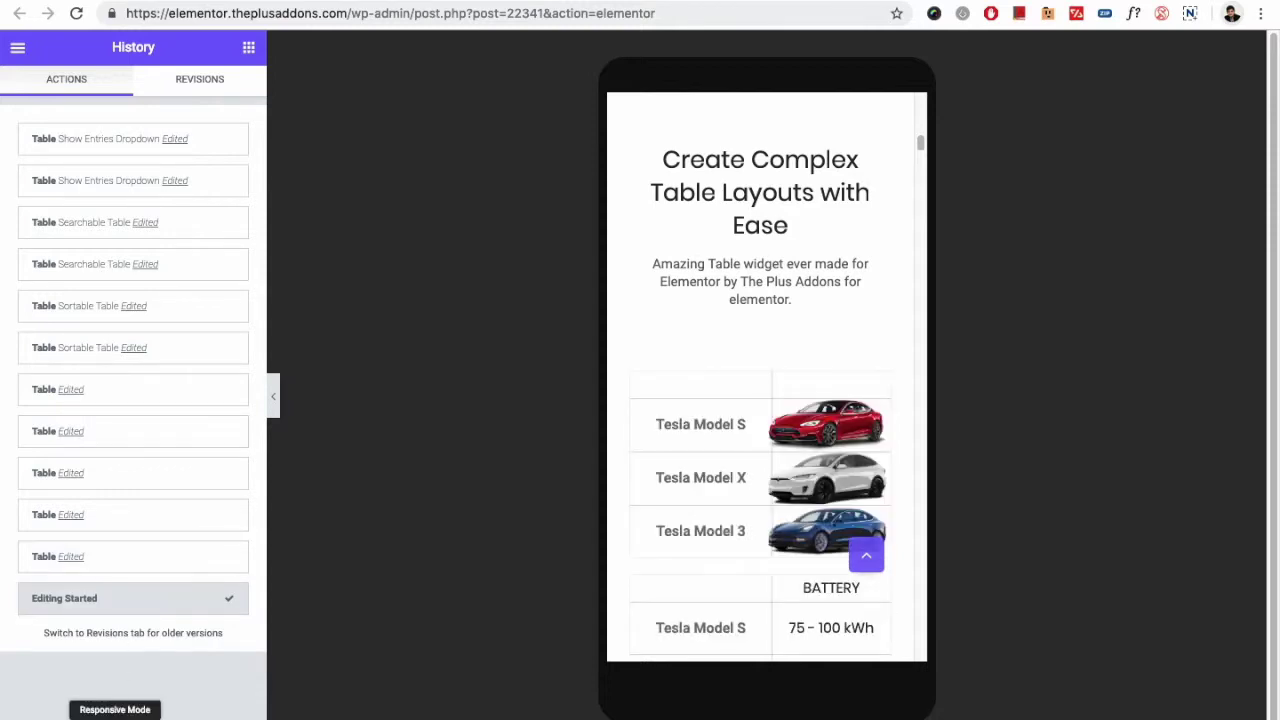
Reselect the Tesla table and scroll the mobile preview past the stacked models to the stock table.
{"action": "left_click", "coordinate": [726, 391]}
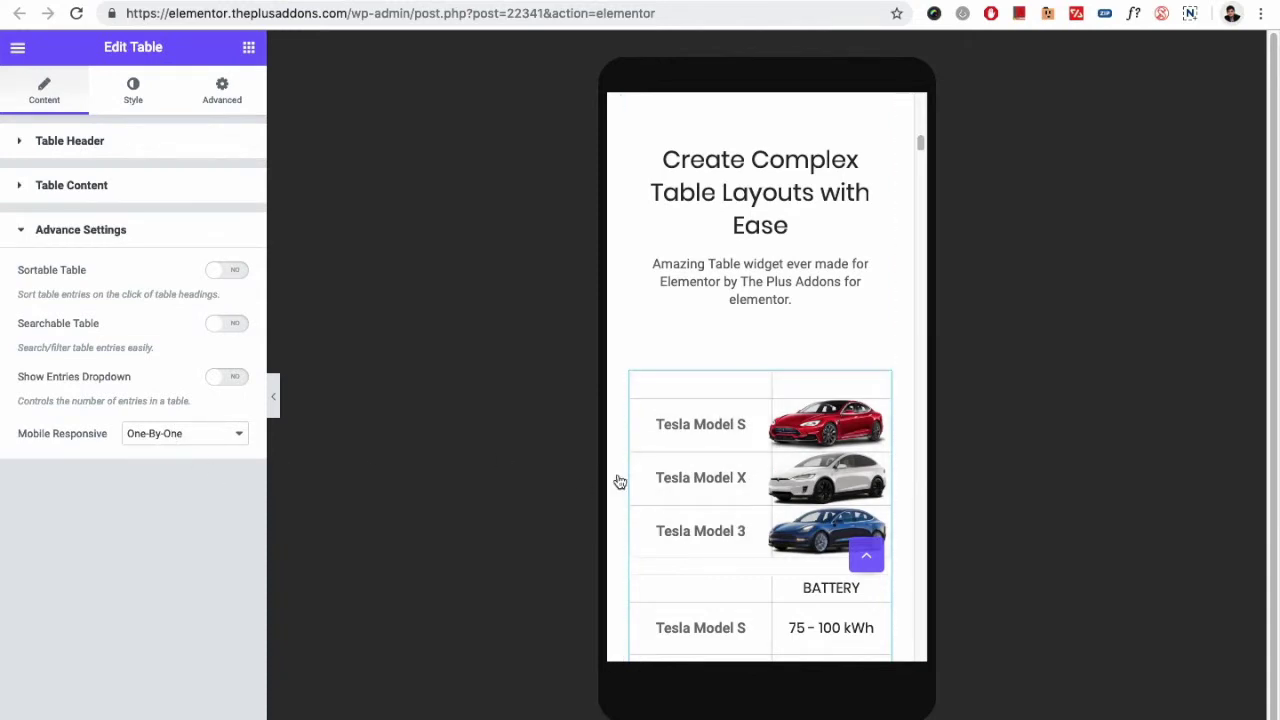
{"action": "scroll", "coordinate": [735, 451], "scroll_direction": "down", "scroll_amount": 1}
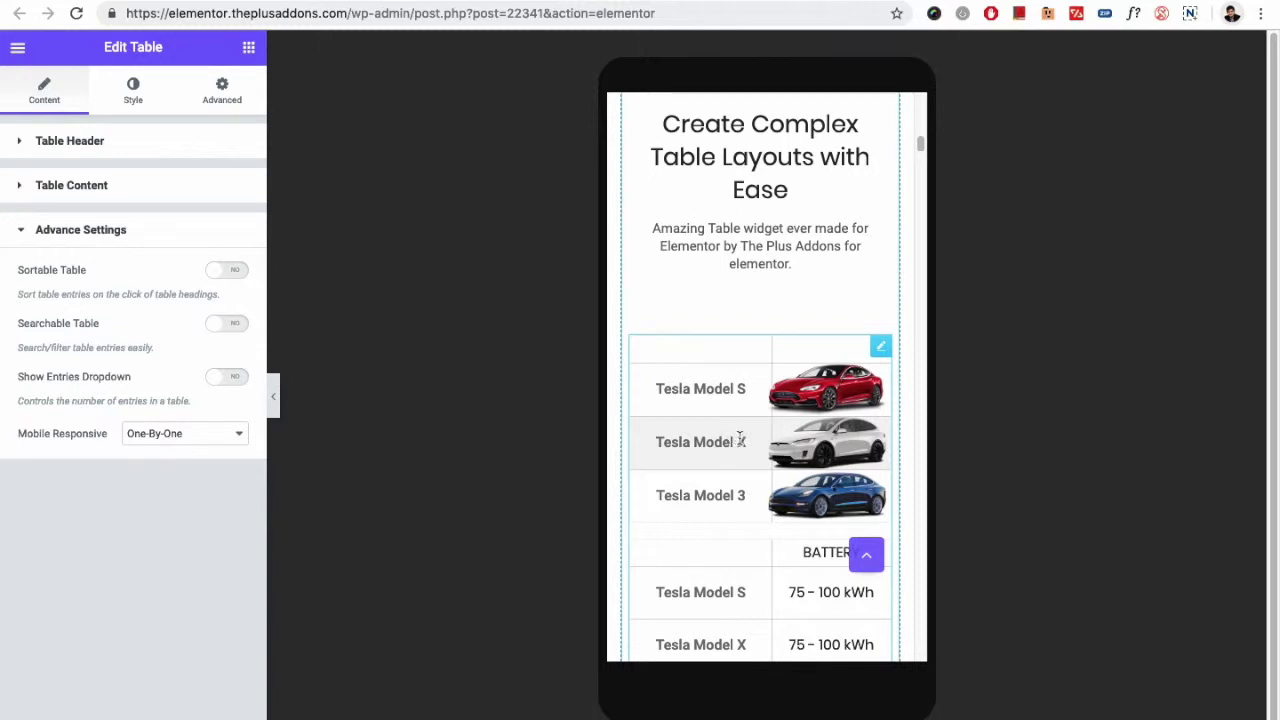
{"action": "scroll", "coordinate": [724, 452], "scroll_direction": "down", "scroll_amount": 5}
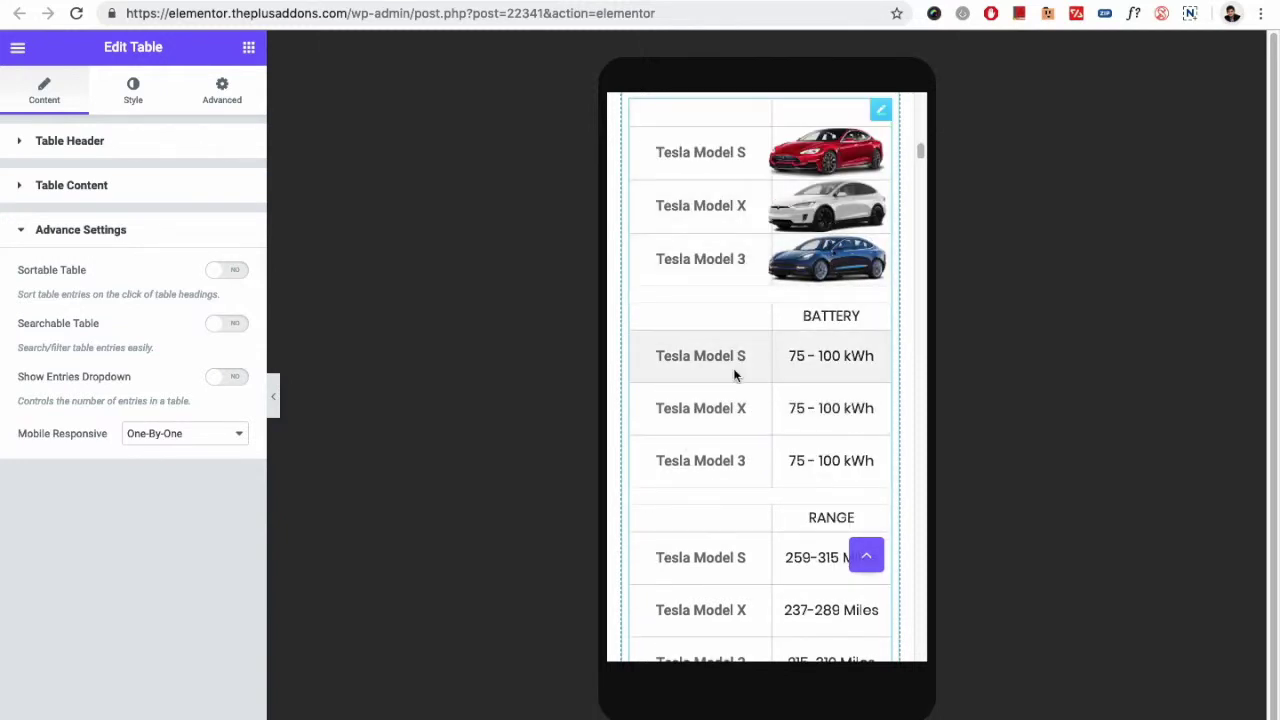
{"action": "scroll", "coordinate": [737, 357], "scroll_direction": "down", "scroll_amount": 4}
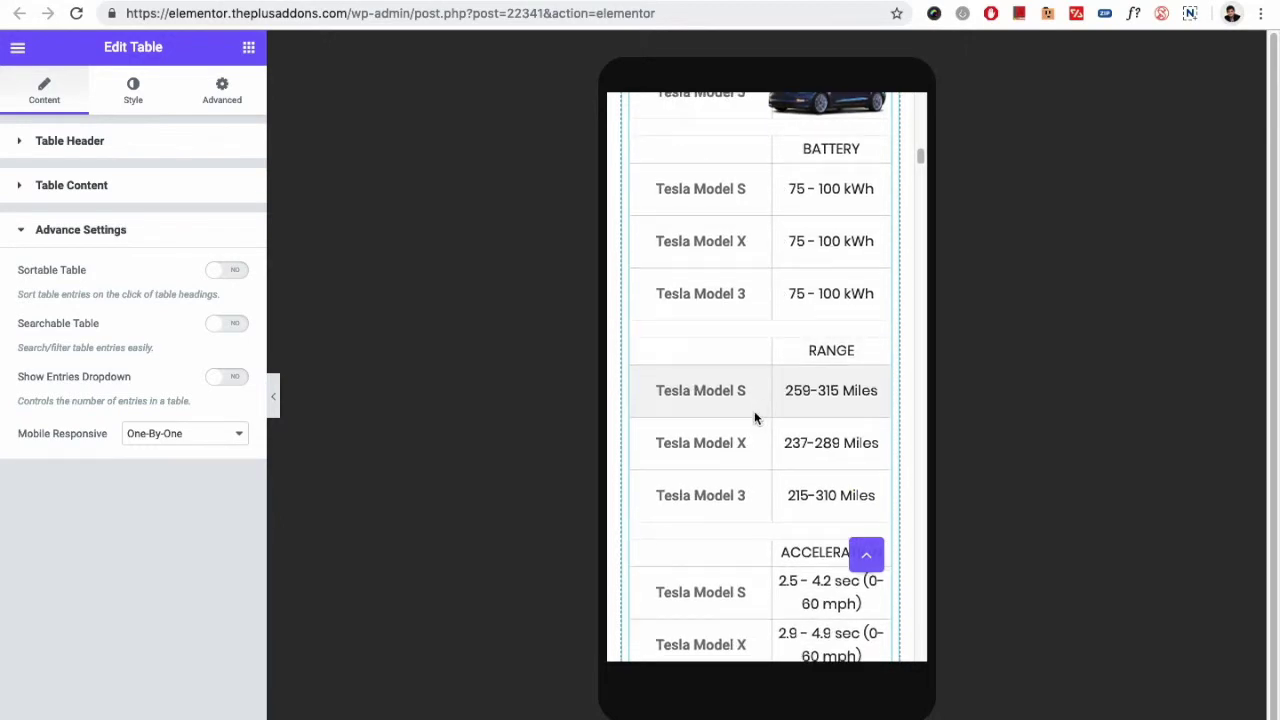
{"action": "scroll", "coordinate": [727, 446], "scroll_direction": "down", "scroll_amount": 5}
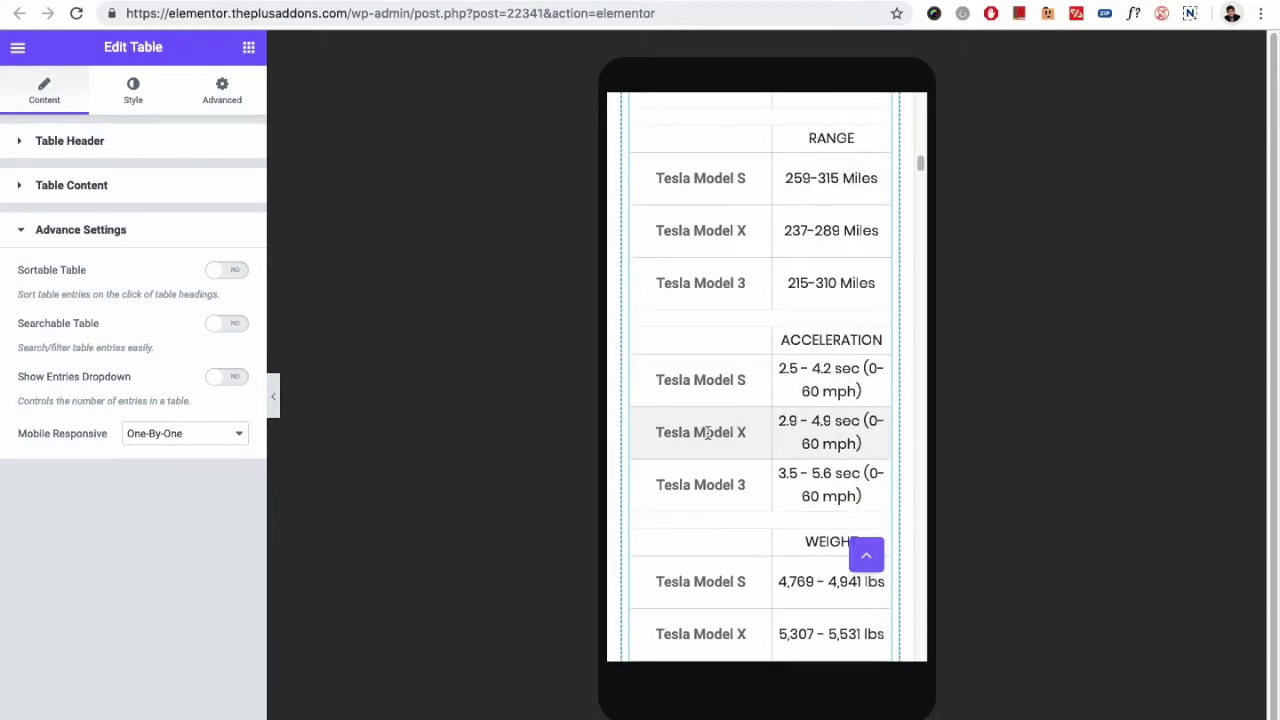
{"action": "scroll", "coordinate": [720, 440], "scroll_direction": "down", "scroll_amount": 3}
{"action": "scroll", "coordinate": [707, 436], "scroll_direction": "down", "scroll_amount": 3}
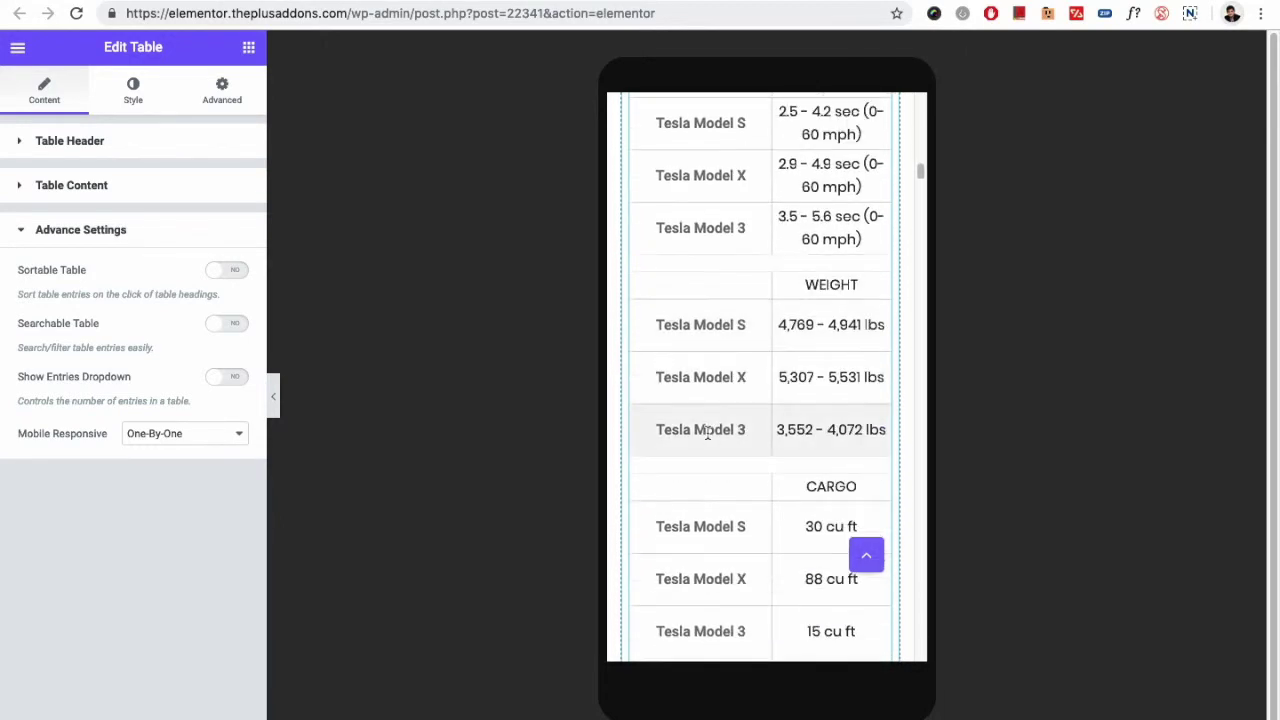
{"action": "scroll", "coordinate": [707, 436], "scroll_direction": "down", "scroll_amount": 3}
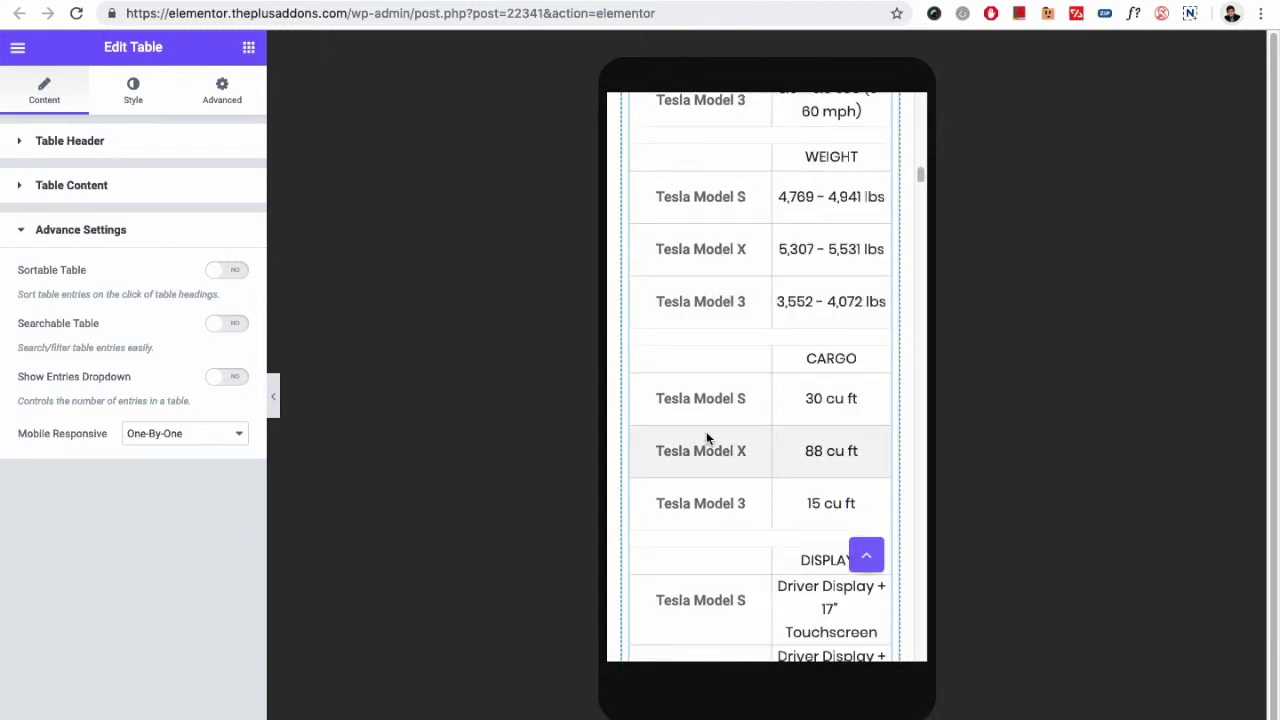
{"action": "scroll", "coordinate": [706, 438], "scroll_direction": "down", "scroll_amount": 1}
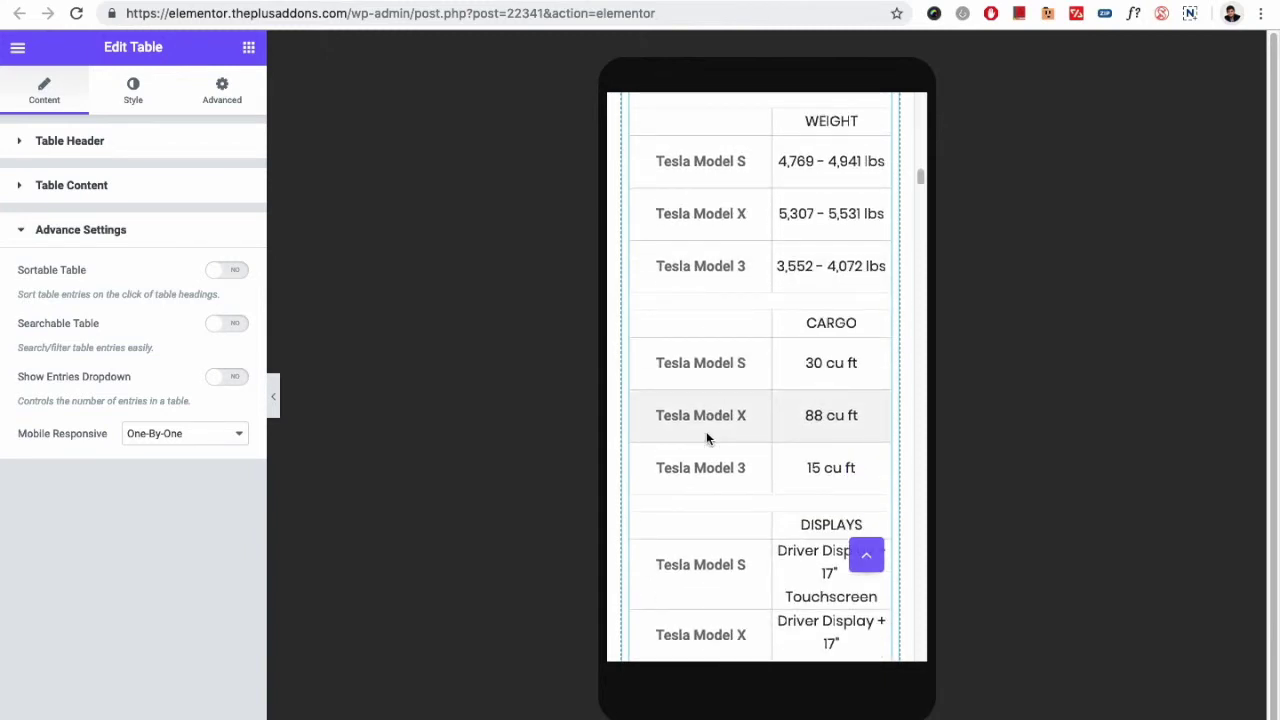
{"action": "scroll", "coordinate": [706, 437], "scroll_direction": "down", "scroll_amount": 20}
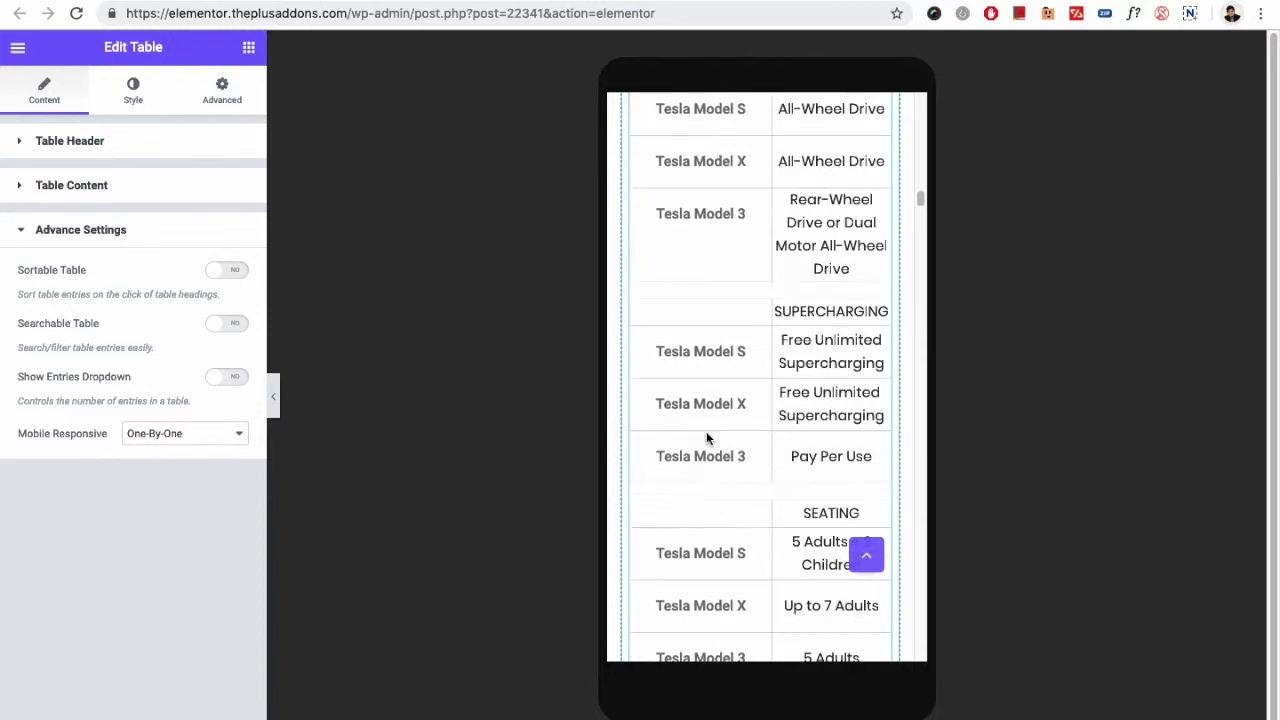
{"action": "scroll", "coordinate": [706, 437], "scroll_direction": "down", "scroll_amount": 10}
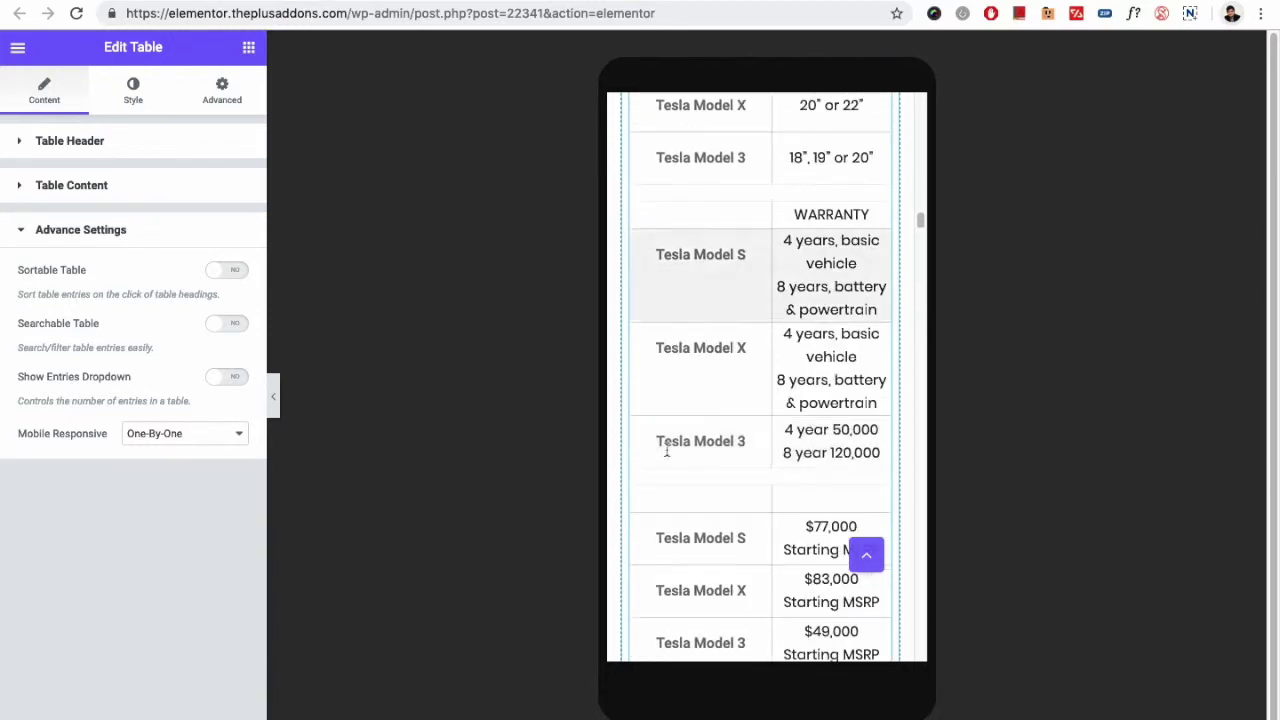
{"action": "scroll", "coordinate": [686, 436], "scroll_direction": "down", "scroll_amount": 10}
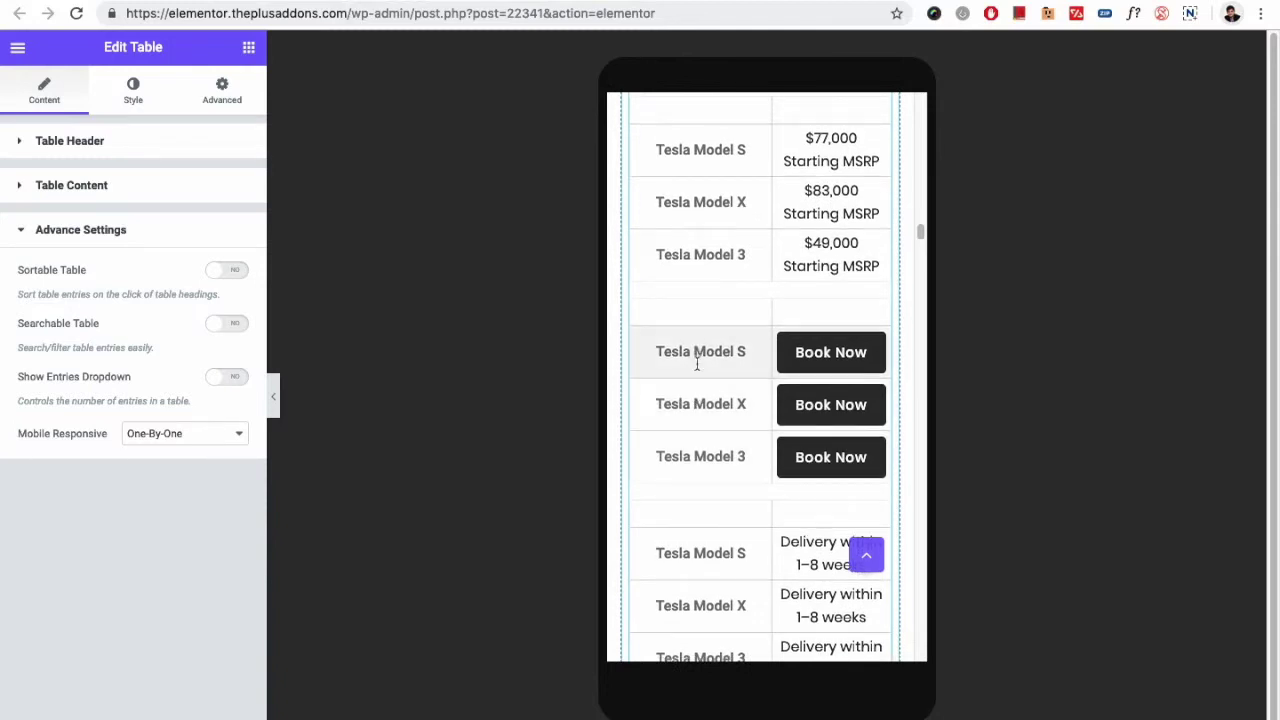
{"action": "scroll", "coordinate": [697, 400], "scroll_direction": "down", "scroll_amount": 3}
{"action": "scroll", "coordinate": [694, 451], "scroll_direction": "down", "scroll_amount": 10}
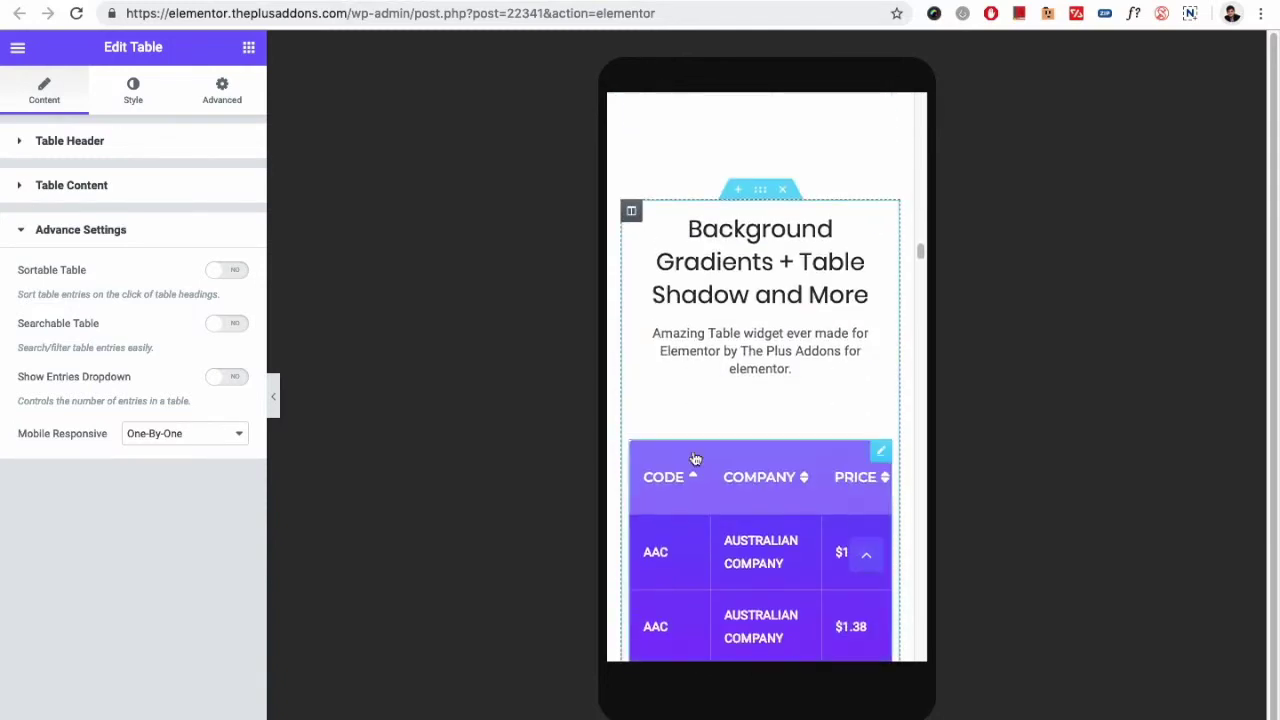
{"action": "scroll", "coordinate": [692, 457], "scroll_direction": "down", "scroll_amount": 3}
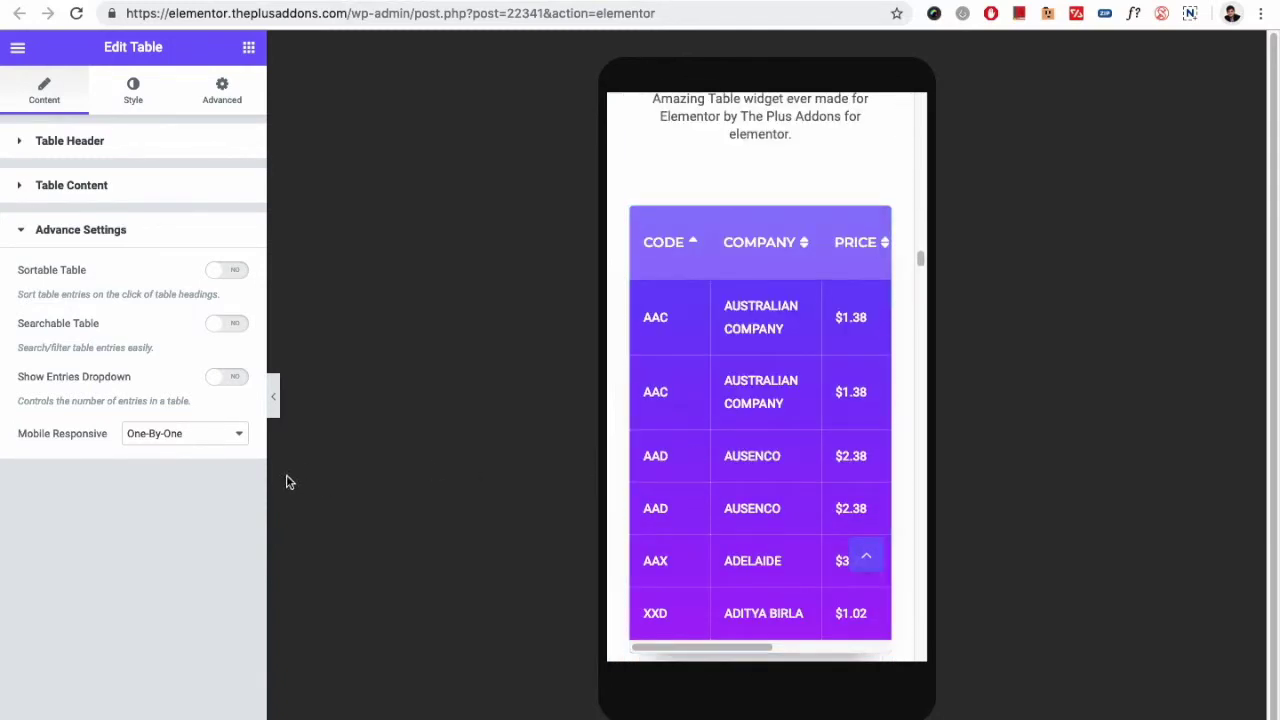
Switch Mobile Responsive to Default and drag the table sideways in the mobile preview.
{"action": "left_click", "coordinate": [150, 433]}
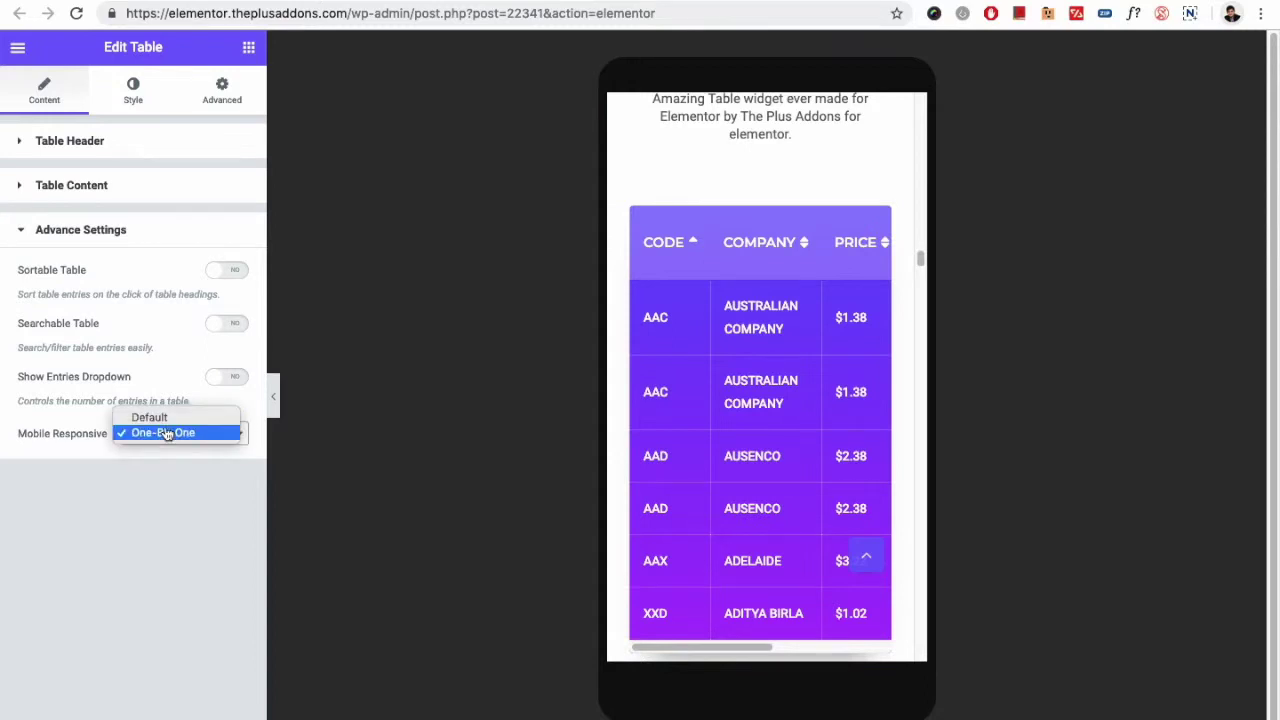
{"action": "left_click", "coordinate": [160, 418]}
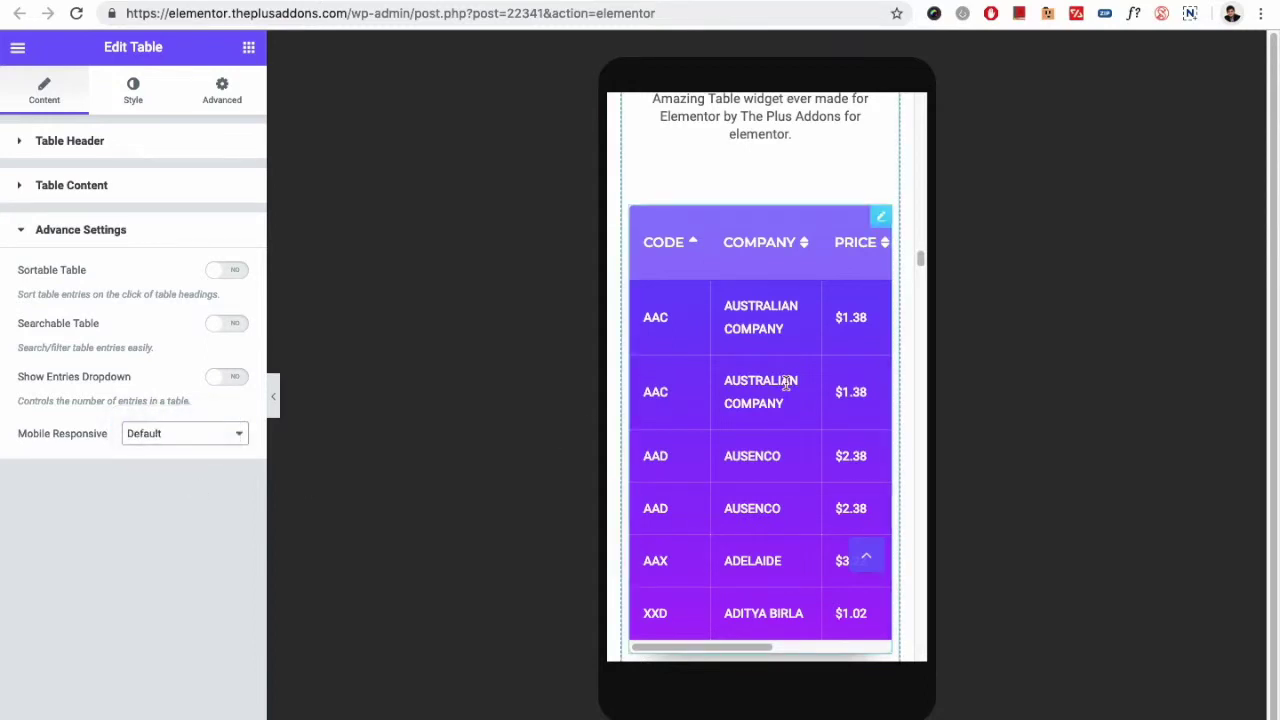
{"action": "scroll", "coordinate": [787, 383], "scroll_direction": "down", "scroll_amount": 15}
{"action": "scroll", "coordinate": [787, 383], "scroll_direction": "up", "scroll_amount": 8}
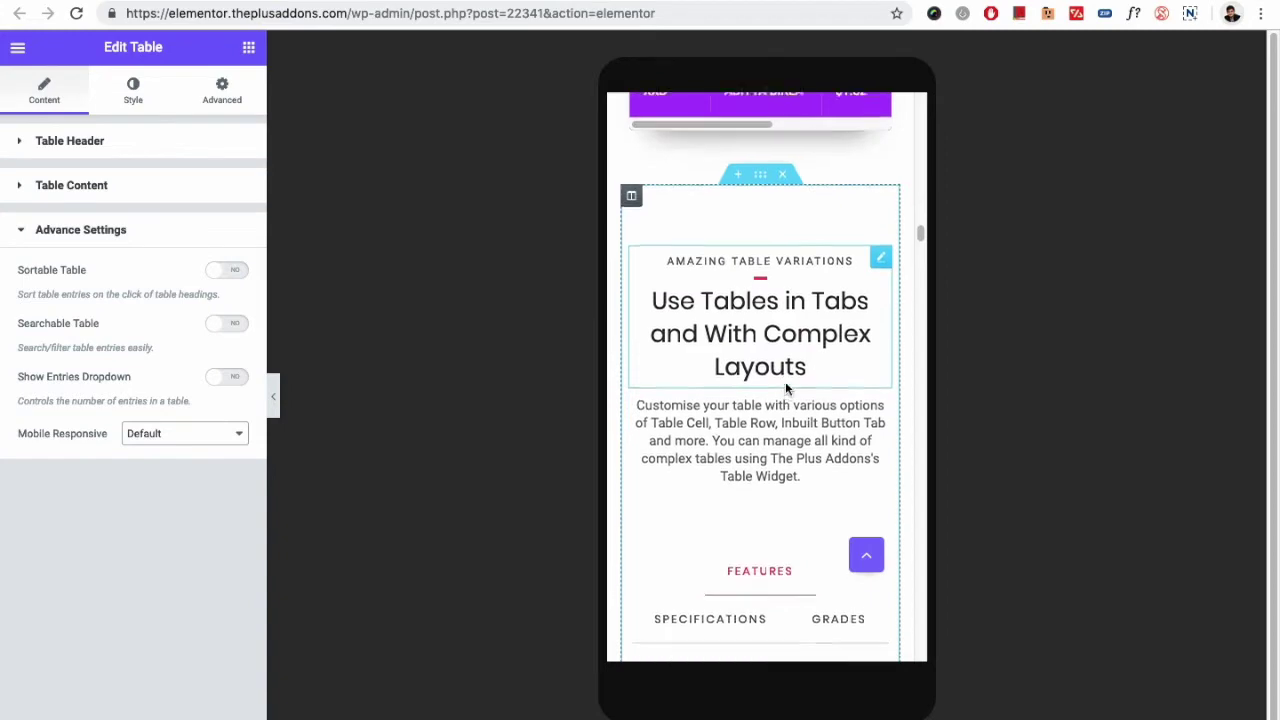
{"action": "scroll", "coordinate": [785, 381], "scroll_direction": "down", "scroll_amount": 10}
{"action": "scroll", "coordinate": [785, 381], "scroll_direction": "up", "scroll_amount": 15}
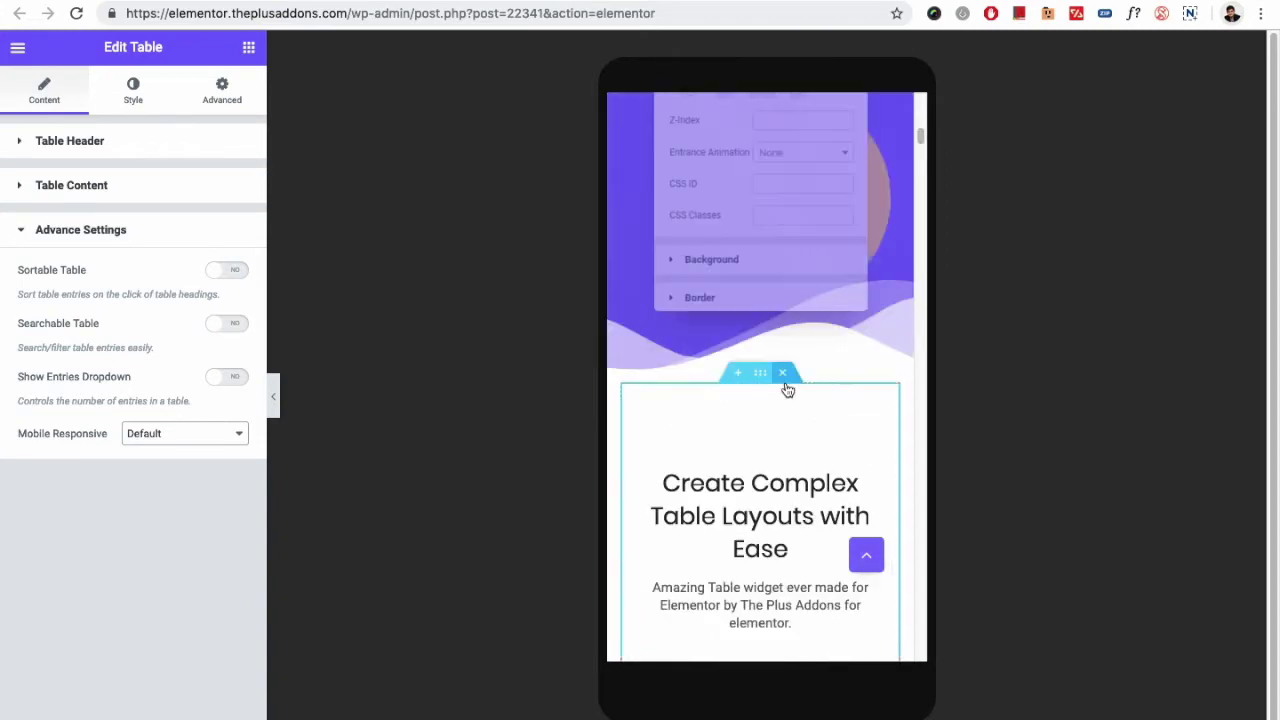
{"action": "scroll", "coordinate": [785, 385], "scroll_direction": "down", "scroll_amount": 10}
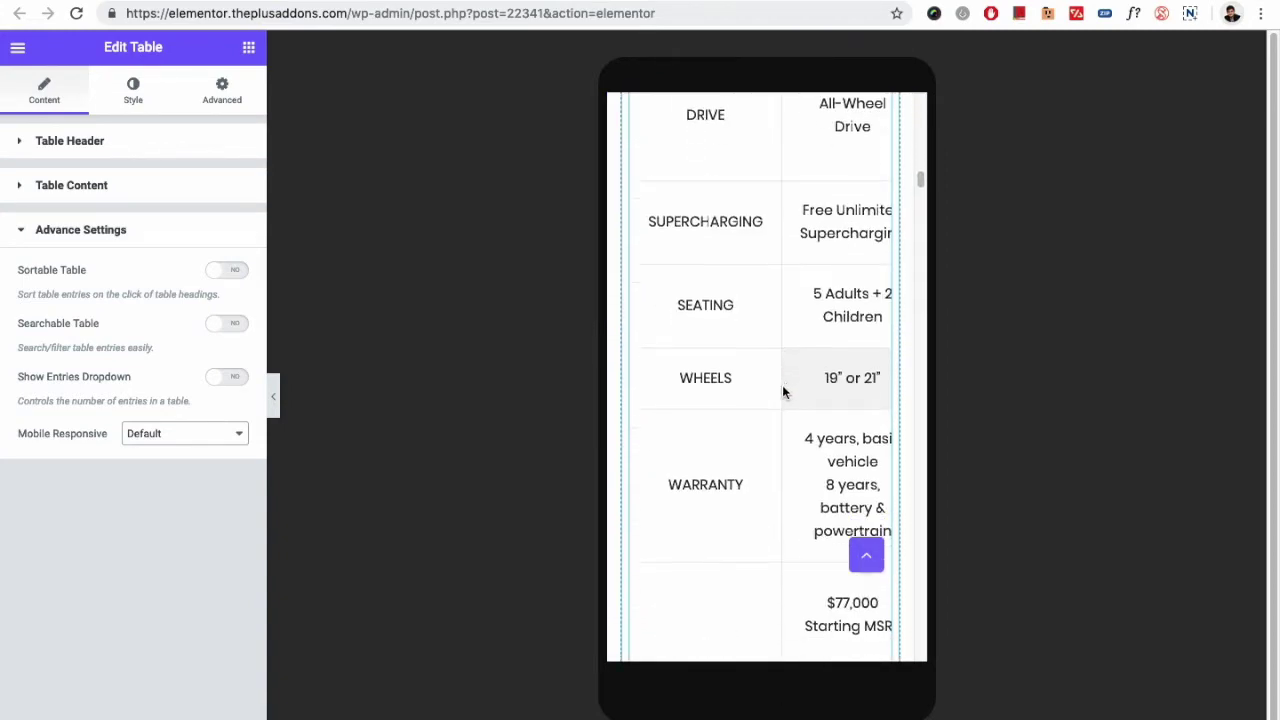
{"action": "scroll", "coordinate": [785, 390], "scroll_direction": "down", "scroll_amount": 10}
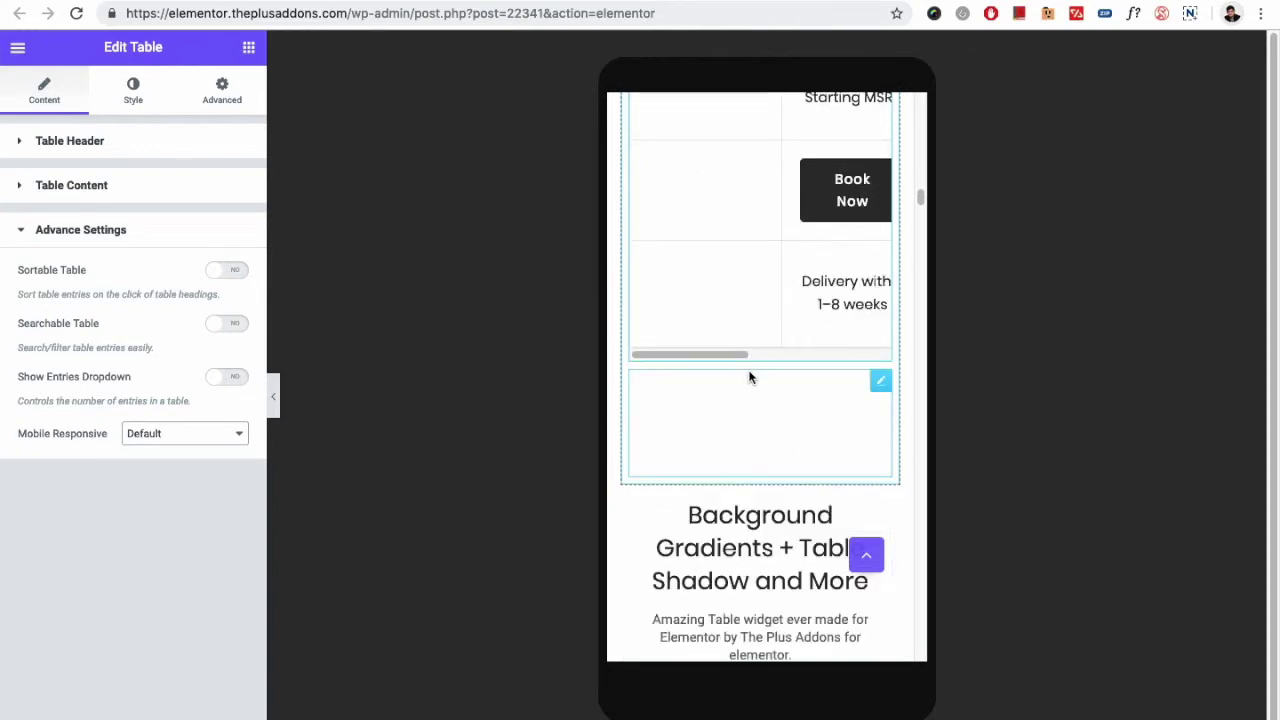
{"action": "left_click_drag", "start_coordinate": [728, 355], "coordinate": [849, 350]}
{"action": "left_click_drag", "start_coordinate": [690, 355], "coordinate": [734, 357]}
Set Mobile Responsive back to One-By-One and show the Style tab's Table Header controls.
{"action": "scroll", "coordinate": [782, 436], "scroll_direction": "up", "scroll_amount": 5}
{"action": "scroll", "coordinate": [781, 429], "scroll_direction": "up", "scroll_amount": 3}
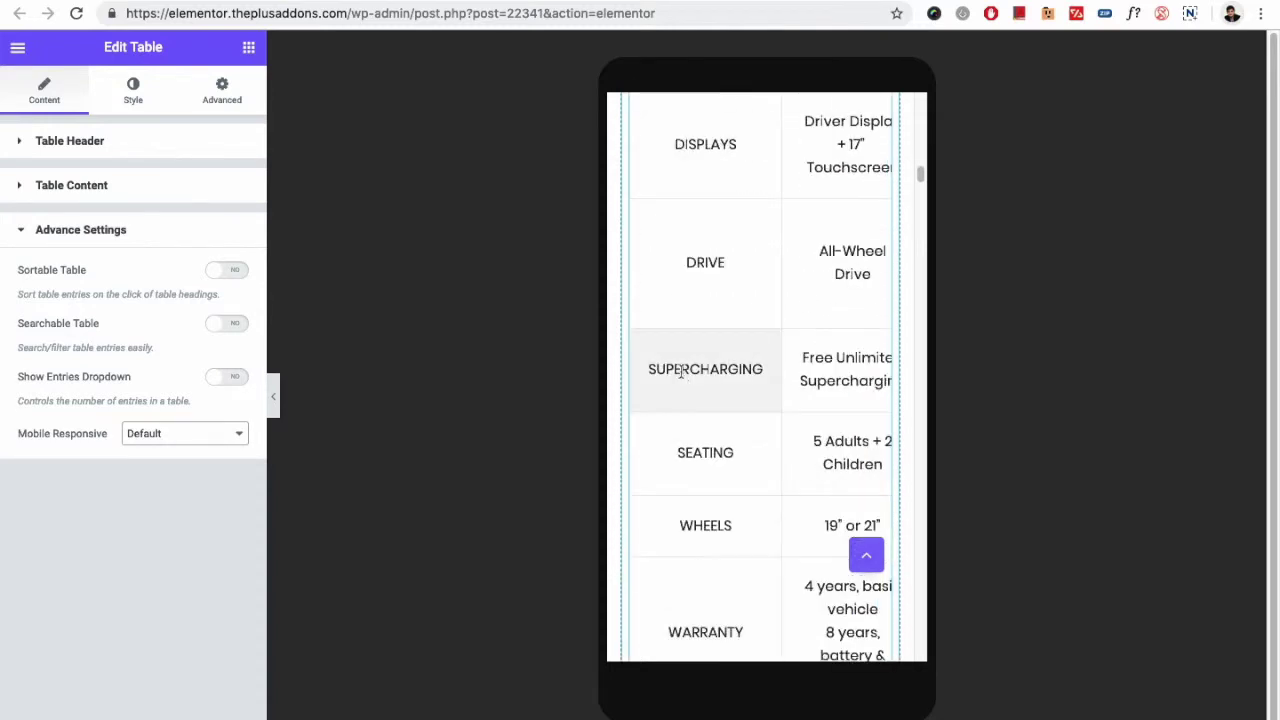
{"action": "scroll", "coordinate": [797, 349], "scroll_direction": "up", "scroll_amount": 6}
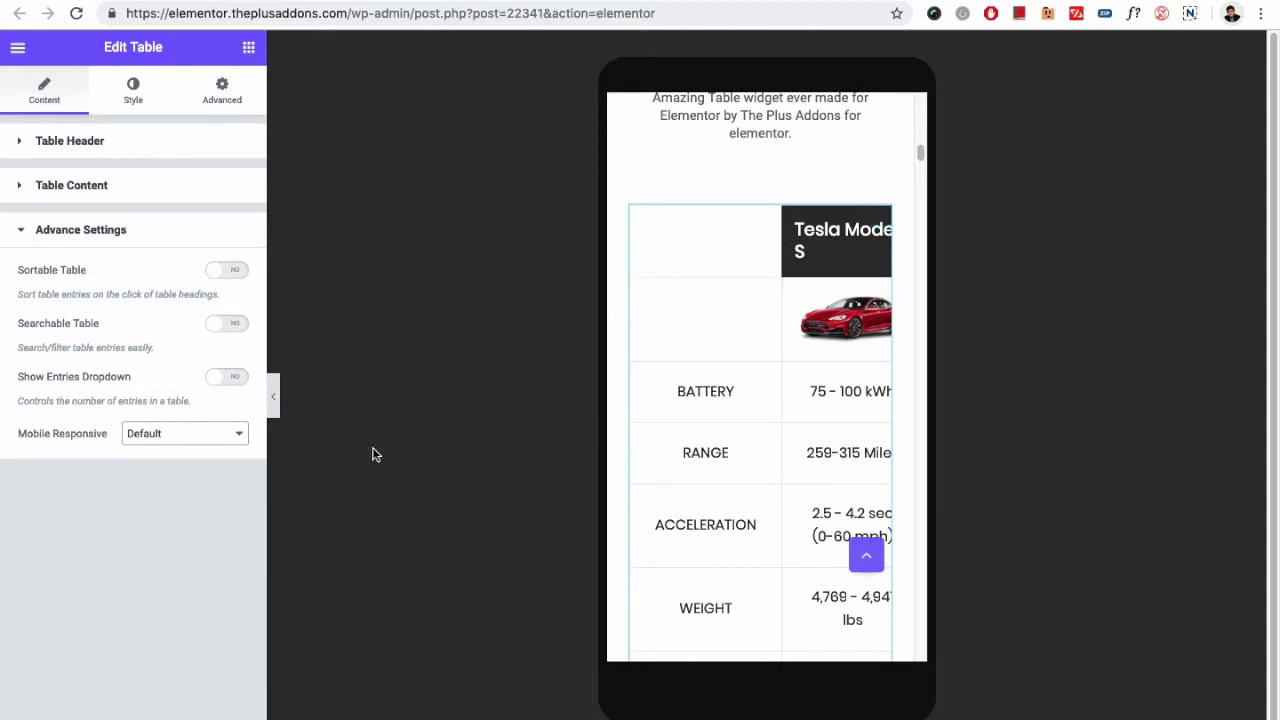
{"action": "left_click", "coordinate": [227, 437]}
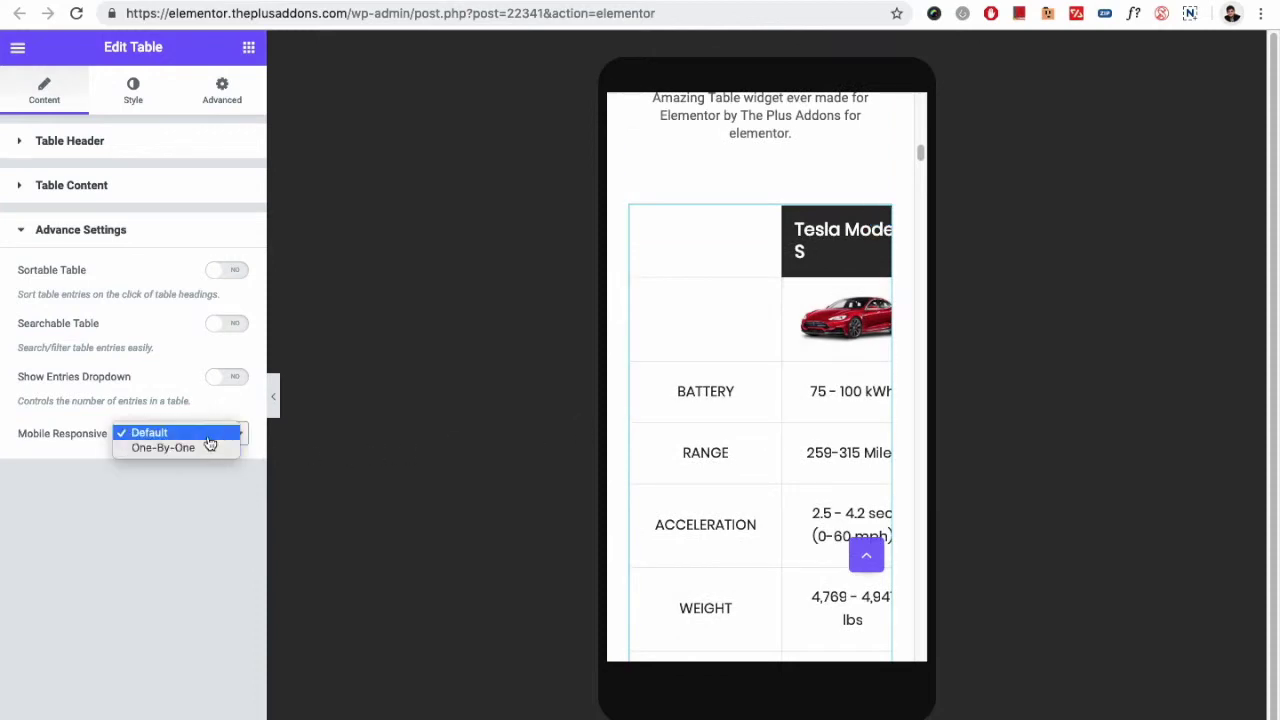
{"action": "left_click", "coordinate": [205, 448]}
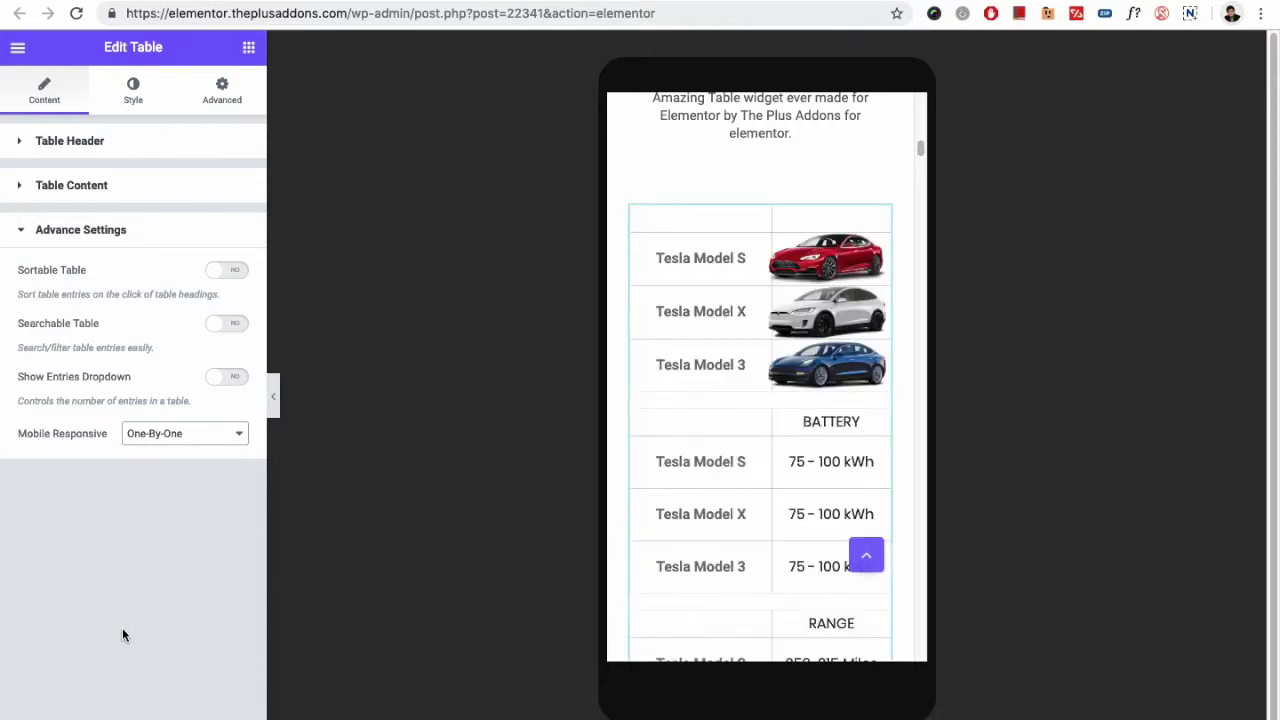
{"action": "left_click", "coordinate": [133, 88]}
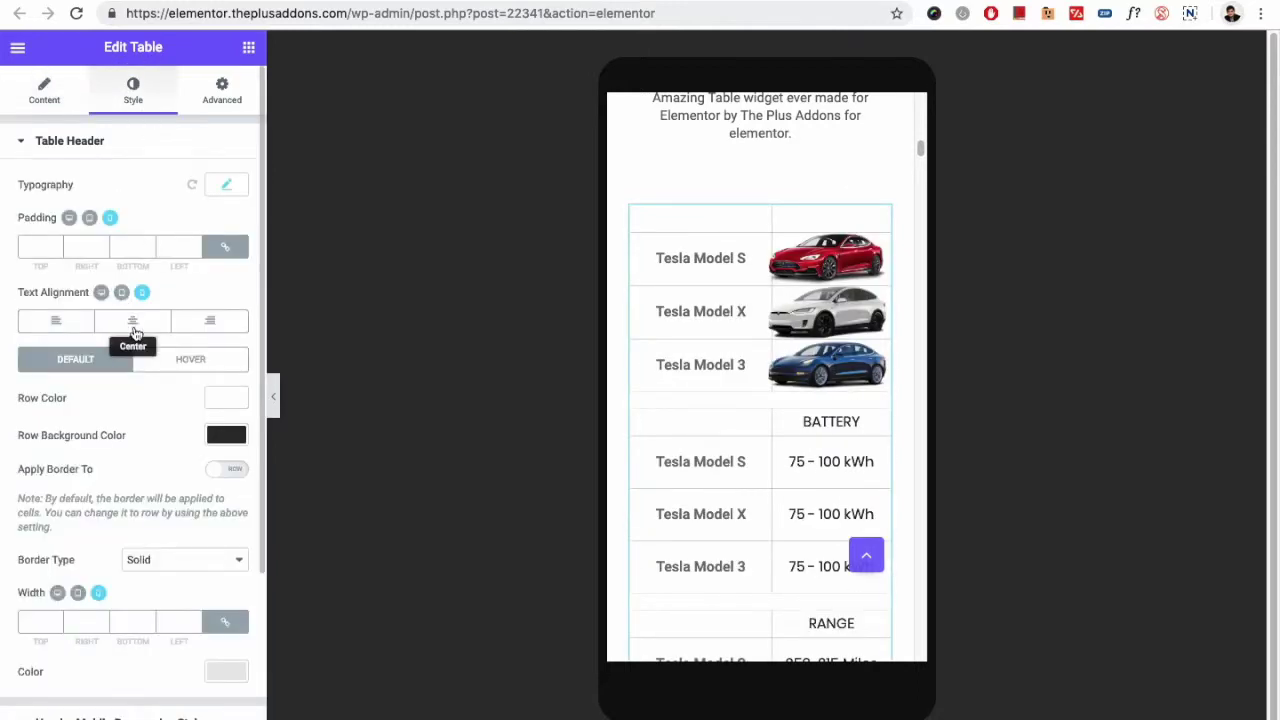
Collapse Table Header and check the Header Mobile Responsive Style typography options.
{"action": "left_click", "coordinate": [114, 140]}
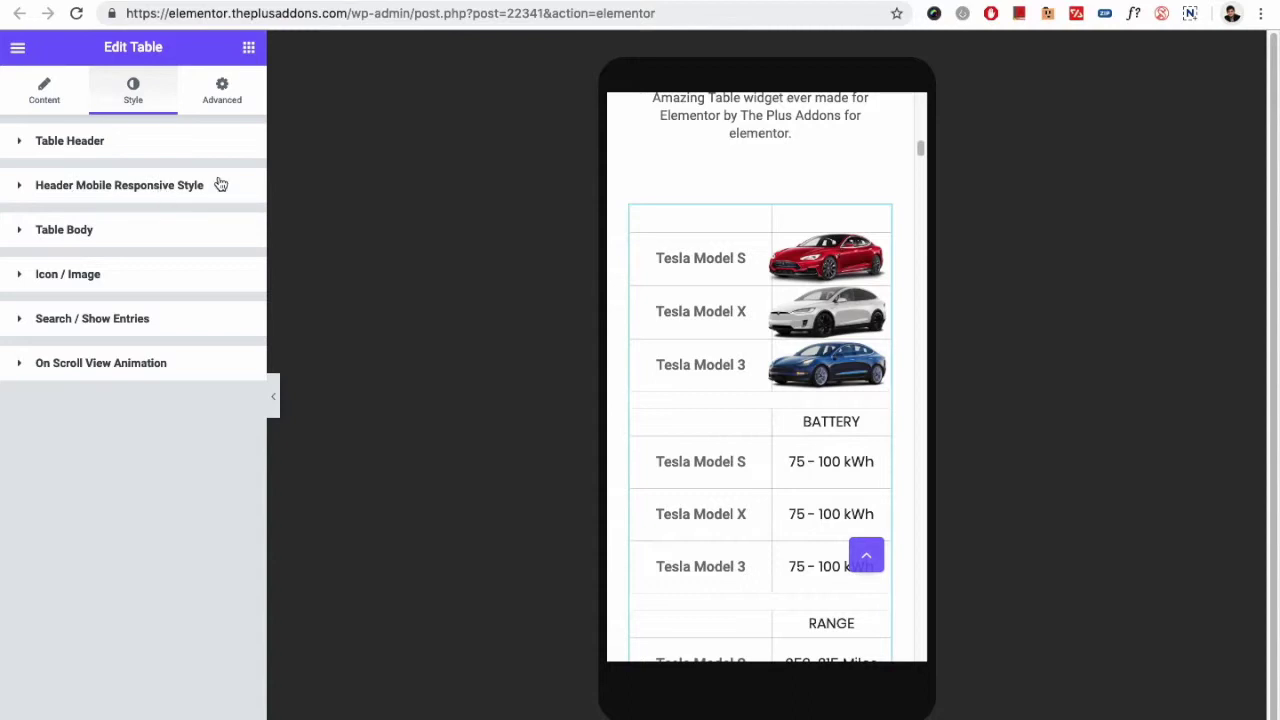
{"action": "left_click", "coordinate": [151, 196]}
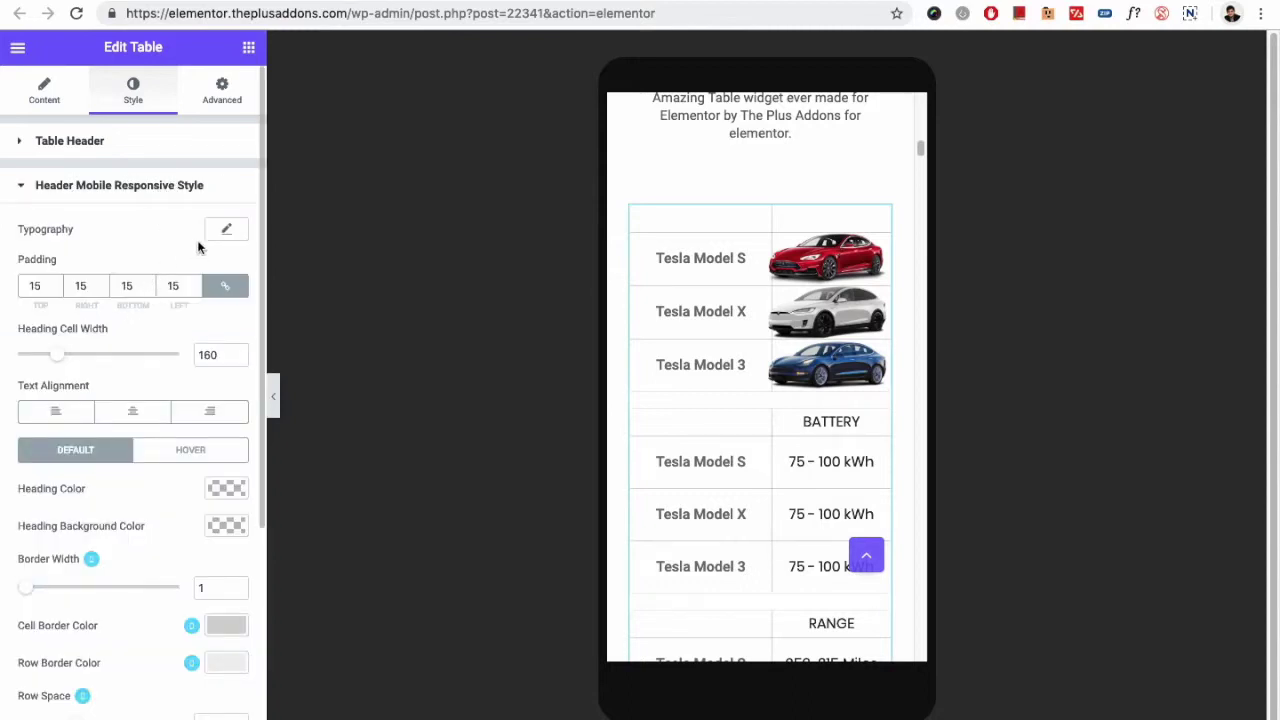
{"action": "left_click", "coordinate": [234, 232]}
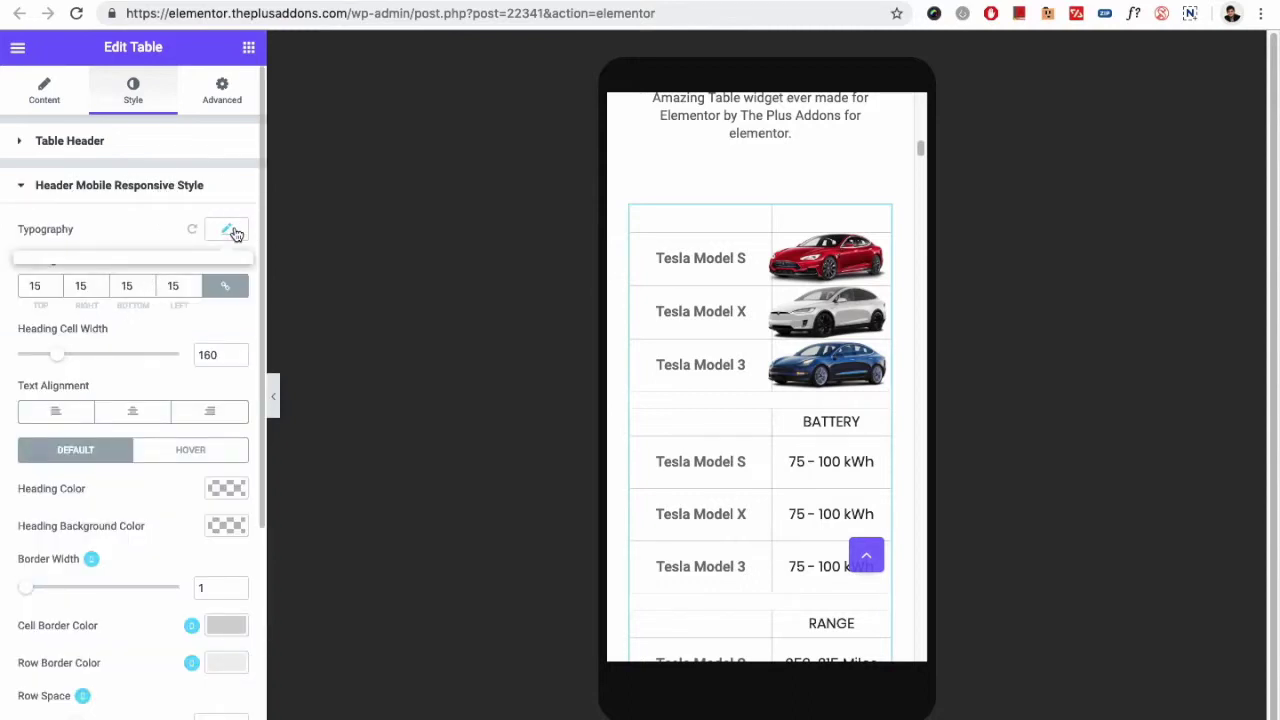
{"action": "left_click", "coordinate": [234, 232]}
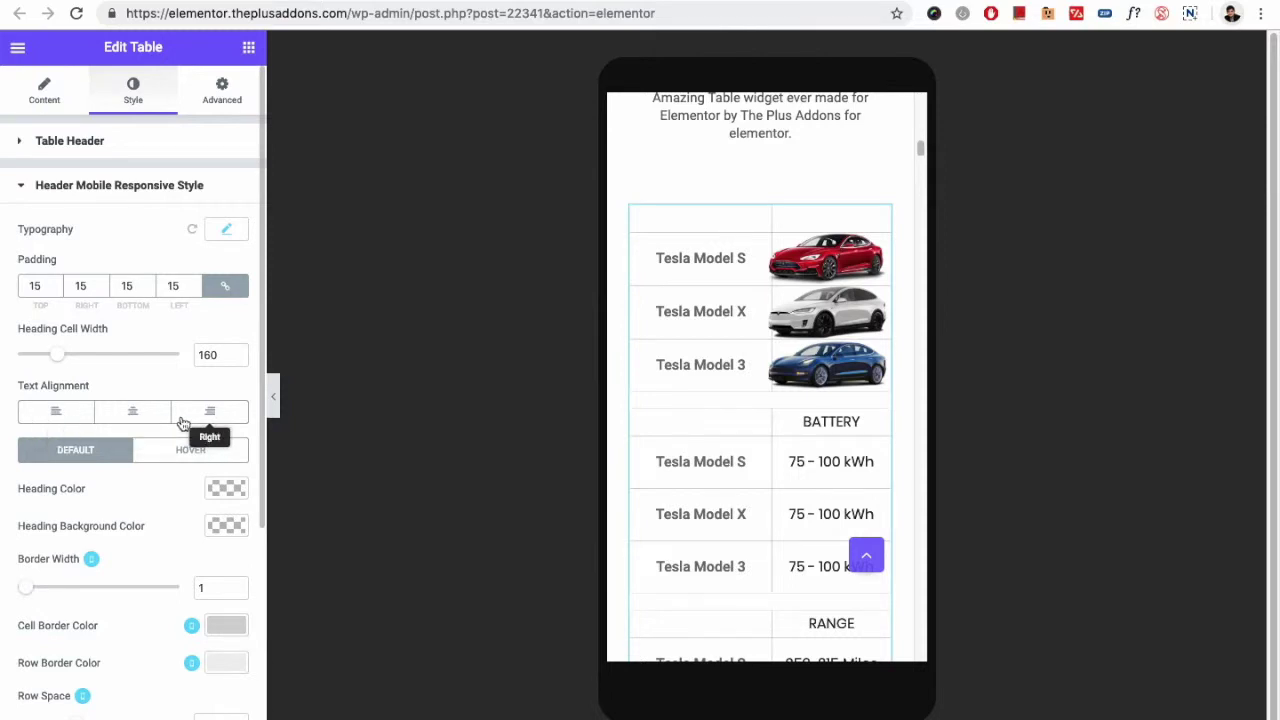
Return the page preview from mobile to the Desktop layout.
{"action": "scroll", "coordinate": [127, 489], "scroll_direction": "down", "scroll_amount": 4}
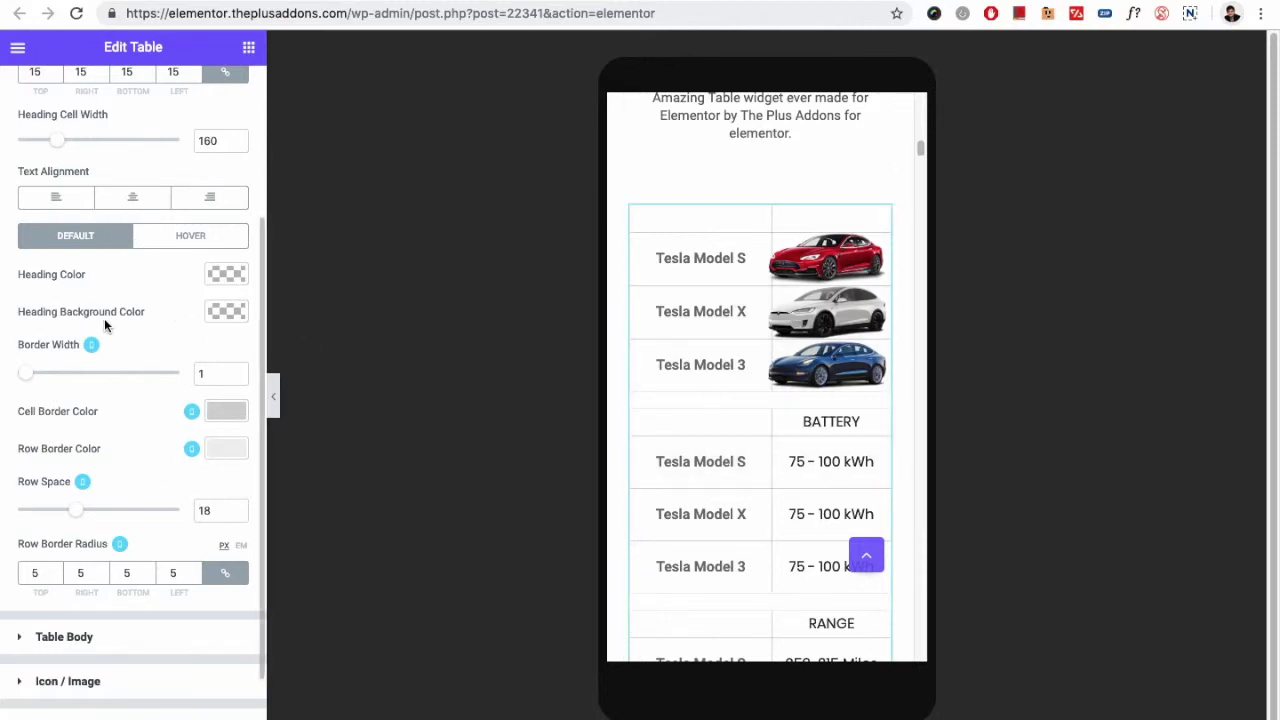
{"action": "scroll", "coordinate": [104, 323], "scroll_direction": "up", "scroll_amount": 3}
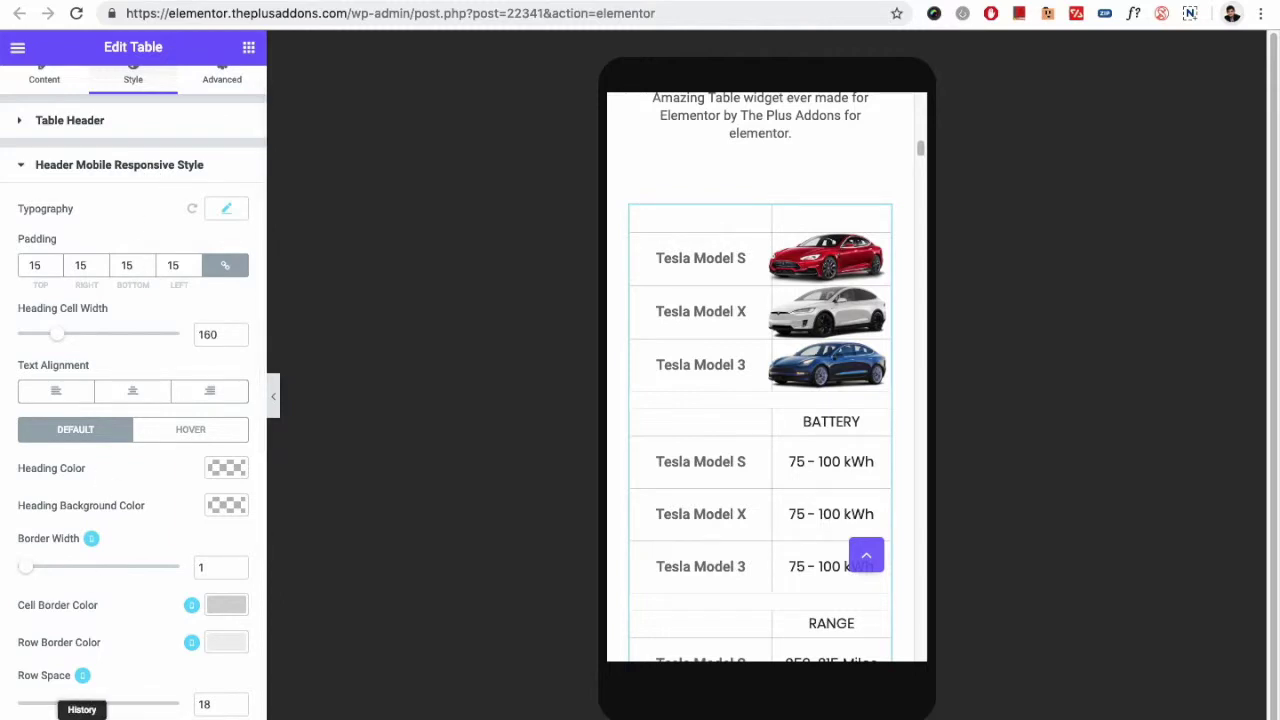
{"action": "left_click", "coordinate": [113, 708]}
{"action": "left_click", "coordinate": [113, 630]}
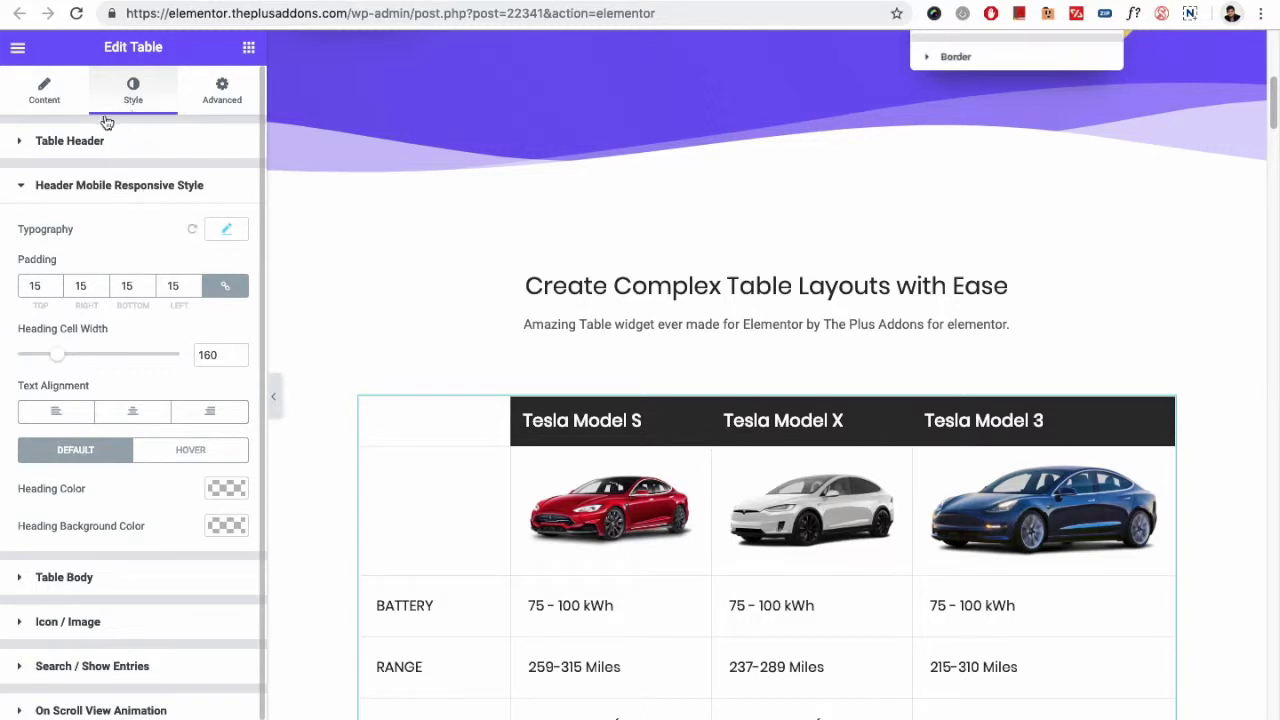
Check Advance Settings (sorting, search, entries off; One-By-One mobile layout), then go back to Style.
{"action": "left_click", "coordinate": [46, 100]}
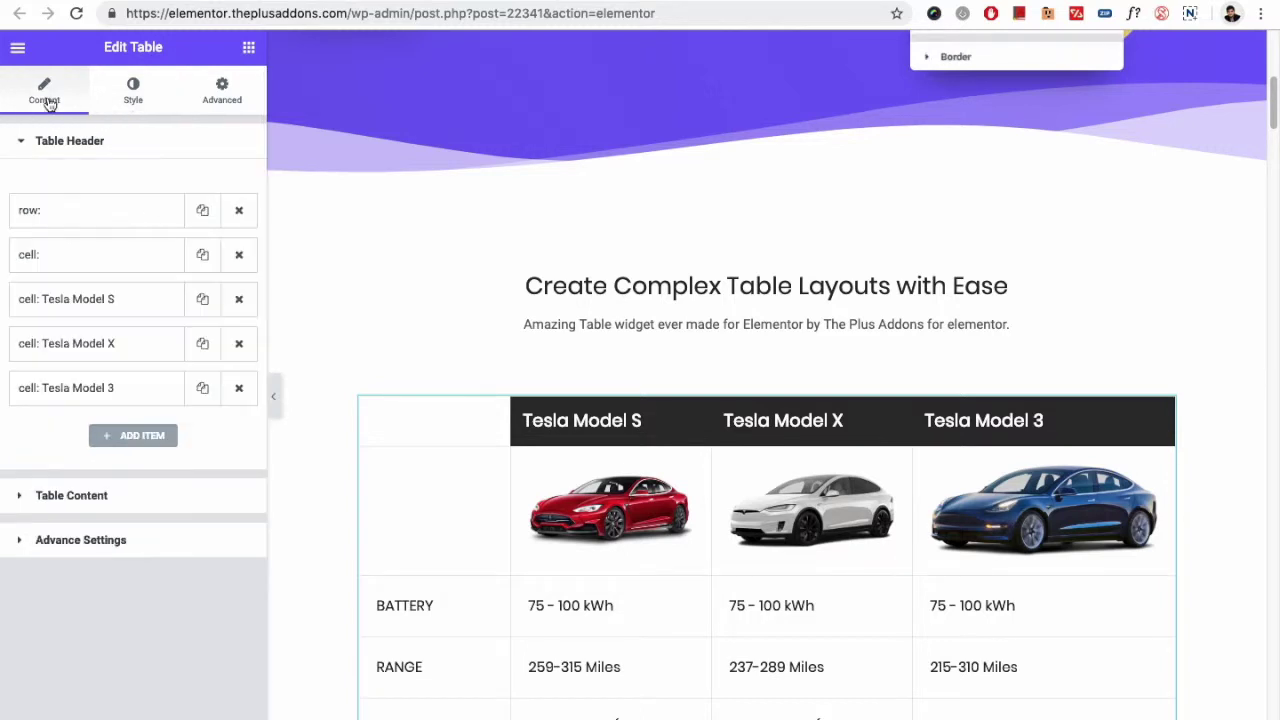
{"action": "left_click", "coordinate": [80, 540]}
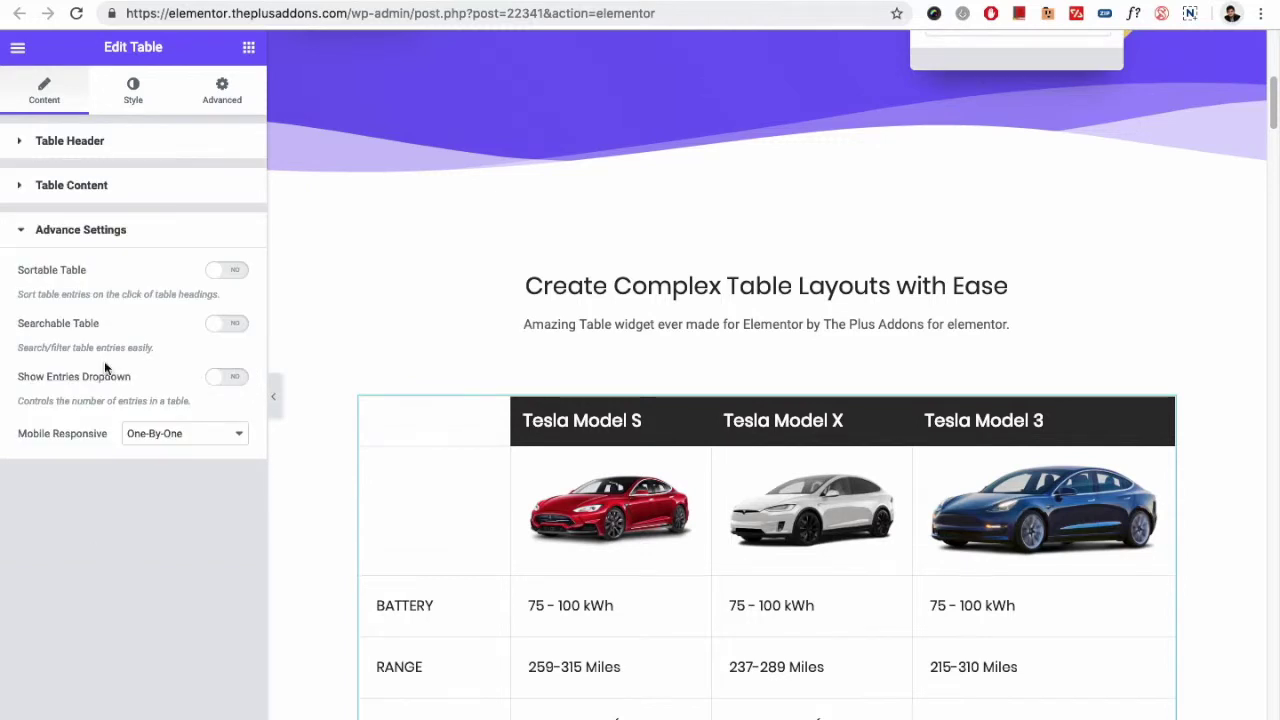
{"action": "left_click", "coordinate": [146, 112]}
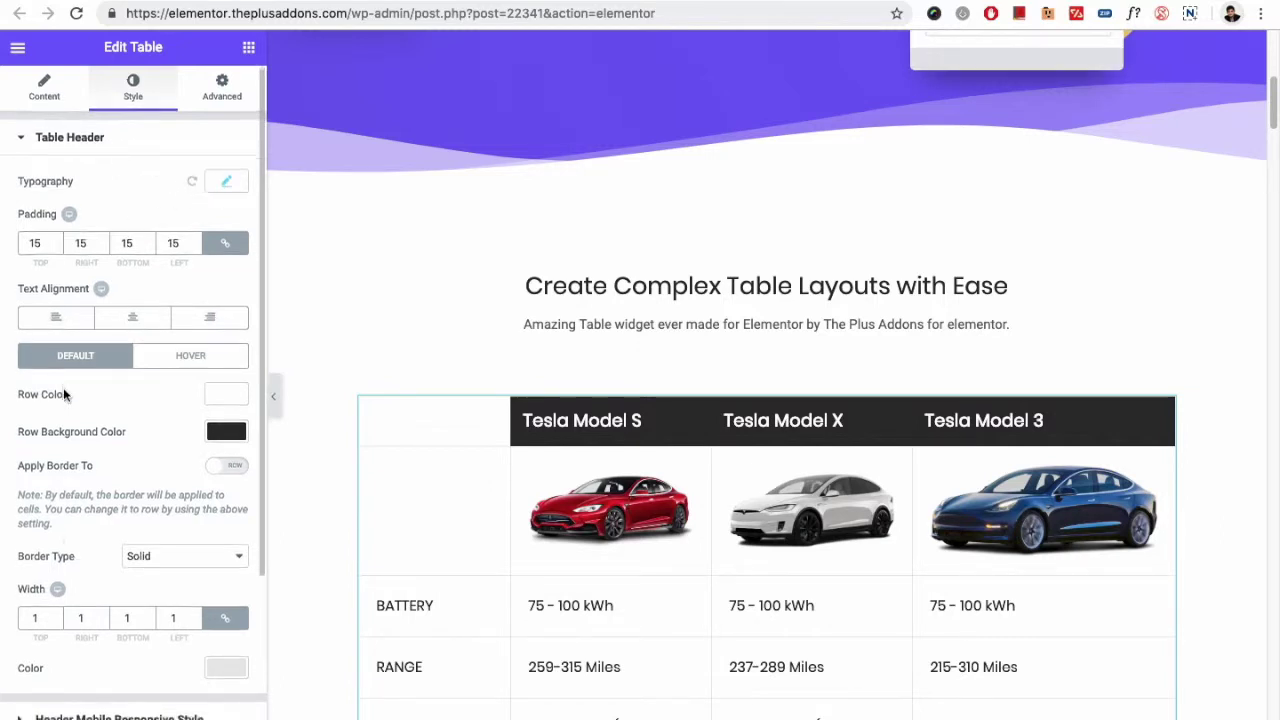
{"action": "scroll", "coordinate": [63, 386], "scroll_direction": "down", "scroll_amount": 3}
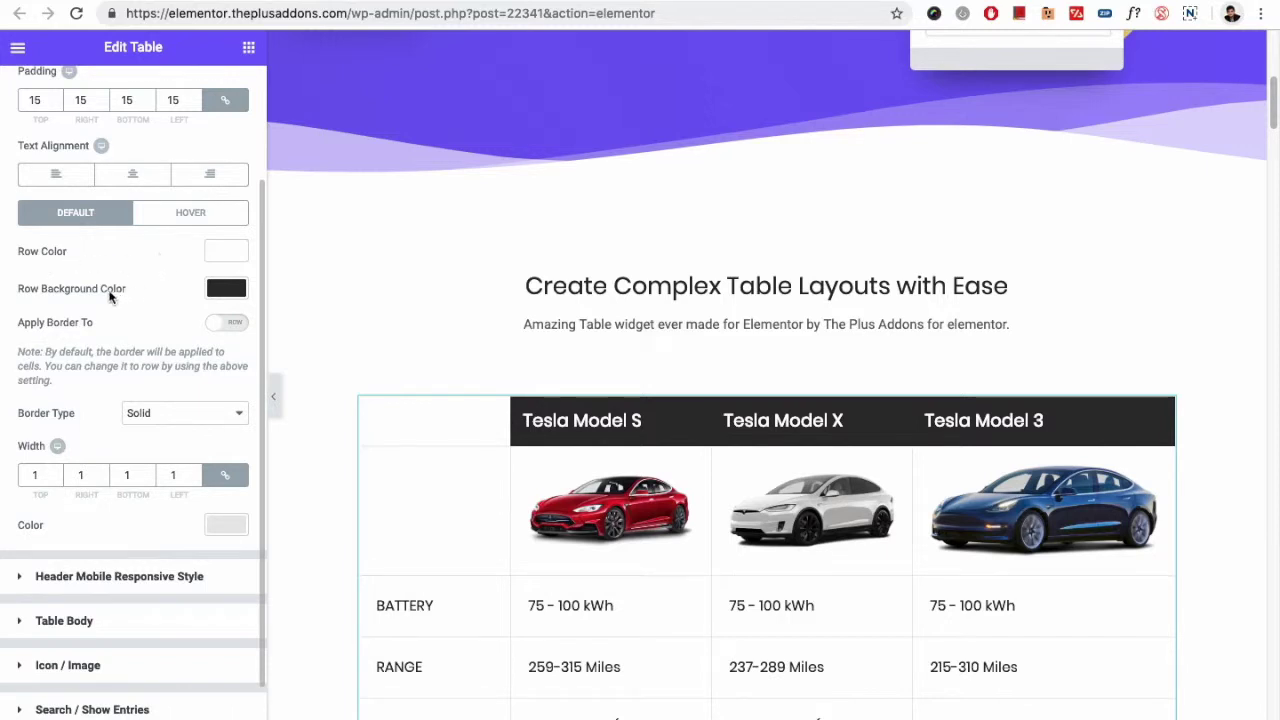
{"action": "left_click", "coordinate": [226, 322]}
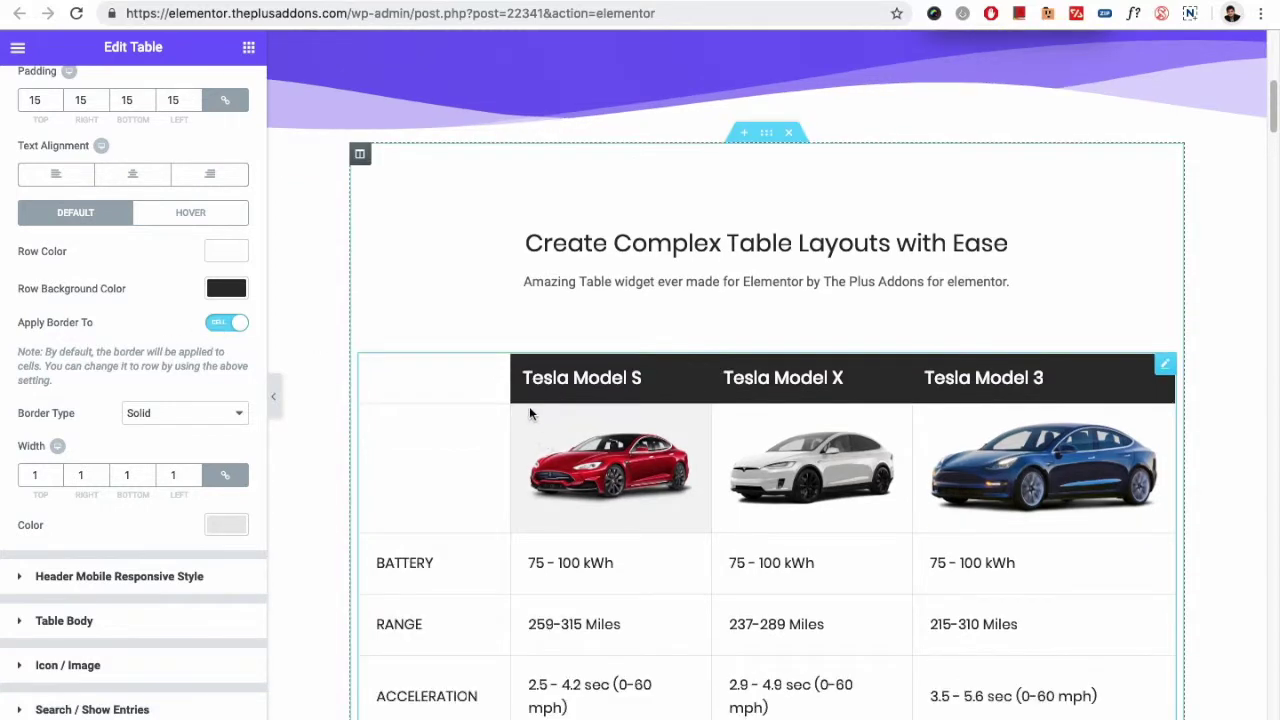
{"action": "left_click", "coordinate": [219, 328]}
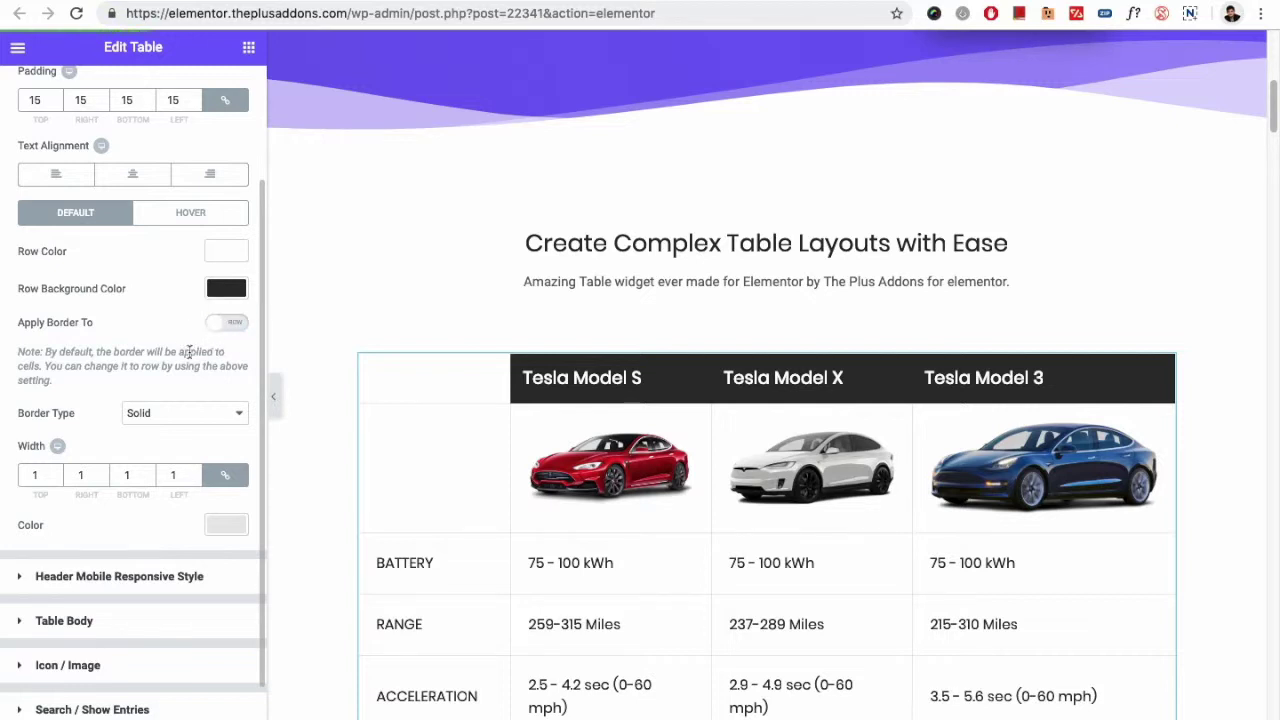
{"action": "scroll", "coordinate": [140, 380], "scroll_direction": "down", "scroll_amount": 1}
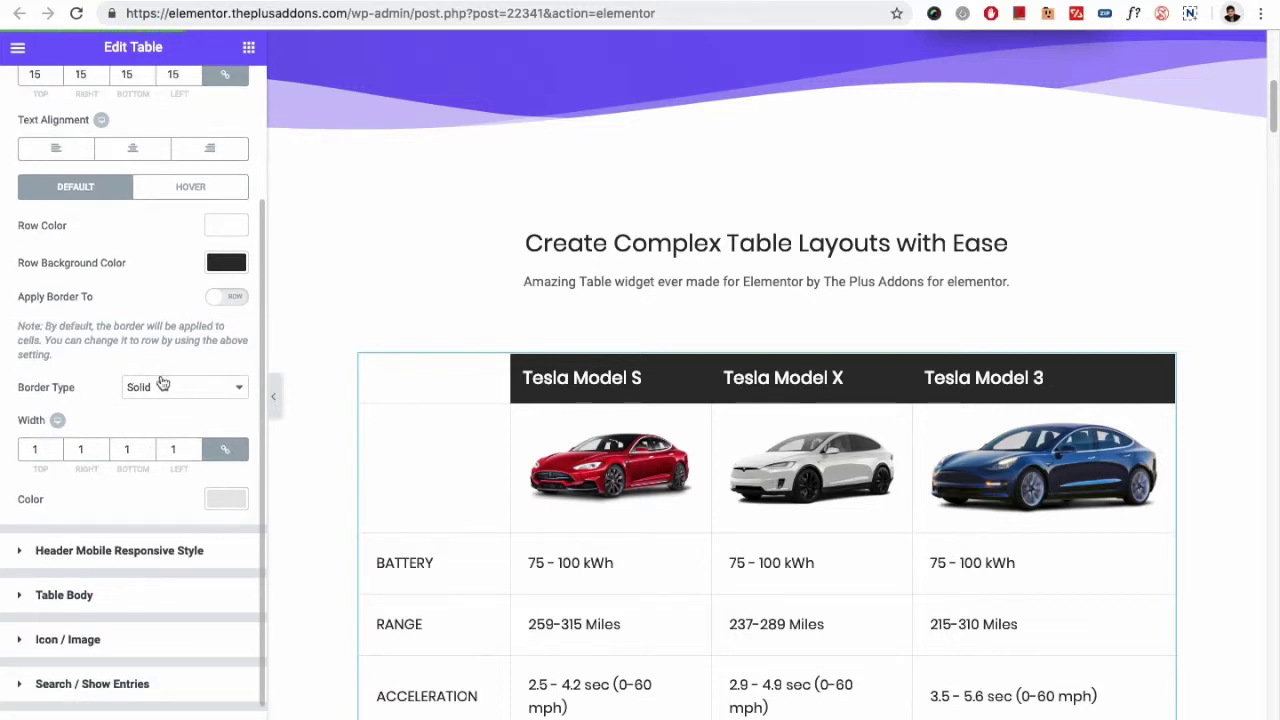
{"action": "left_click", "coordinate": [164, 391]}
{"action": "left_click", "coordinate": [165, 389]}
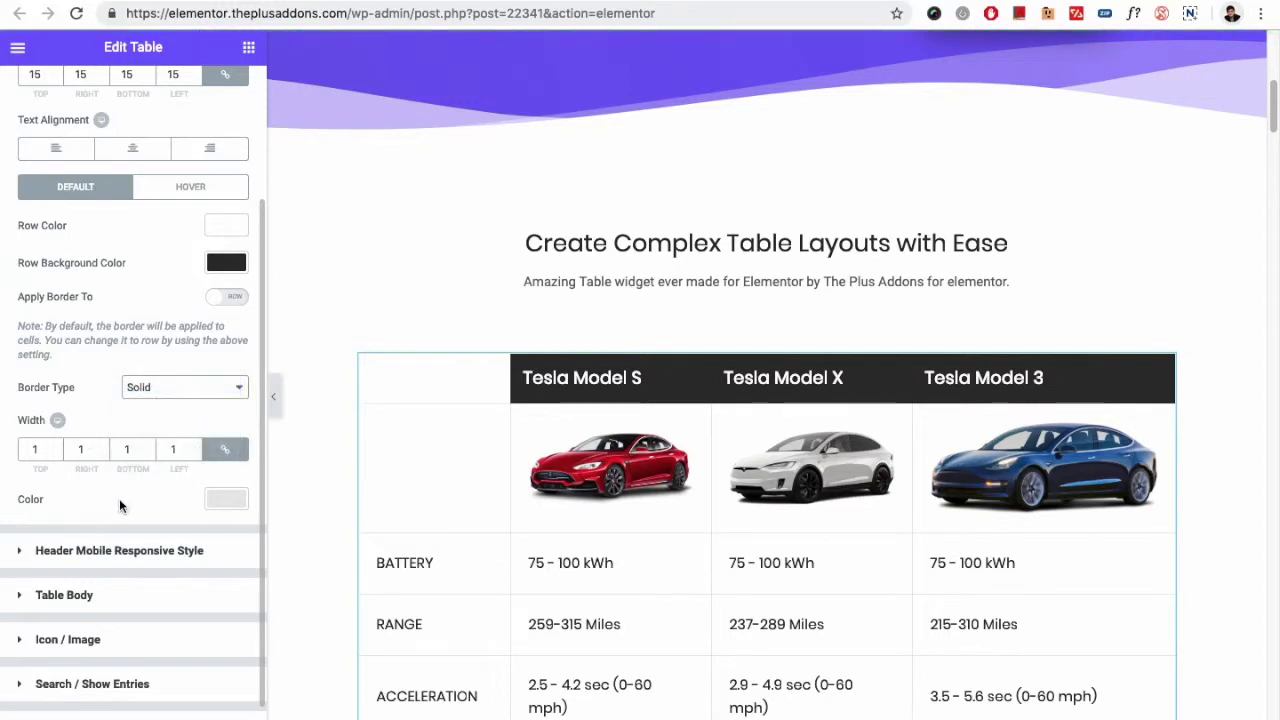
{"action": "scroll", "coordinate": [150, 495], "scroll_direction": "down", "scroll_amount": 1}
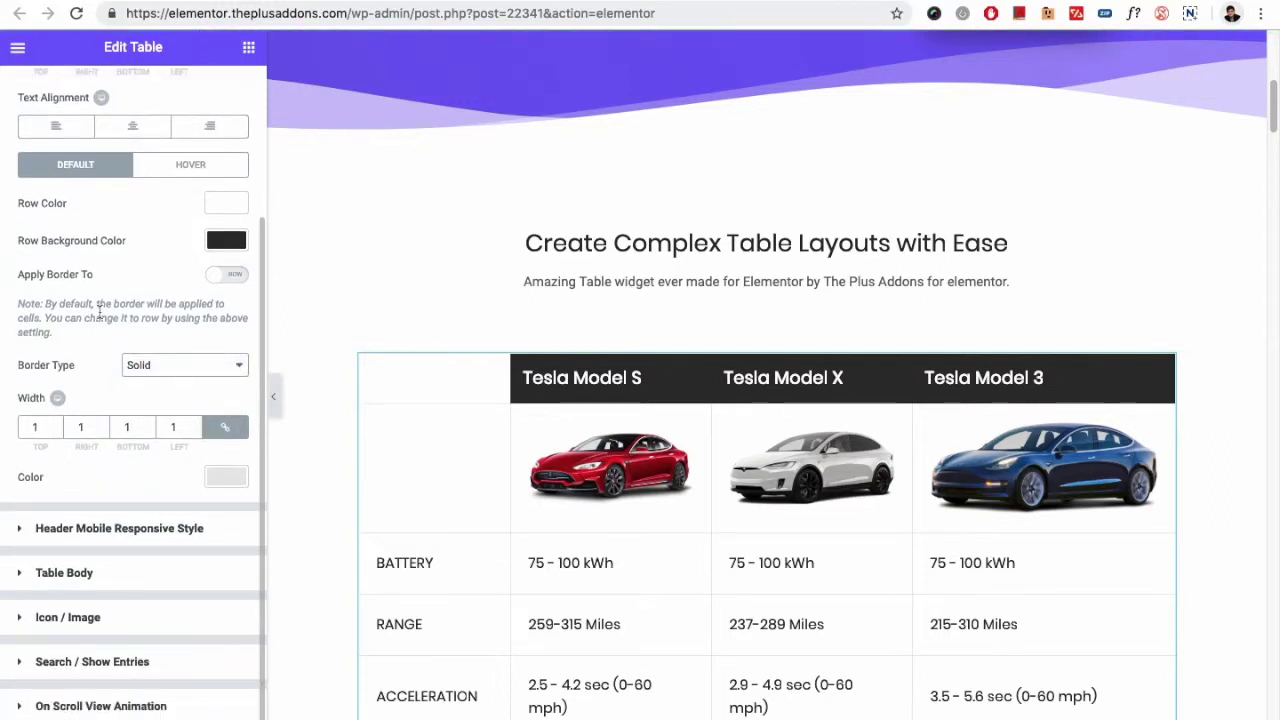
{"action": "scroll", "coordinate": [97, 316], "scroll_direction": "up", "scroll_amount": 5}
{"action": "scroll", "coordinate": [125, 390], "scroll_direction": "down", "scroll_amount": 5}
Expand Table Body and switch the Striped Effect to YES.
{"action": "left_click", "coordinate": [88, 568]}
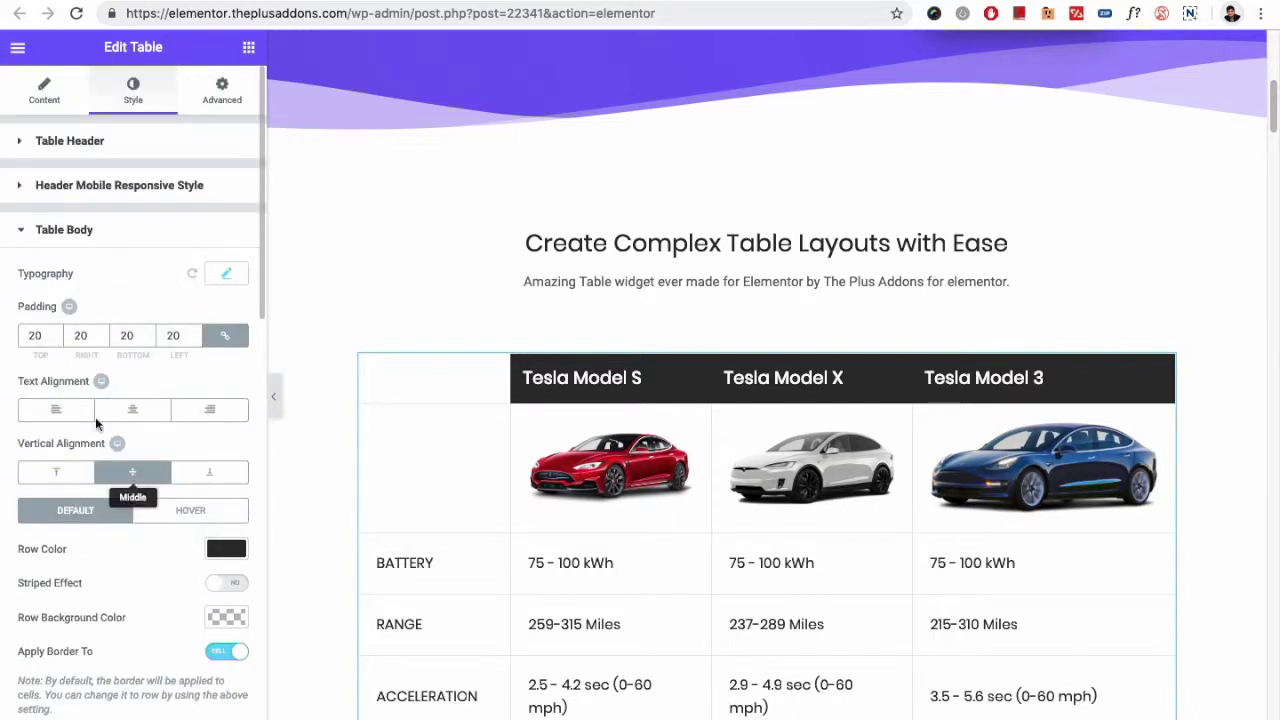
{"action": "scroll", "coordinate": [78, 390], "scroll_direction": "down", "scroll_amount": 1}
{"action": "scroll", "coordinate": [78, 390], "scroll_direction": "down", "scroll_amount": 1}
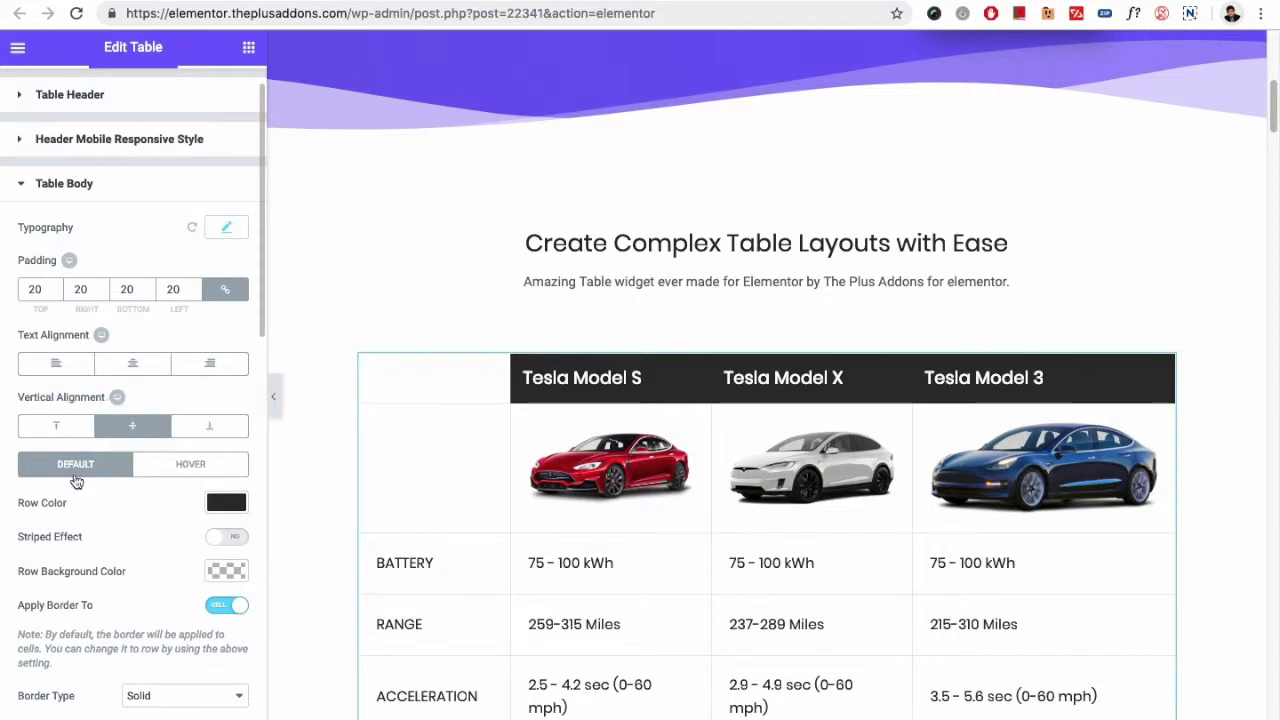
{"action": "scroll", "coordinate": [63, 497], "scroll_direction": "down", "scroll_amount": 3}
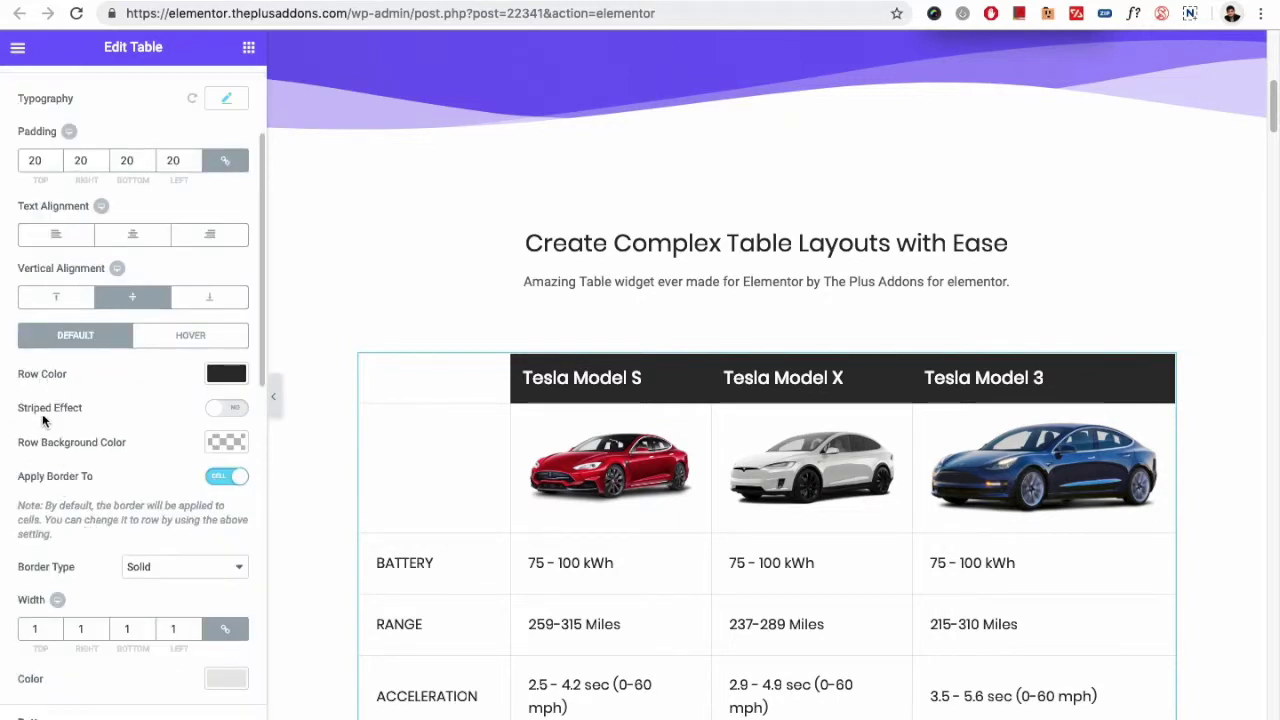
{"action": "left_click", "coordinate": [236, 418]}
Set the Row Background Color to #727272 and view the Hover colour options.
{"action": "left_click", "coordinate": [226, 442]}
{"action": "left_click", "coordinate": [116, 509]}
{"action": "left_click", "coordinate": [85, 566]}
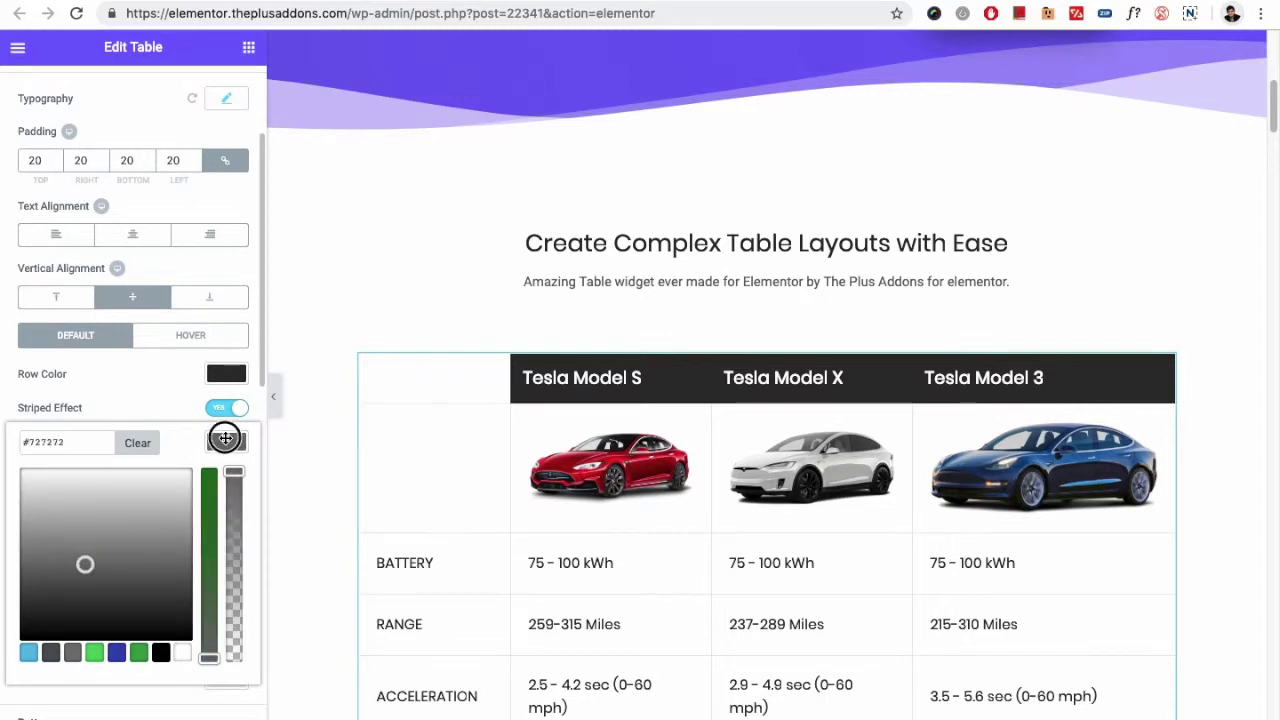
{"action": "scroll", "coordinate": [614, 478], "scroll_direction": "down", "scroll_amount": 3}
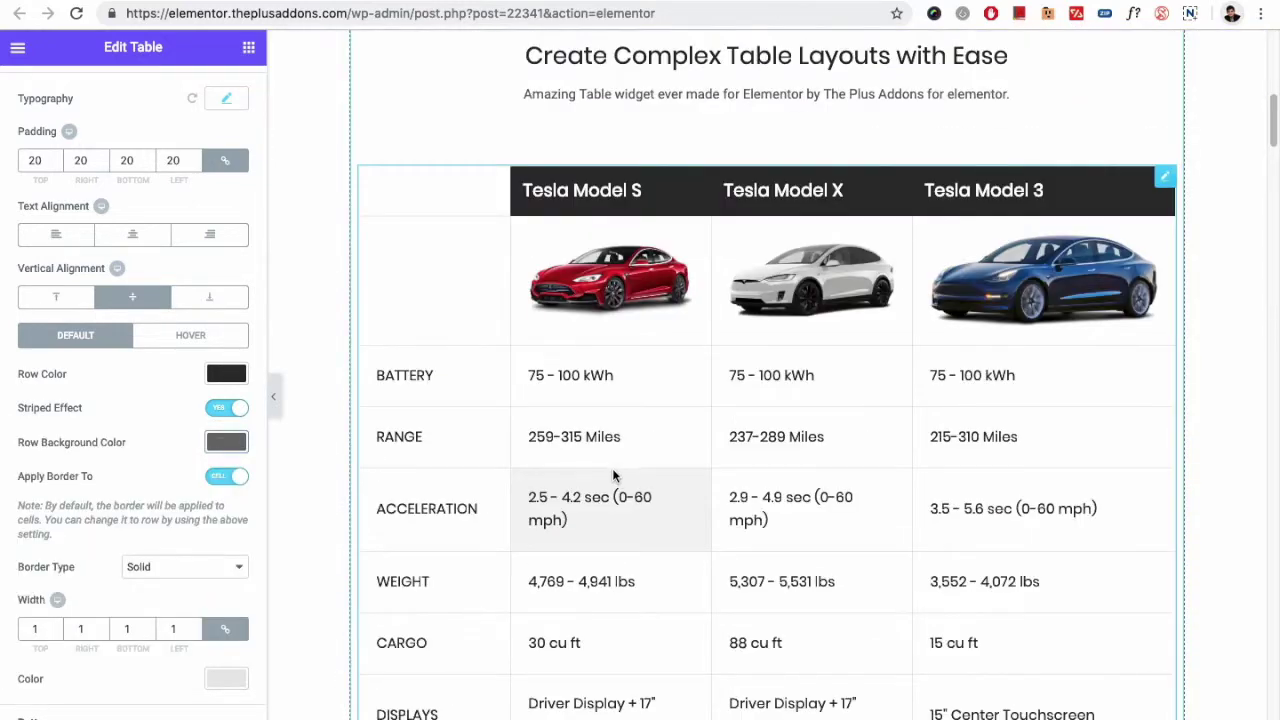
{"action": "scroll", "coordinate": [530, 441], "scroll_direction": "down", "scroll_amount": 10}
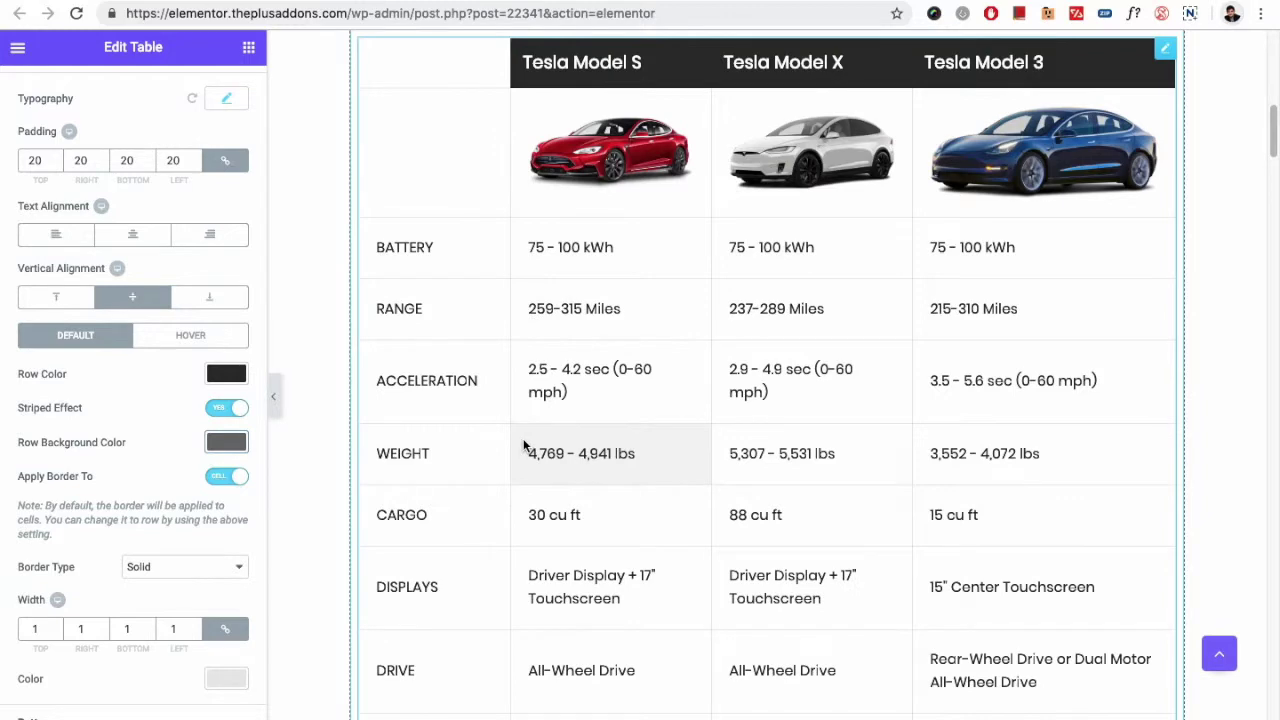
{"action": "scroll", "coordinate": [523, 445], "scroll_direction": "down", "scroll_amount": 15}
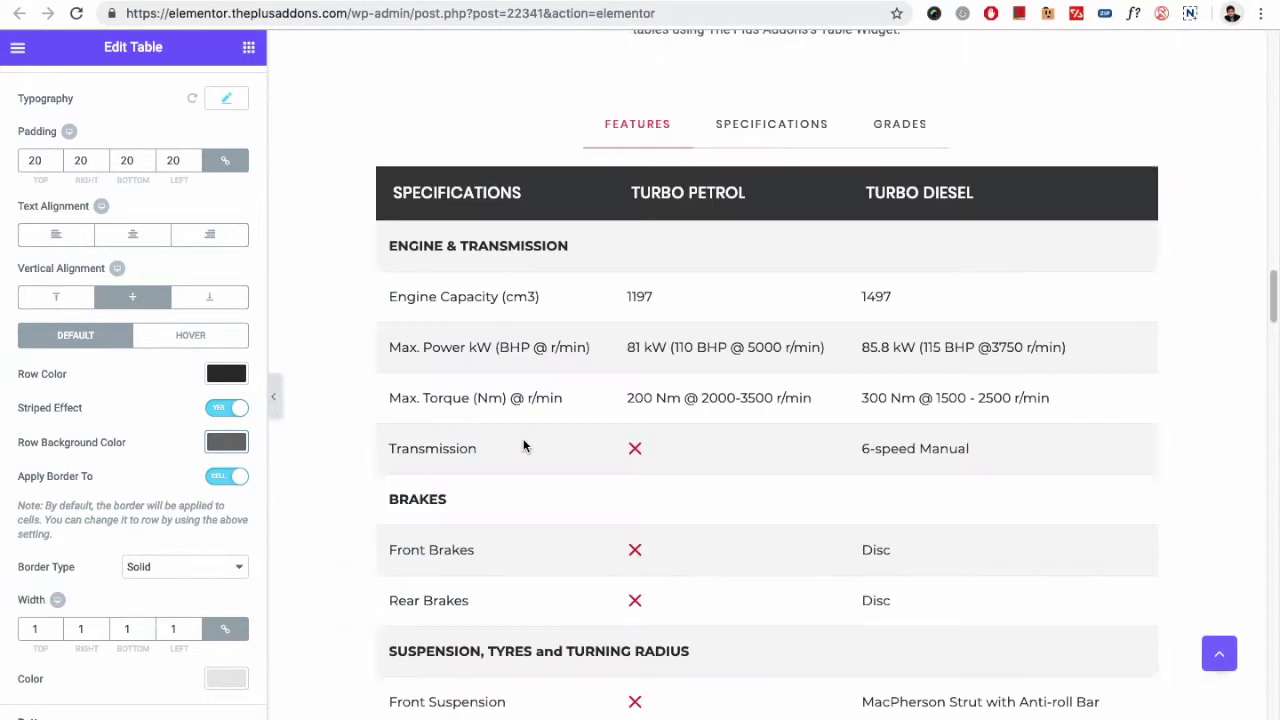
{"action": "scroll", "coordinate": [525, 288], "scroll_direction": "up", "scroll_amount": 2}
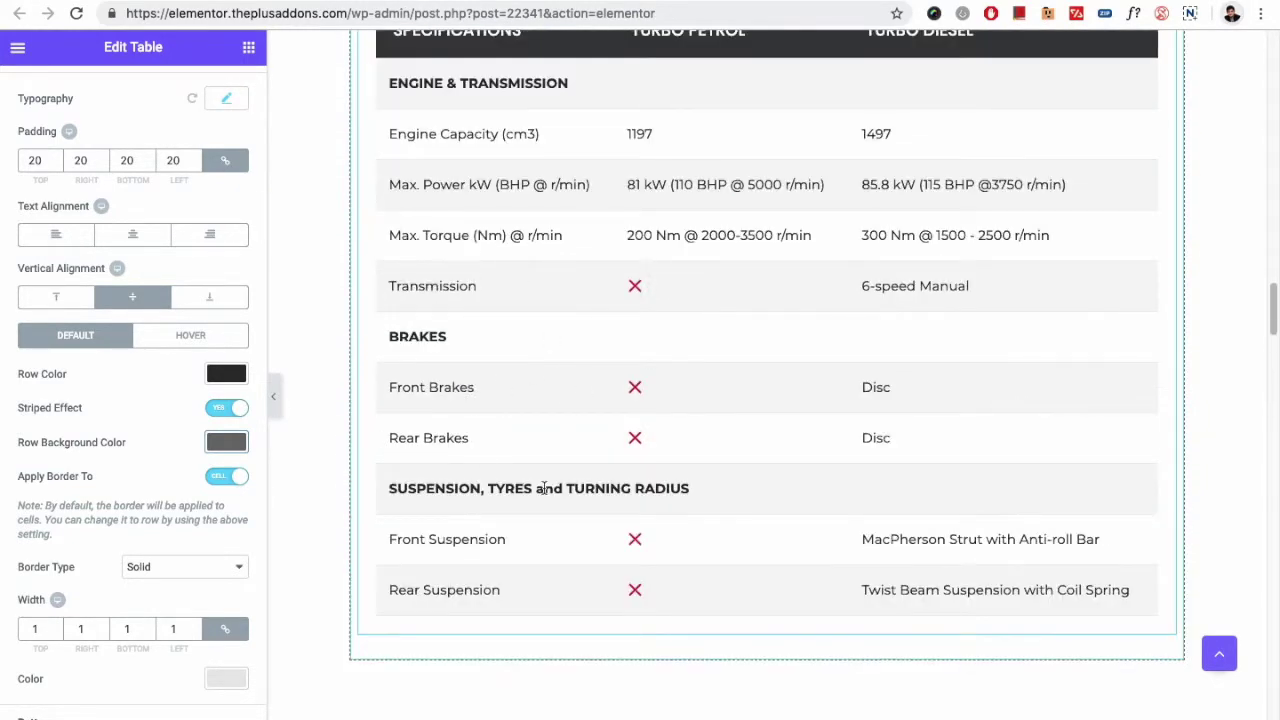
{"action": "left_click", "coordinate": [185, 337]}
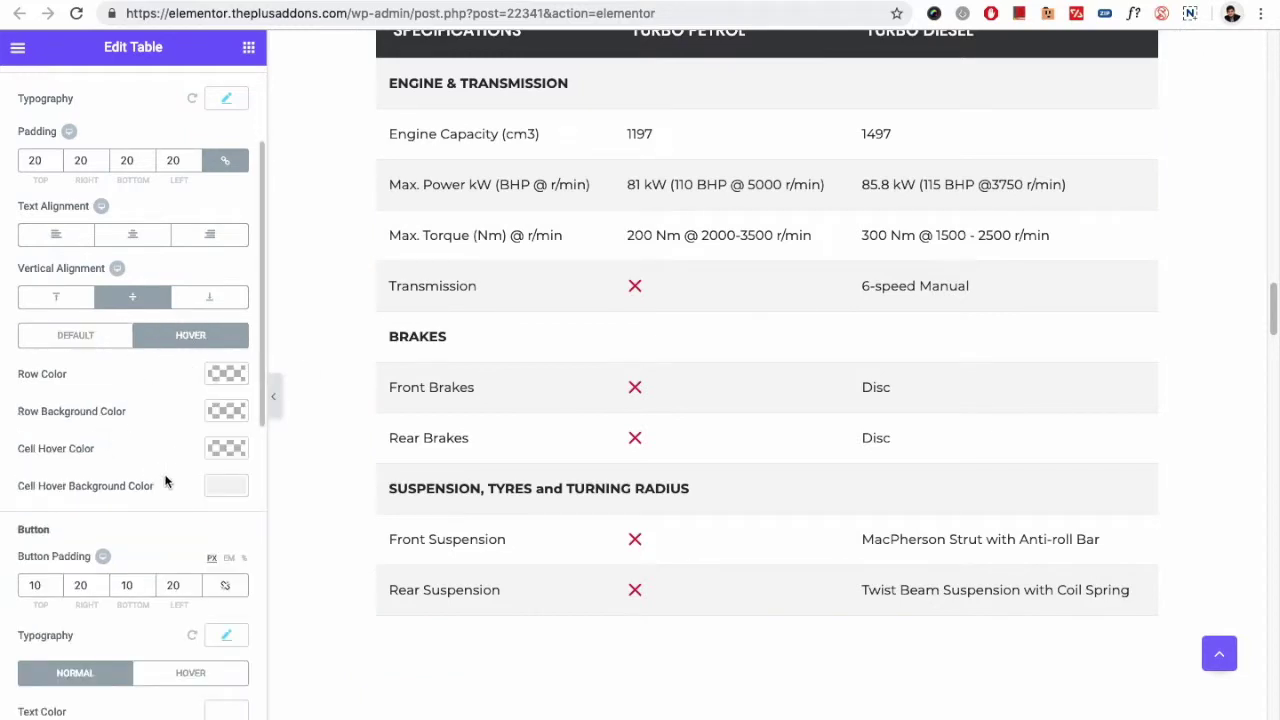
Go back to the Normal body colours and keep the body Border Type as Solid.
{"action": "left_click", "coordinate": [80, 343]}
{"action": "scroll", "coordinate": [105, 540], "scroll_direction": "down", "scroll_amount": 2}
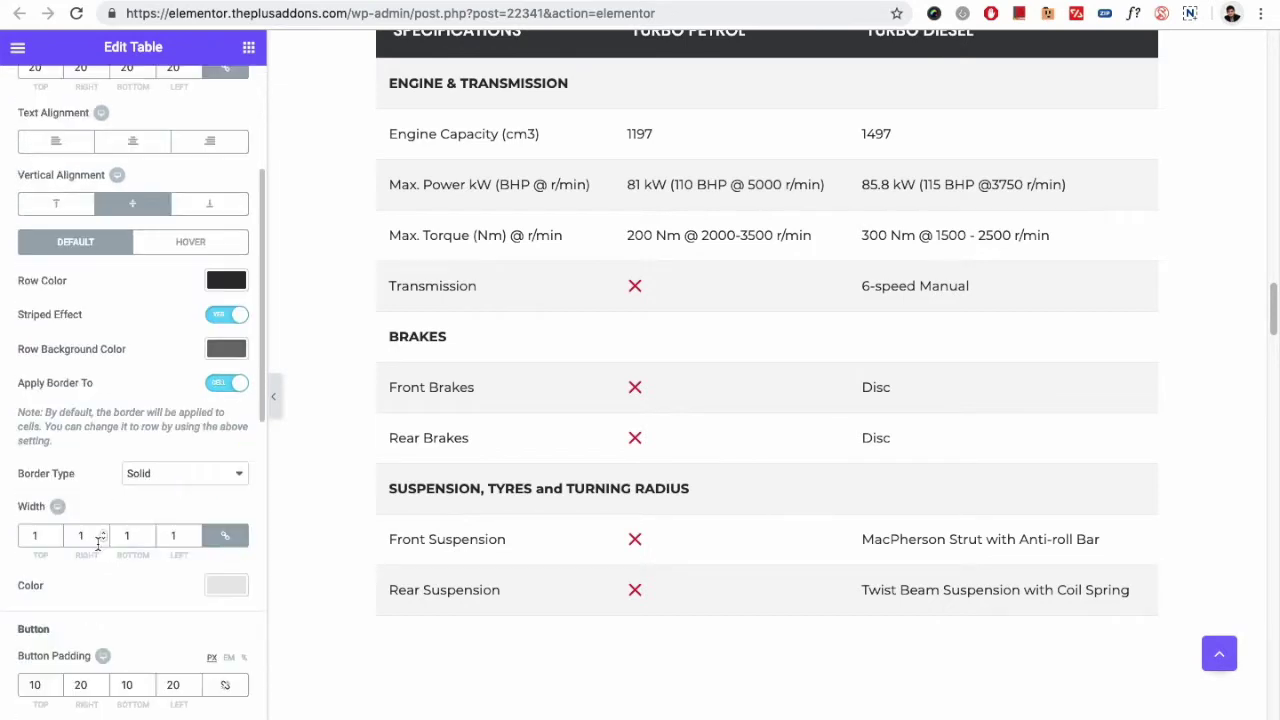
{"action": "left_click", "coordinate": [155, 476]}
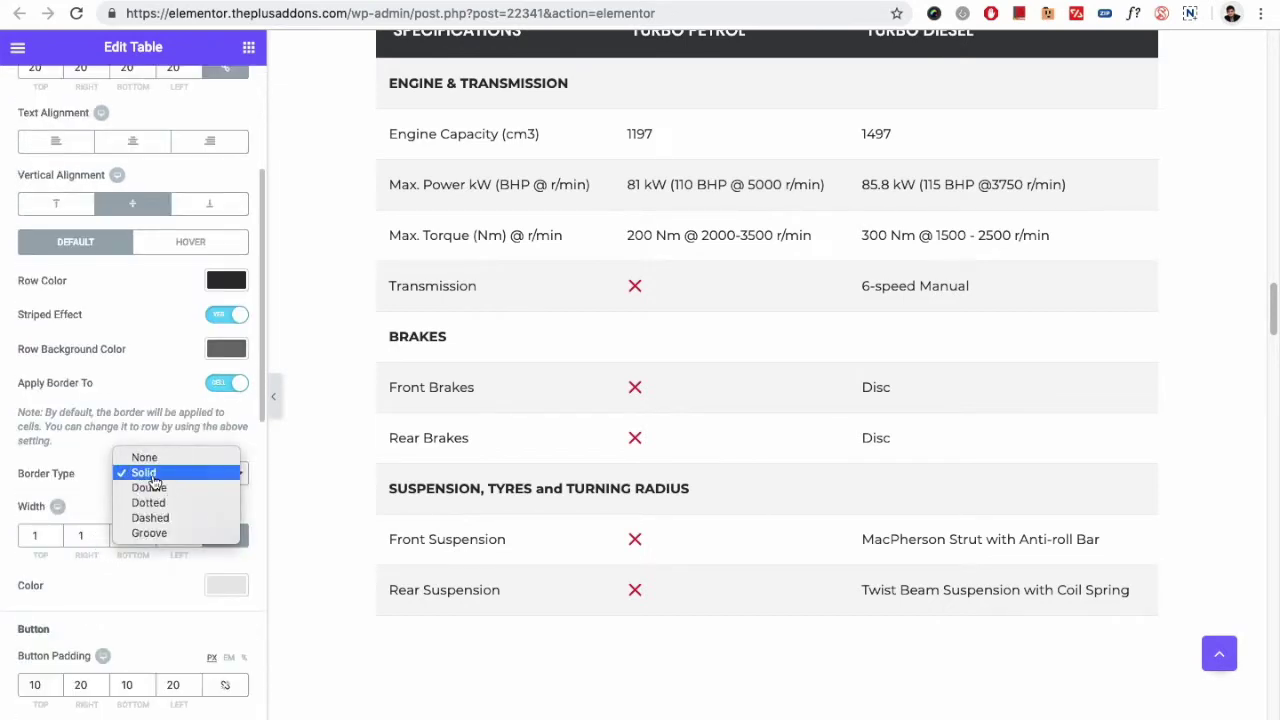
{"action": "left_click", "coordinate": [155, 476]}
Review the Button padding and border width, then expand the Icon / Image section.
{"action": "scroll", "coordinate": [69, 603], "scroll_direction": "down", "scroll_amount": 1}
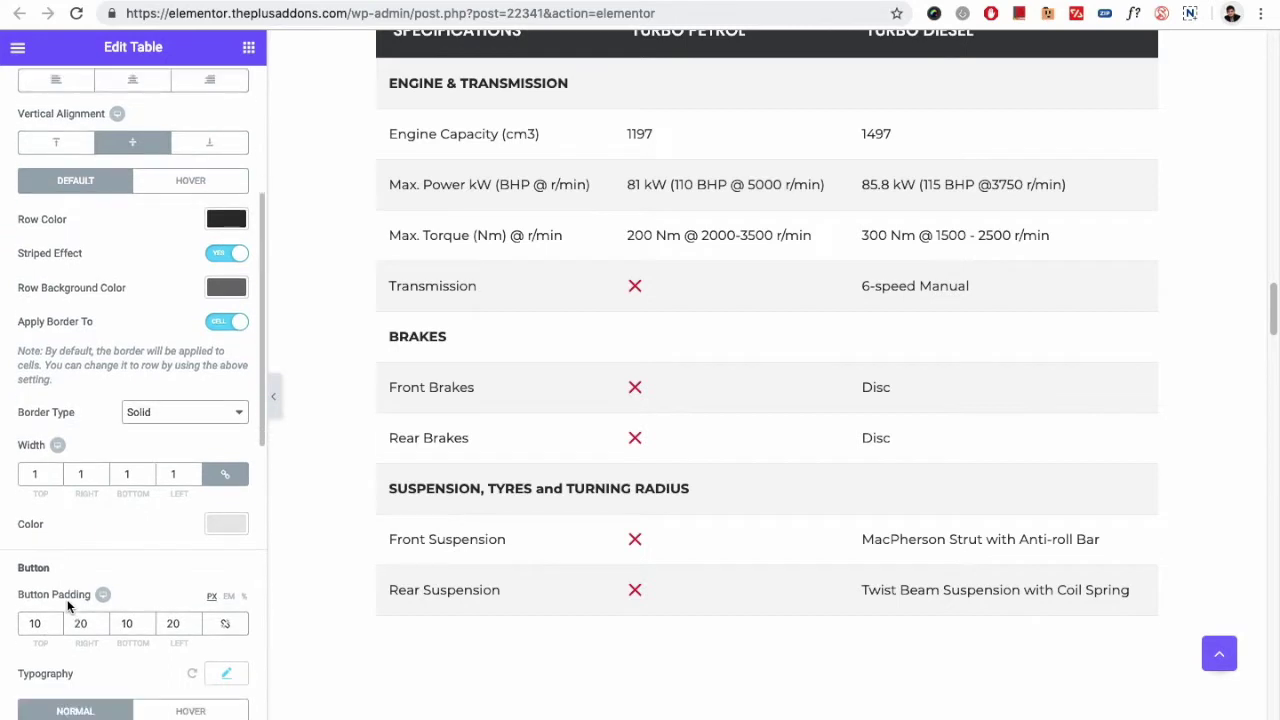
{"action": "scroll", "coordinate": [69, 604], "scroll_direction": "down", "scroll_amount": 4}
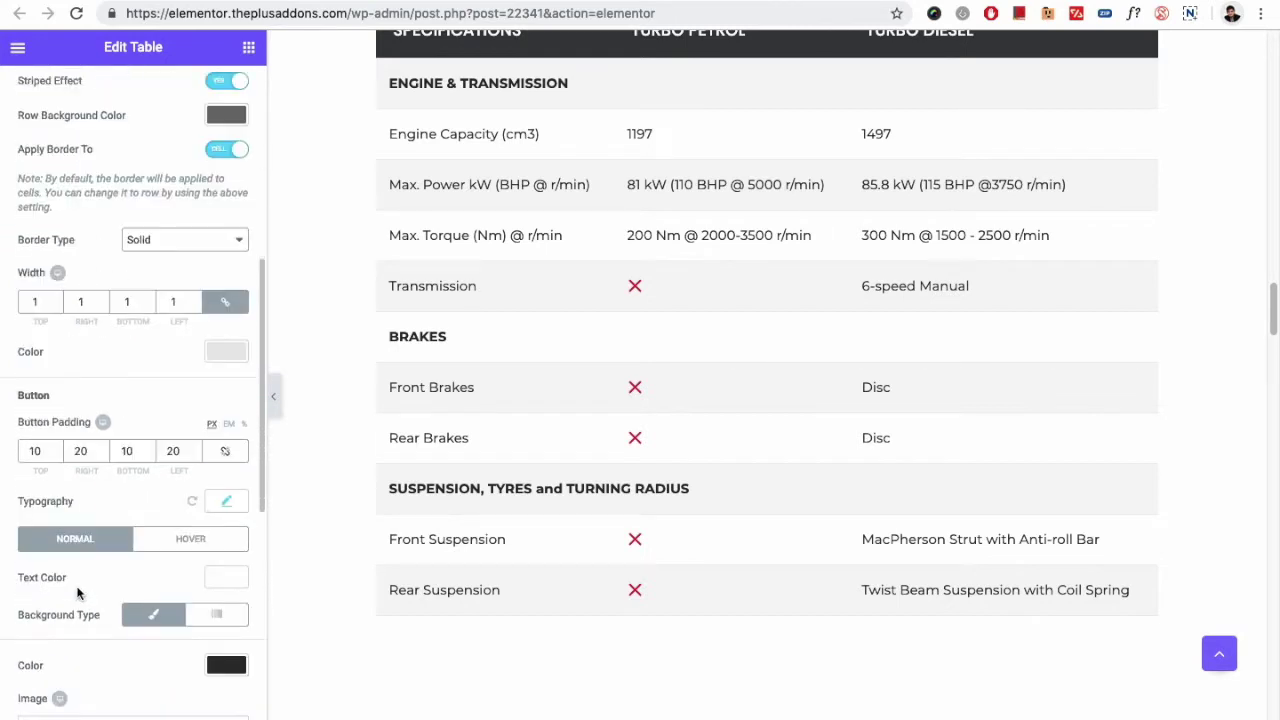
{"action": "scroll", "coordinate": [80, 481], "scroll_direction": "down", "scroll_amount": 3}
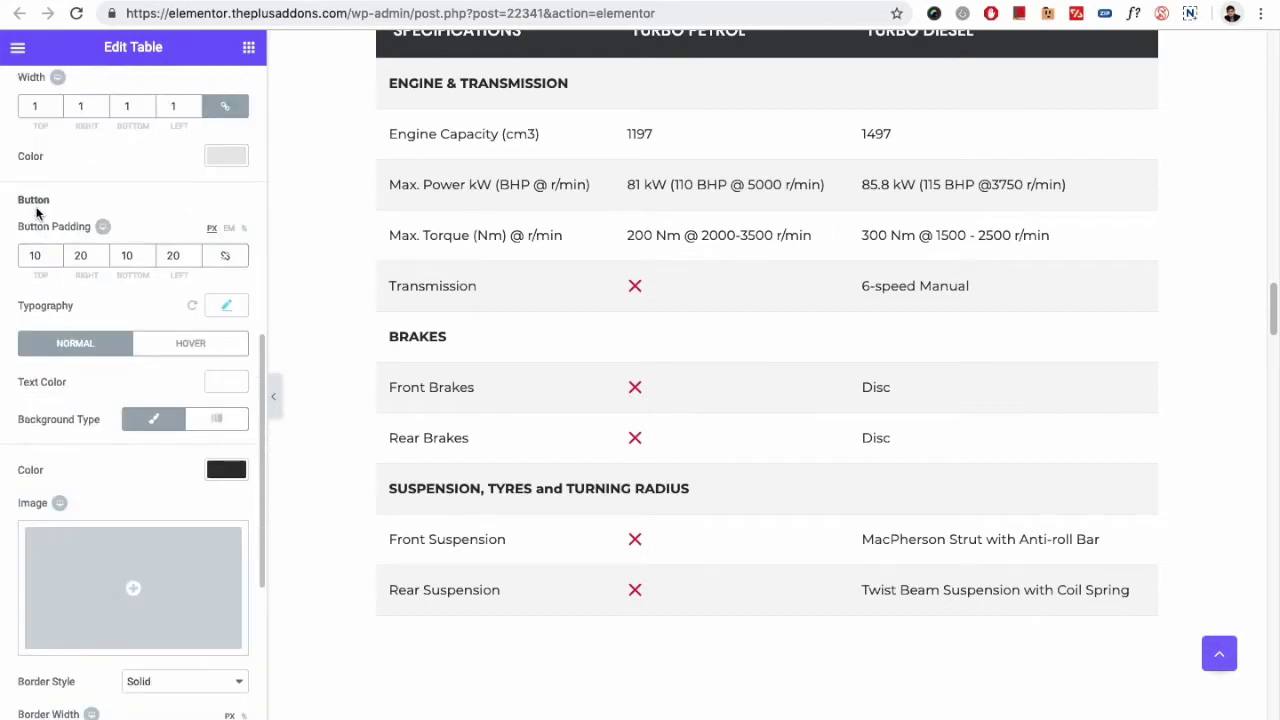
{"action": "left_click", "coordinate": [35, 255]}
{"action": "scroll", "coordinate": [74, 466], "scroll_direction": "down", "scroll_amount": 1}
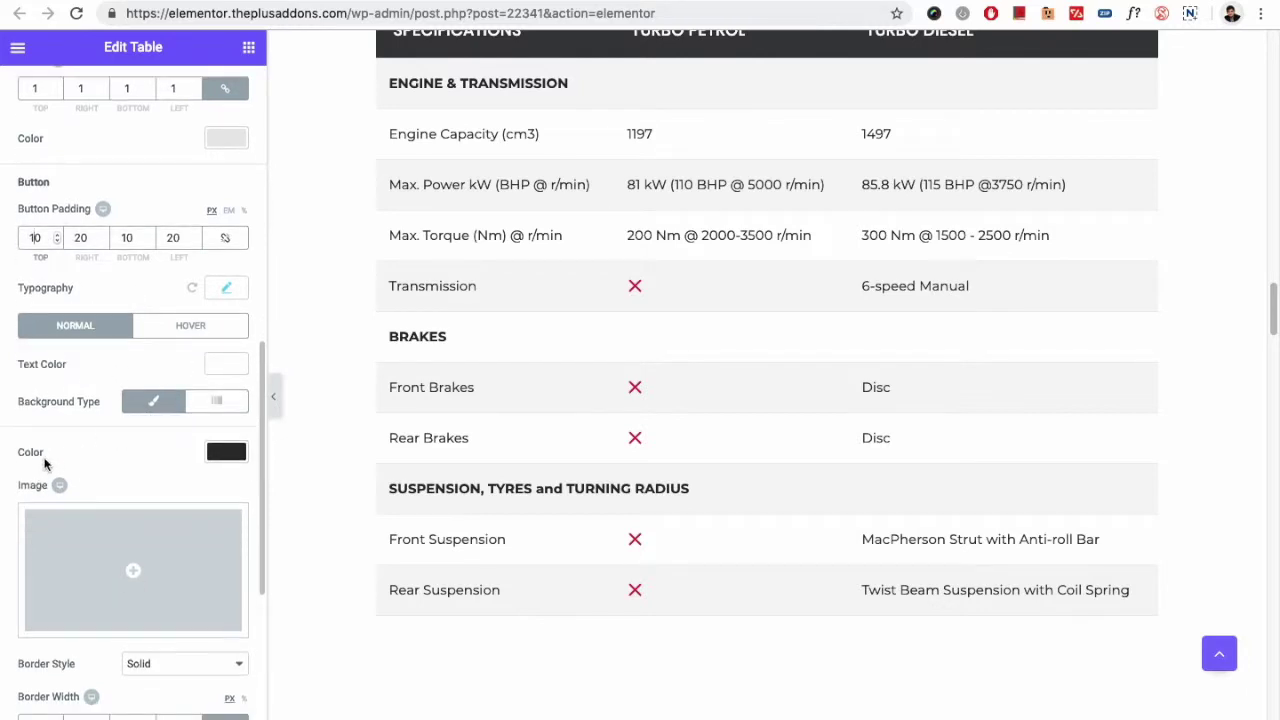
{"action": "scroll", "coordinate": [79, 510], "scroll_direction": "down", "scroll_amount": 5}
{"action": "scroll", "coordinate": [100, 511], "scroll_direction": "down", "scroll_amount": 1}
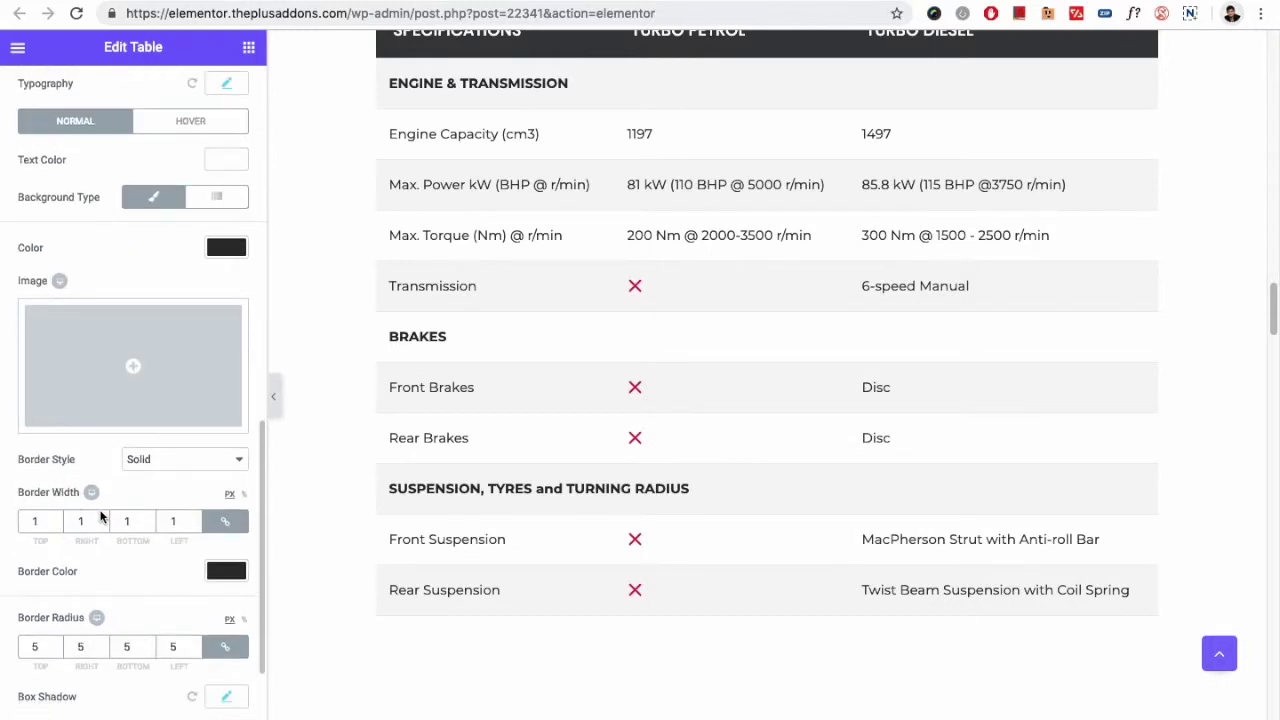
{"action": "left_click", "coordinate": [91, 491]}
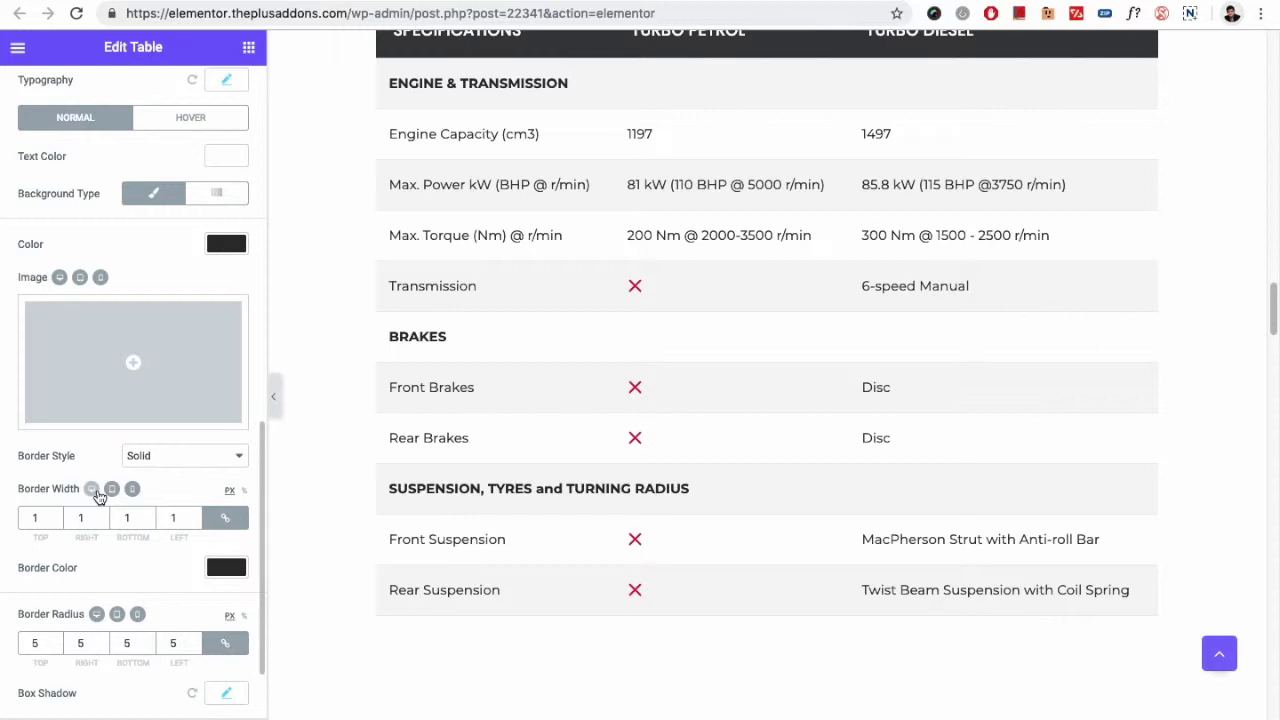
{"action": "scroll", "coordinate": [85, 512], "scroll_direction": "down", "scroll_amount": 2}
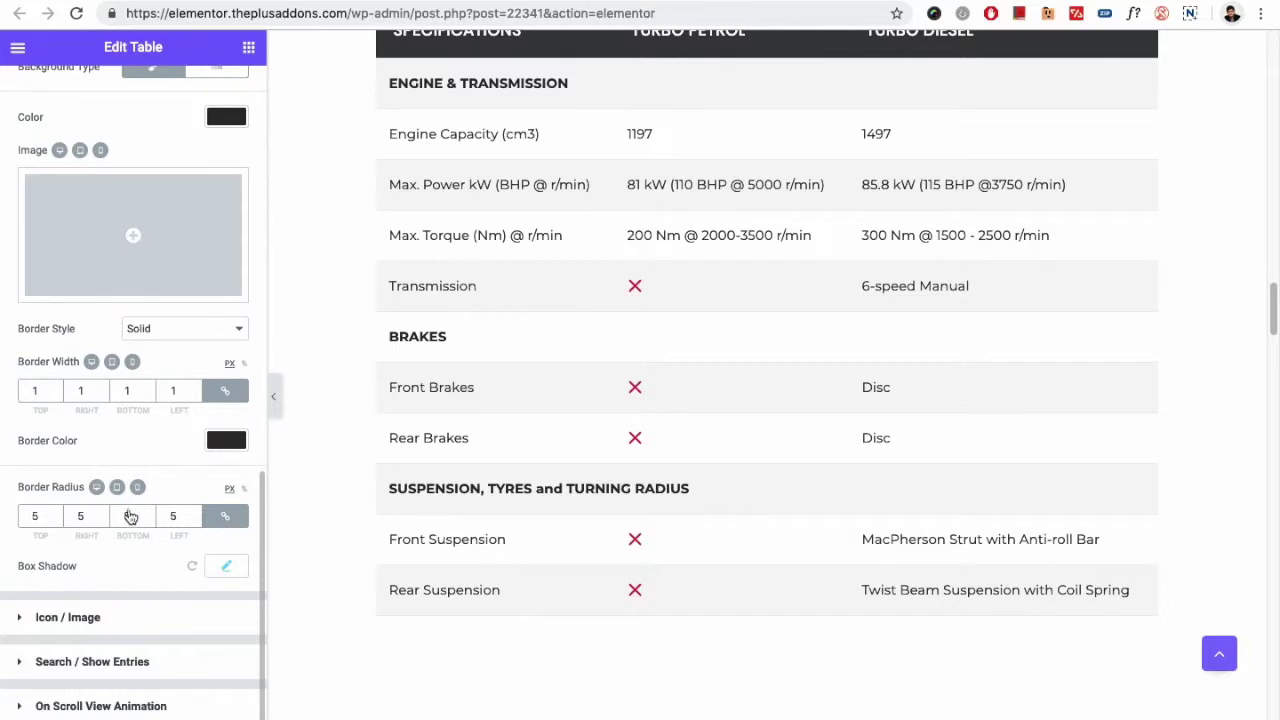
{"action": "left_click", "coordinate": [68, 617]}
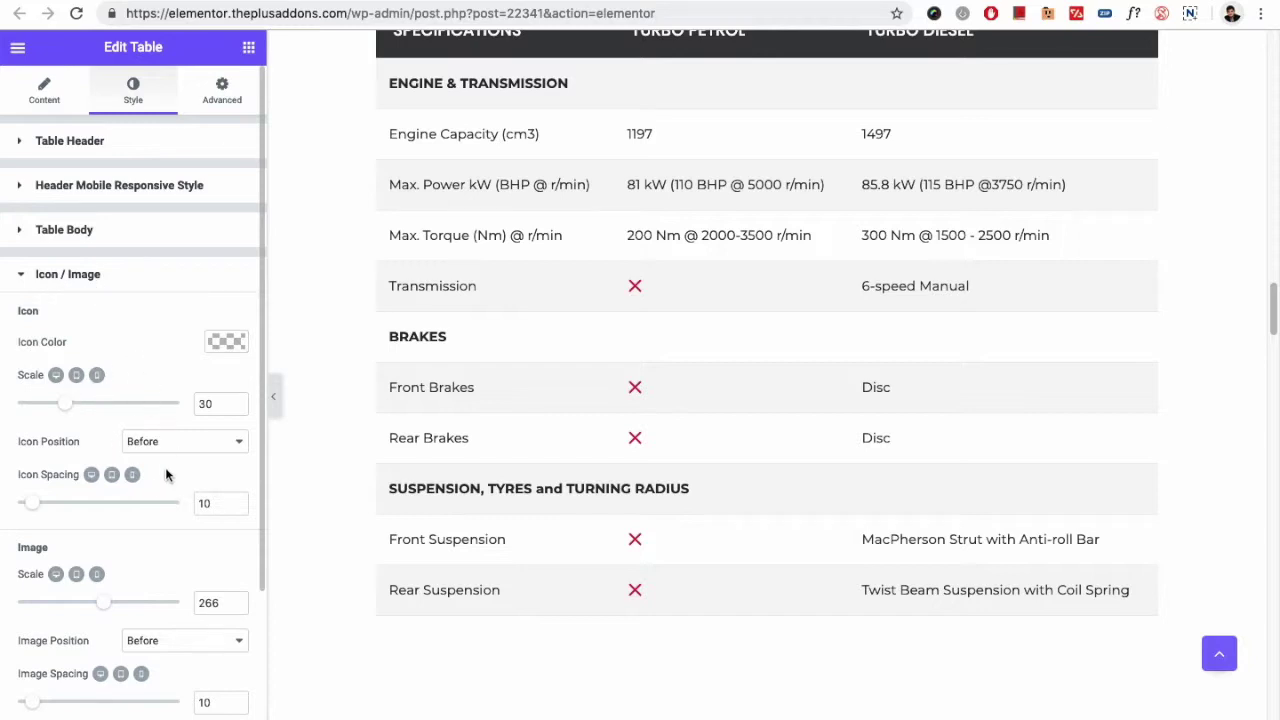
Scroll past the Icon / Image settings and expand the Search / Show Entries section.
{"action": "scroll", "coordinate": [148, 512], "scroll_direction": "down", "scroll_amount": 1}
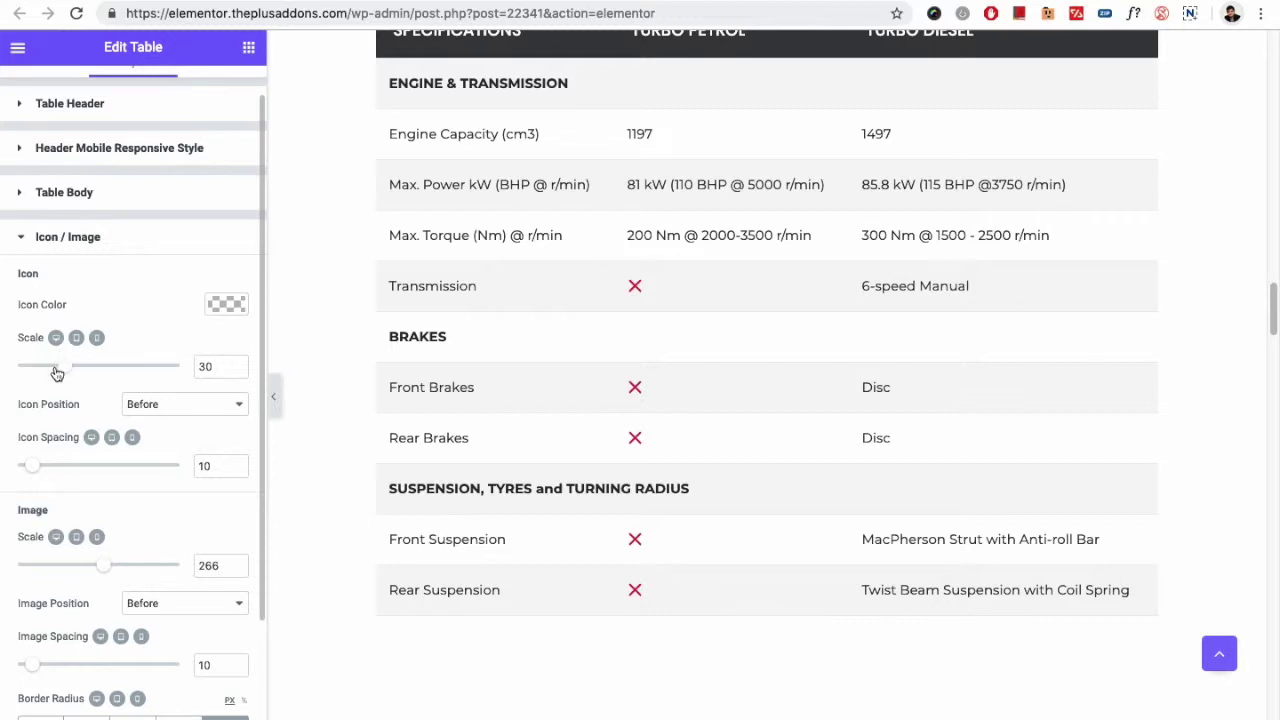
{"action": "scroll", "coordinate": [70, 440], "scroll_direction": "down", "scroll_amount": 1}
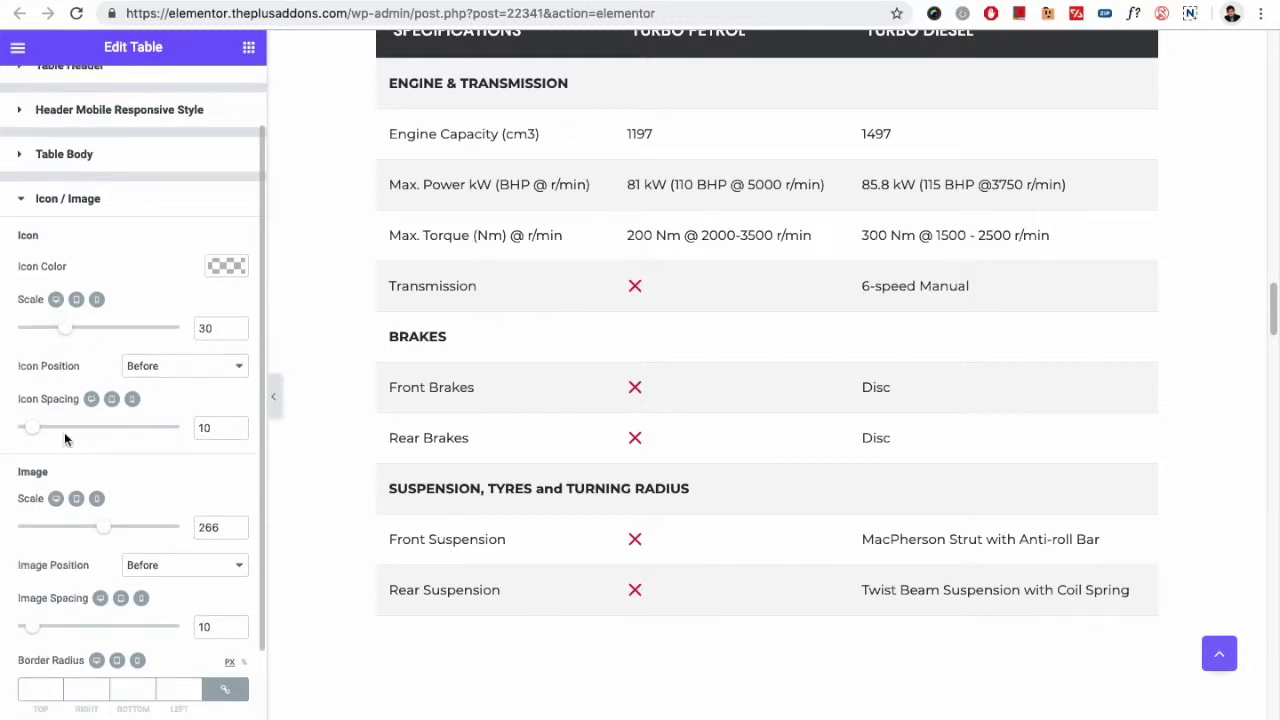
{"action": "scroll", "coordinate": [77, 505], "scroll_direction": "down", "scroll_amount": 3}
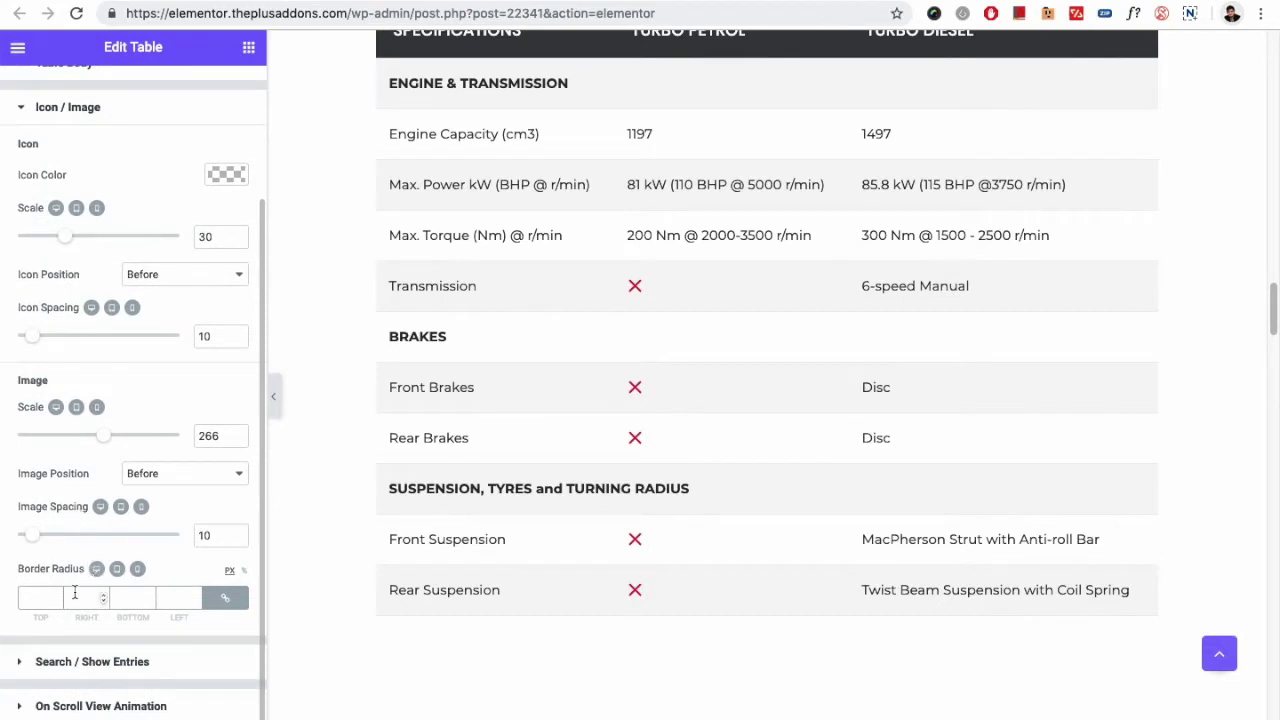
{"action": "left_click", "coordinate": [95, 662]}
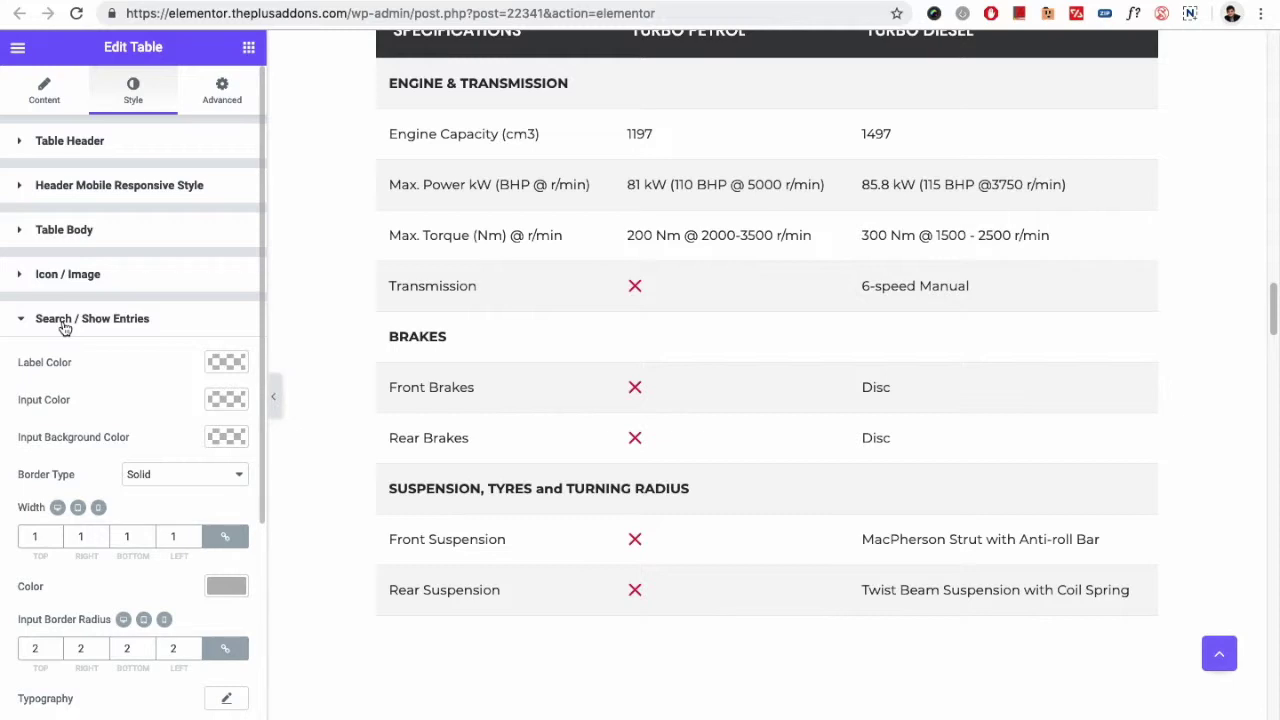
Keep the On Scroll View In Animation Effect as No-animation, then view the Advanced settings.
{"action": "scroll", "coordinate": [58, 455], "scroll_direction": "down", "scroll_amount": 1}
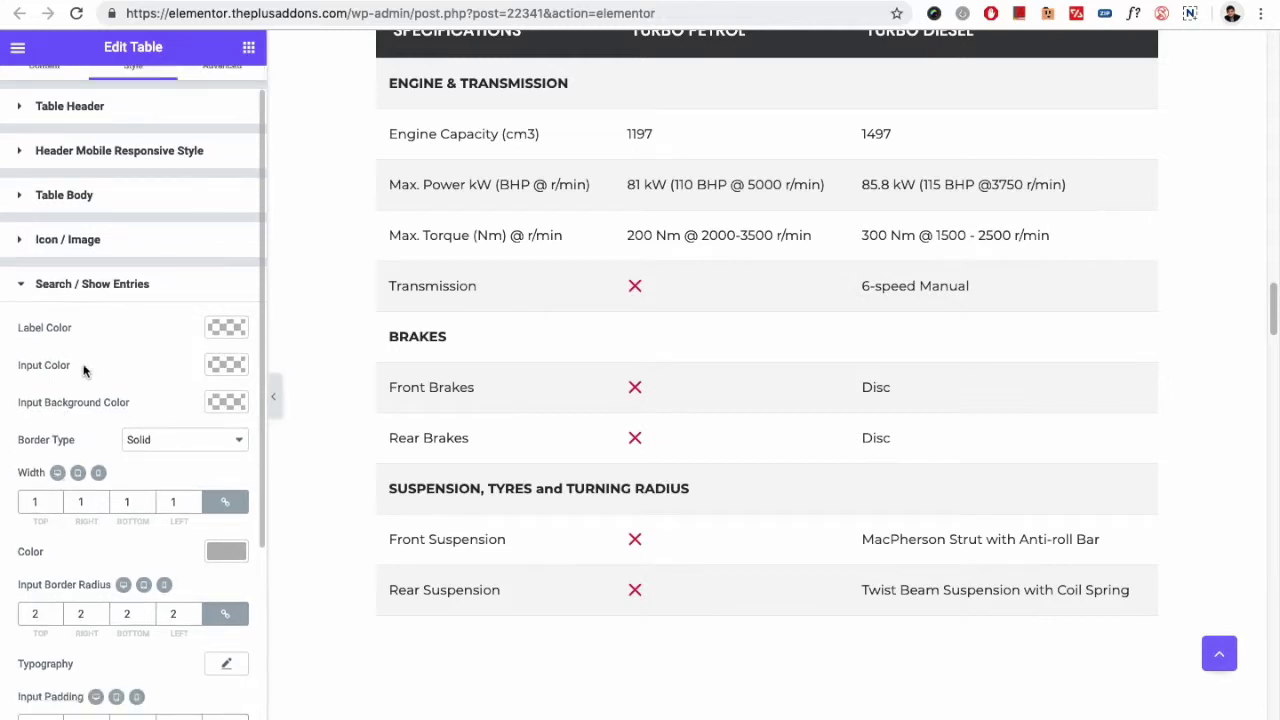
{"action": "scroll", "coordinate": [151, 523], "scroll_direction": "down", "scroll_amount": 2}
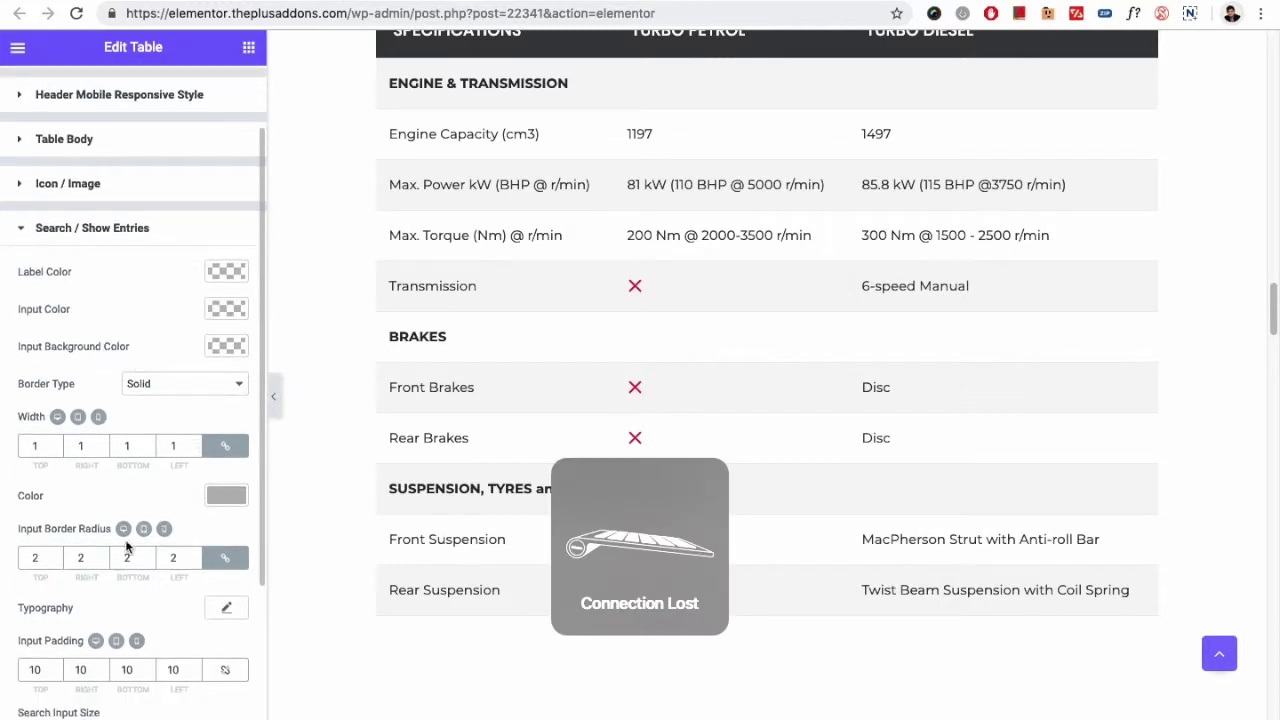
{"action": "scroll", "coordinate": [78, 520], "scroll_direction": "down", "scroll_amount": 1}
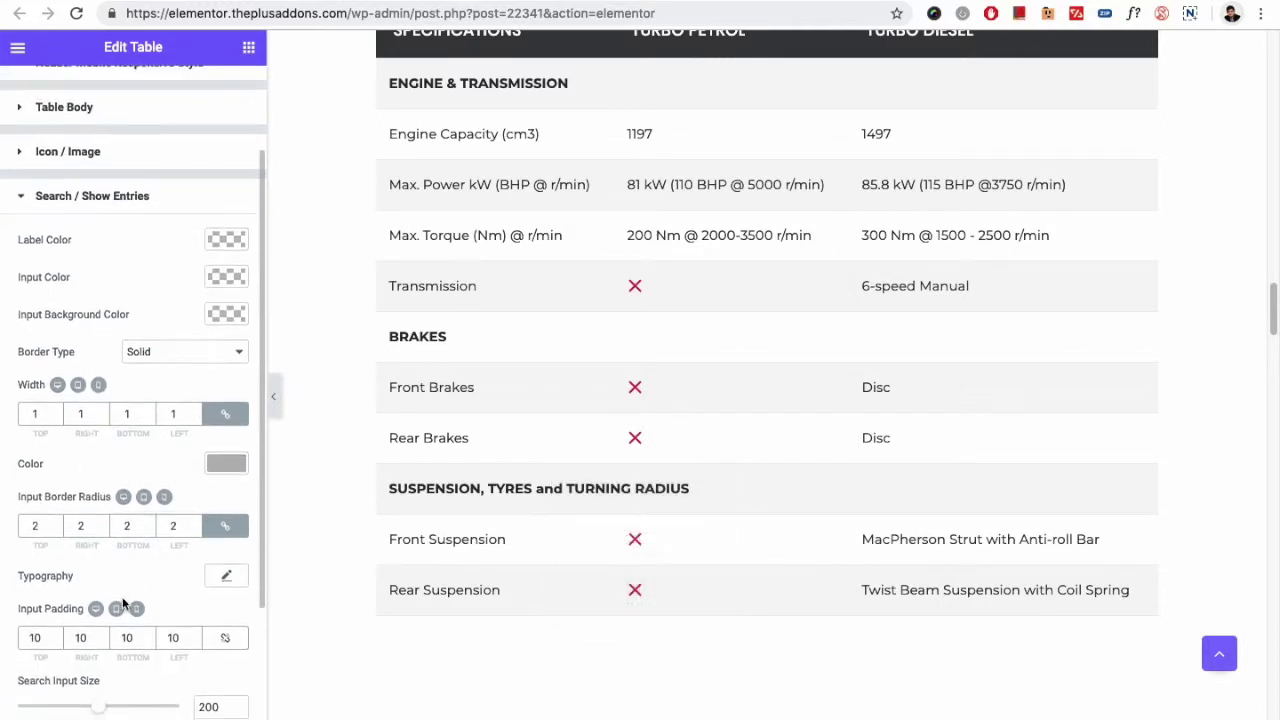
{"action": "scroll", "coordinate": [90, 590], "scroll_direction": "down", "scroll_amount": 1}
{"action": "scroll", "coordinate": [87, 630], "scroll_direction": "down", "scroll_amount": 3}
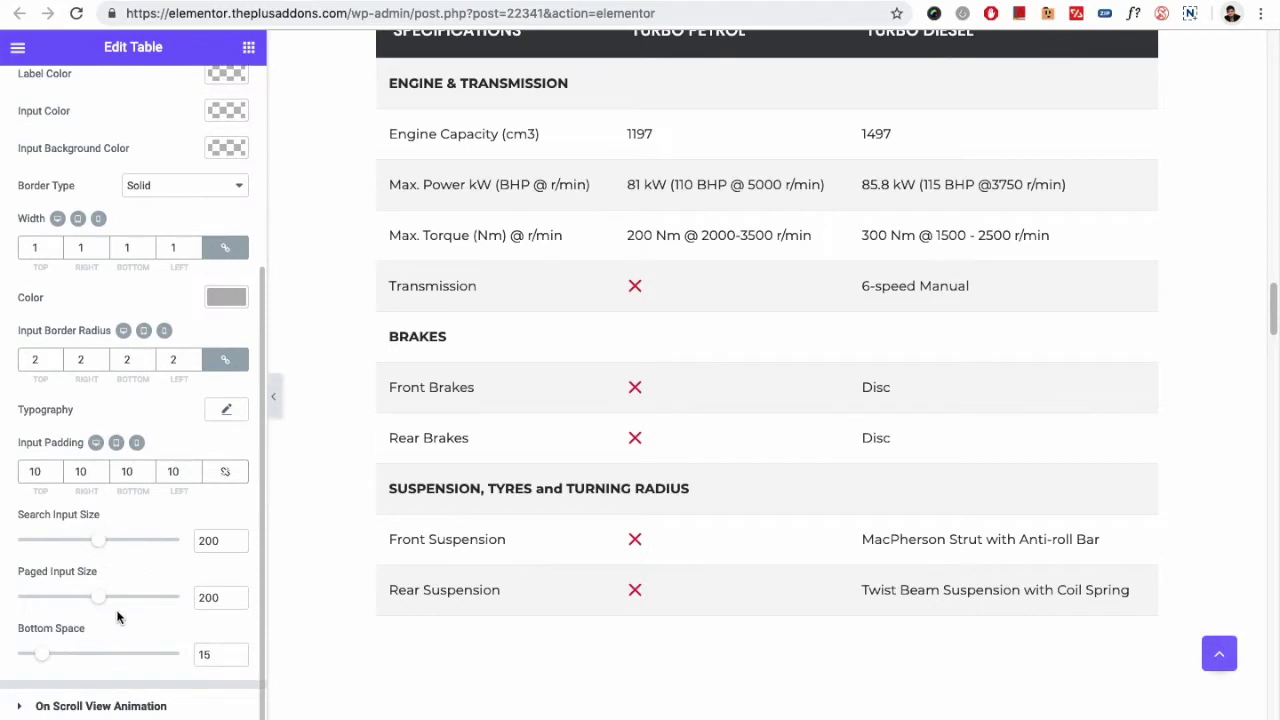
{"action": "left_click", "coordinate": [93, 706]}
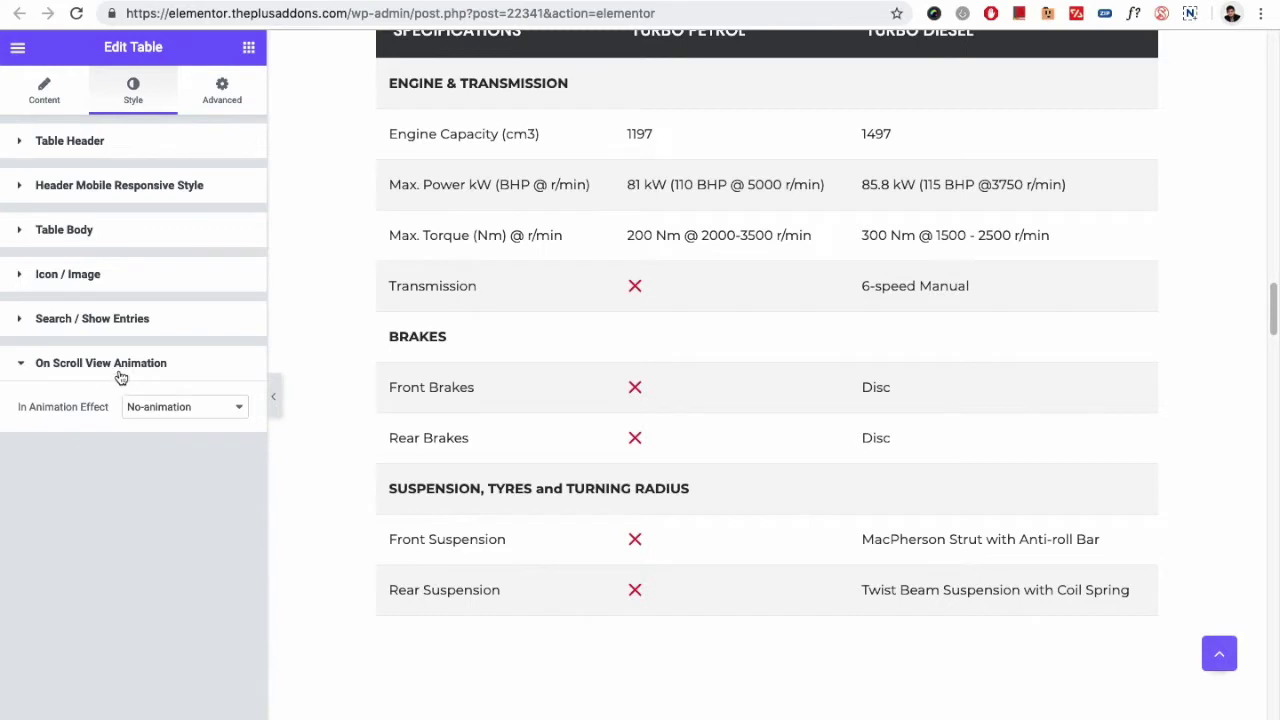
{"action": "left_click", "coordinate": [160, 407]}
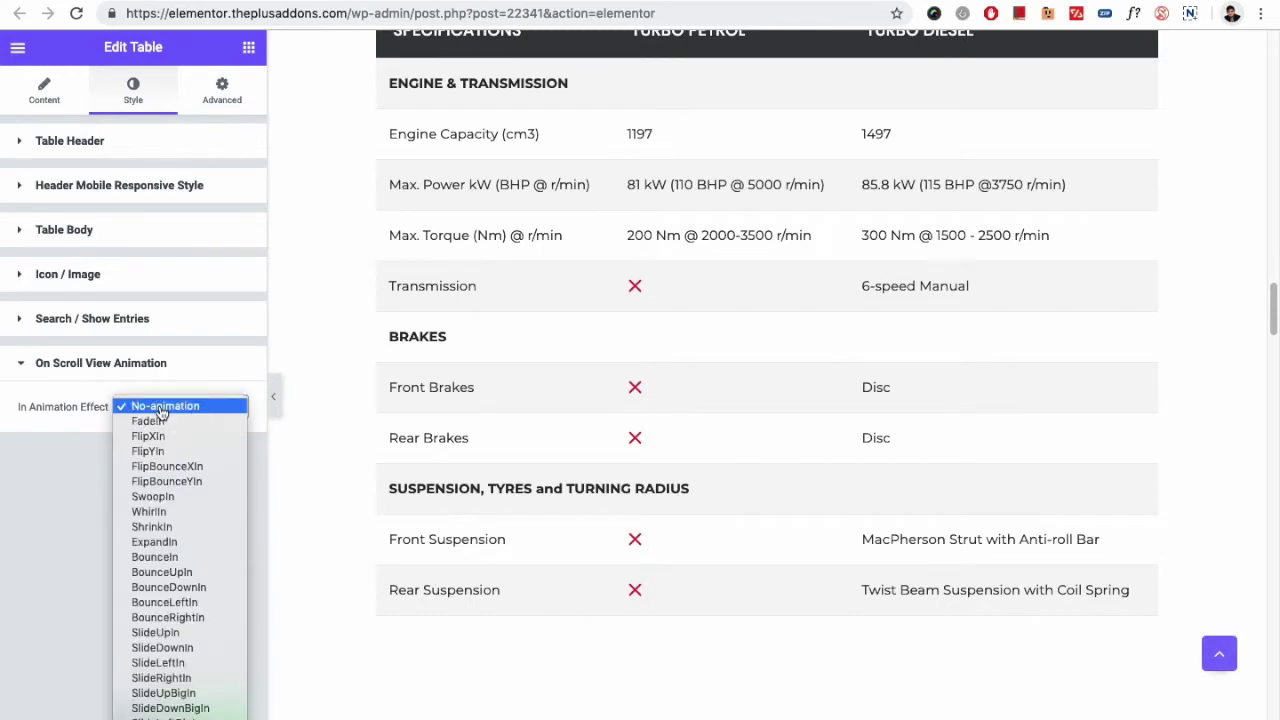
{"action": "scroll", "coordinate": [160, 520], "scroll_direction": "down", "scroll_amount": 2}
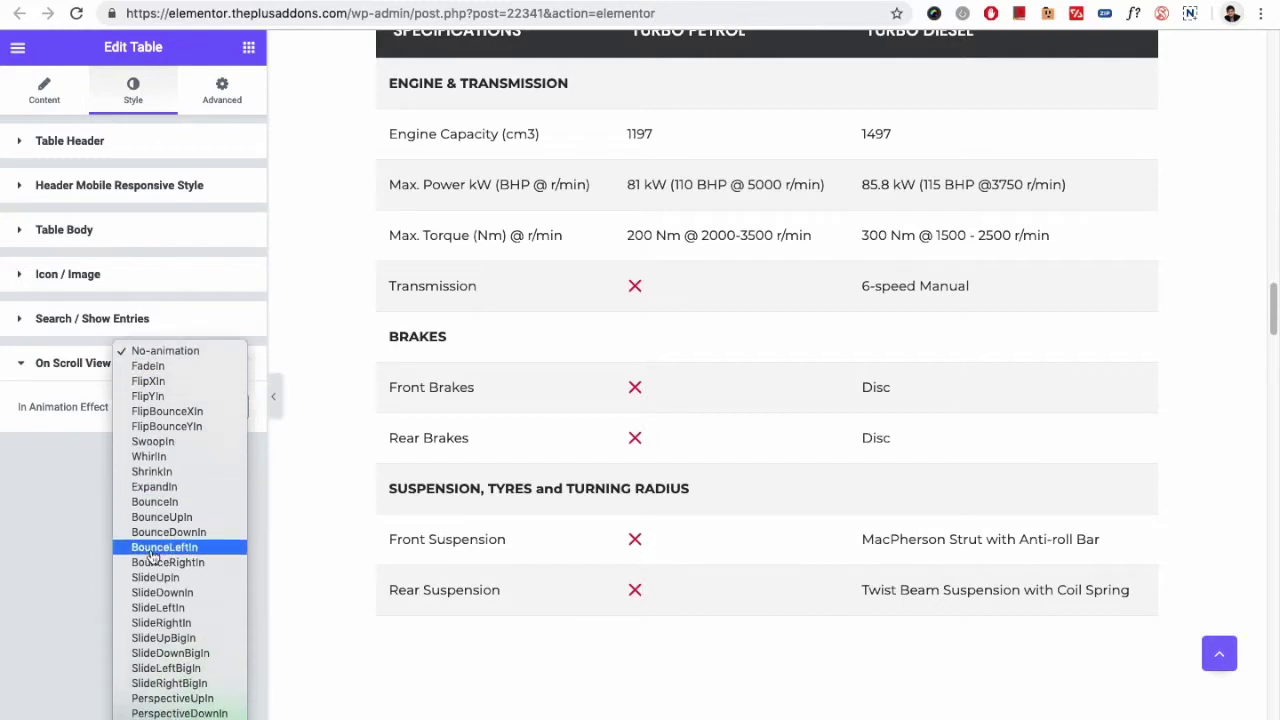
{"action": "left_click", "coordinate": [165, 351]}
{"action": "left_click", "coordinate": [229, 104]}
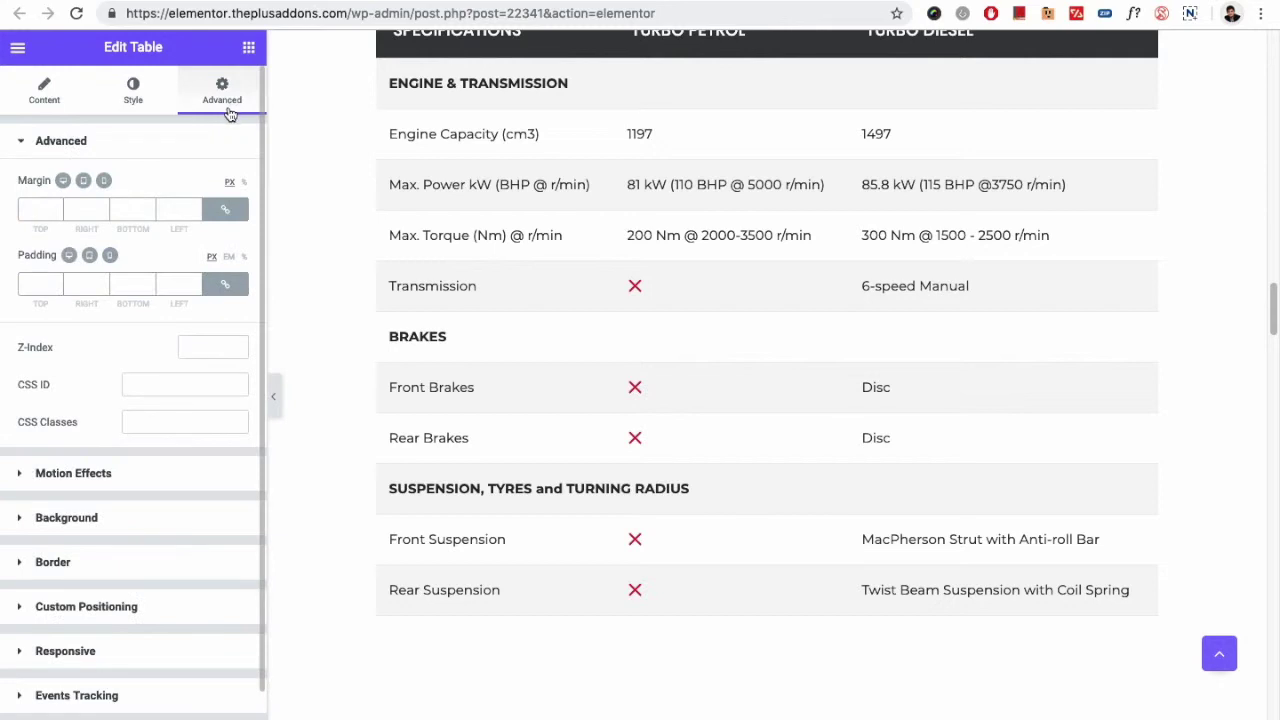
Return to the Content tab listing the Tesla Model S, Model X and Model 3 header items.
{"action": "scroll", "coordinate": [109, 511], "scroll_direction": "down", "scroll_amount": 1}
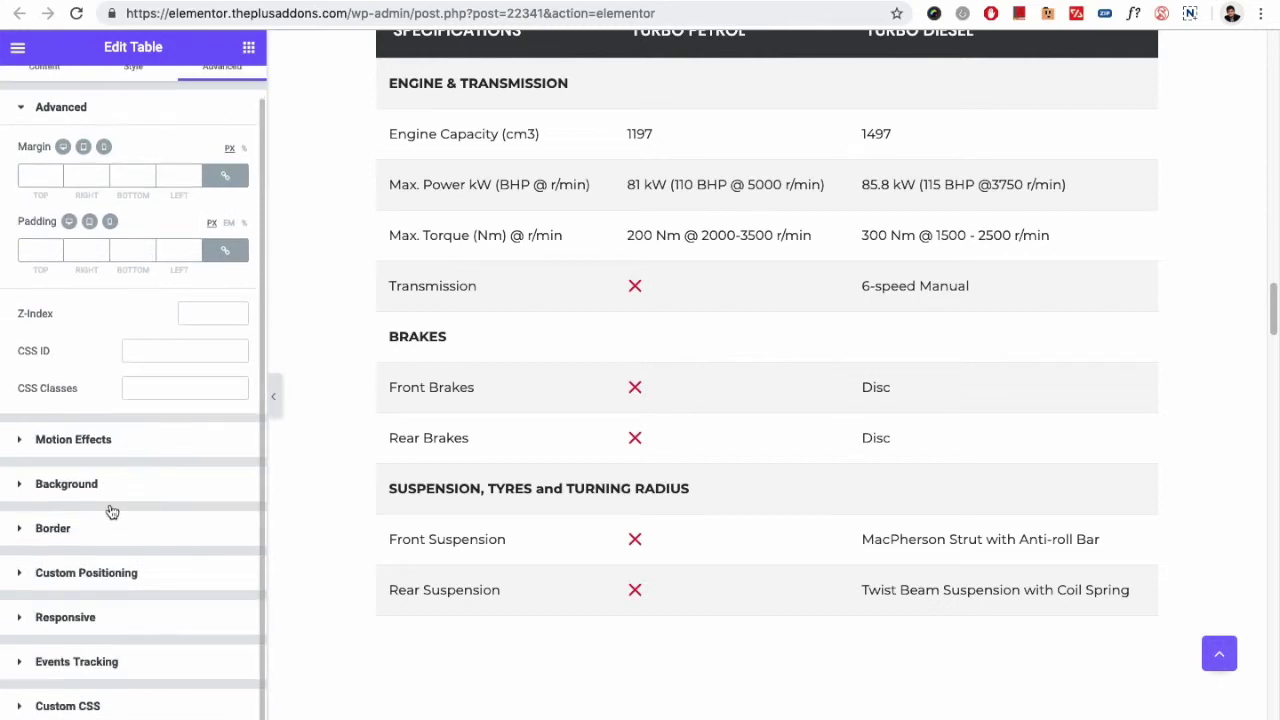
{"action": "scroll", "coordinate": [123, 354], "scroll_direction": "up", "scroll_amount": 1}
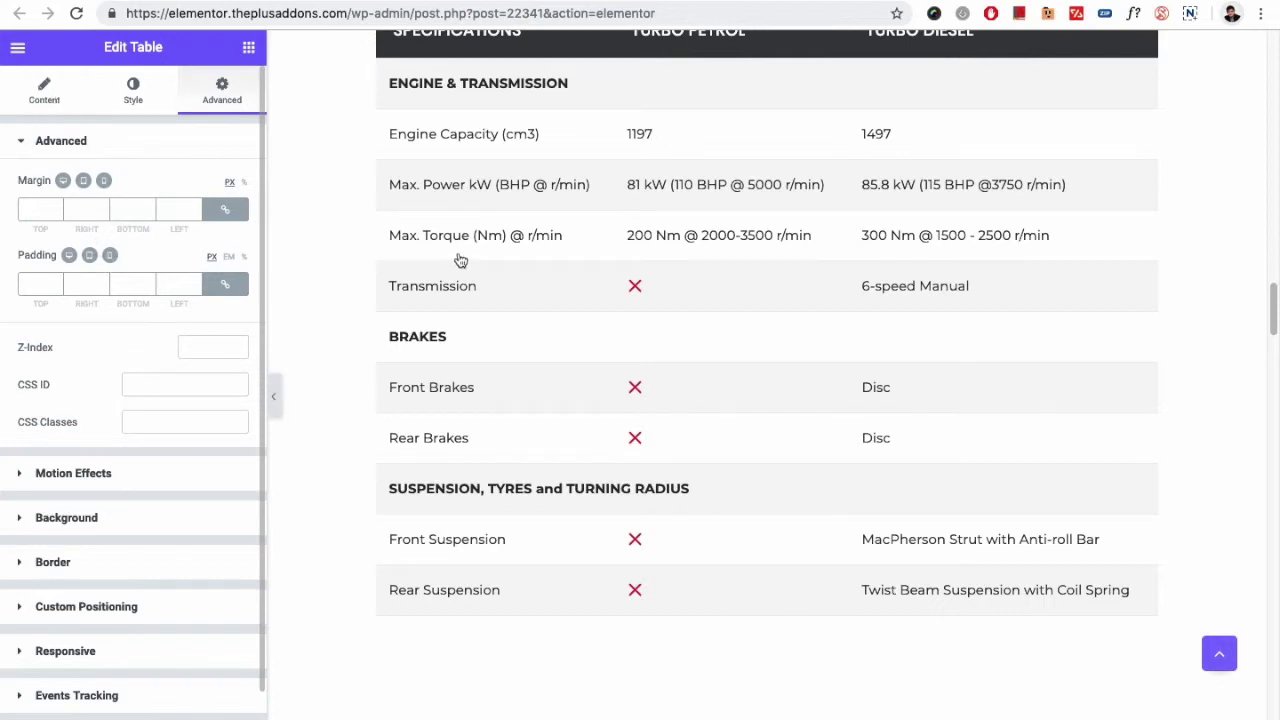
{"action": "left_click", "coordinate": [553, 241]}
{"action": "scroll", "coordinate": [551, 233], "scroll_direction": "up", "scroll_amount": 20}
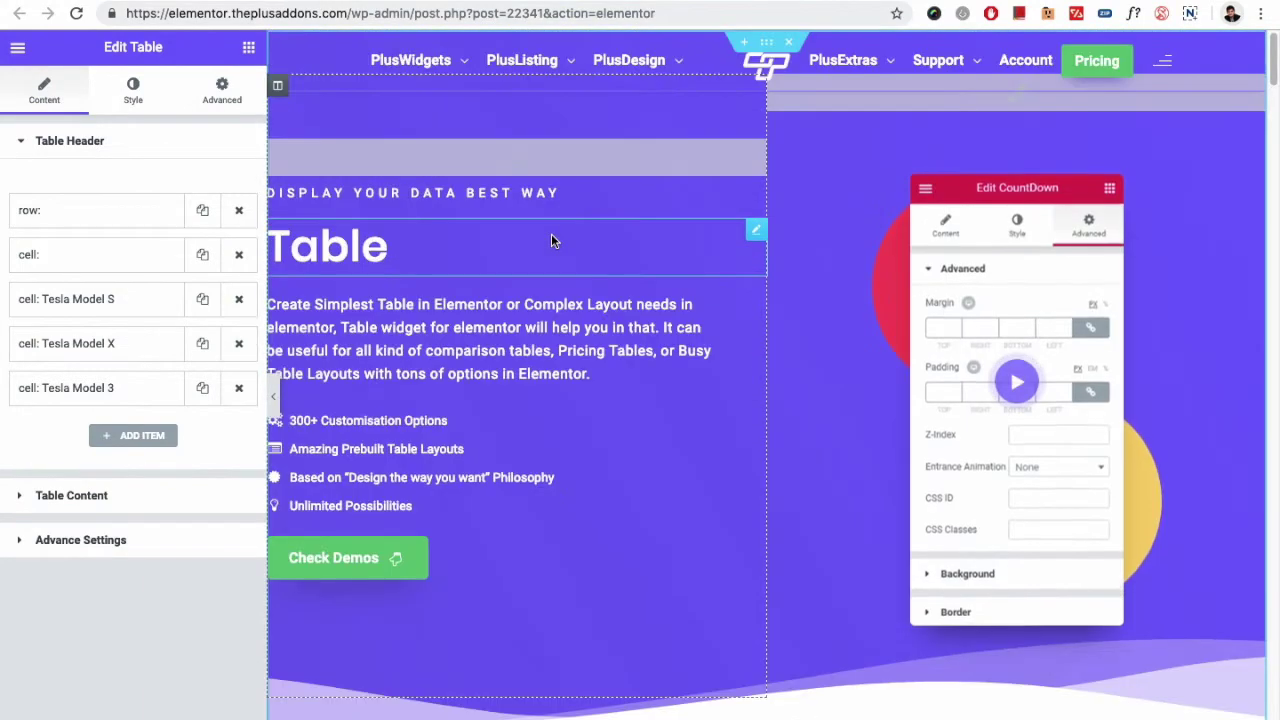